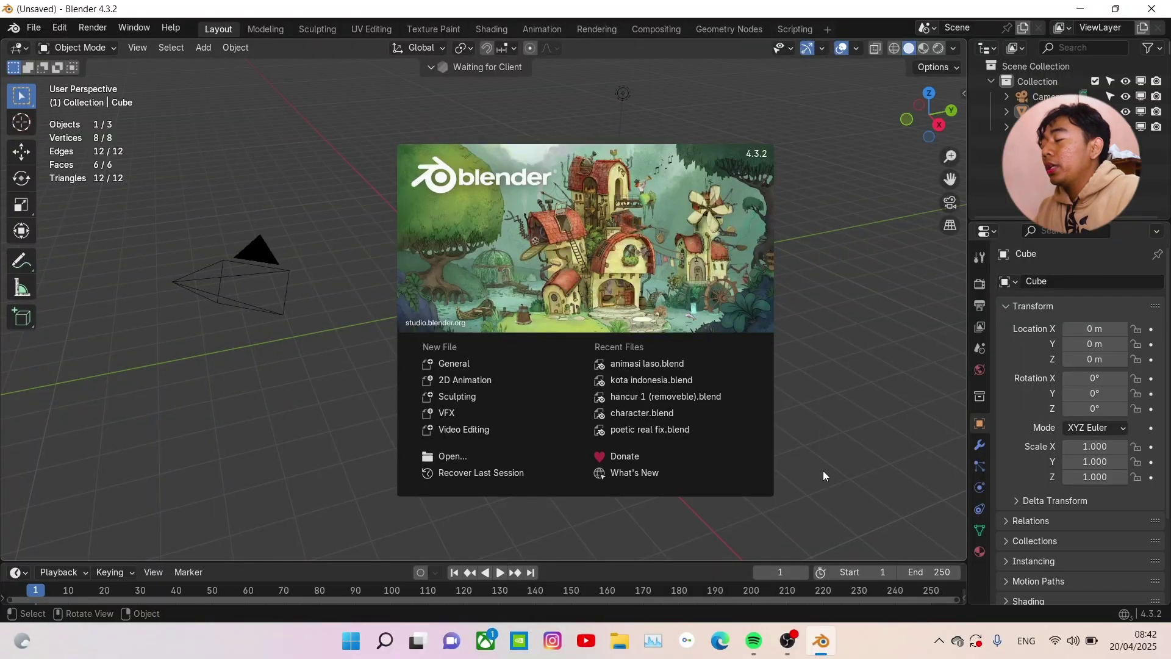
- Dismiss the splash screen and delete all default objects from the scene
left_click(282, 278)
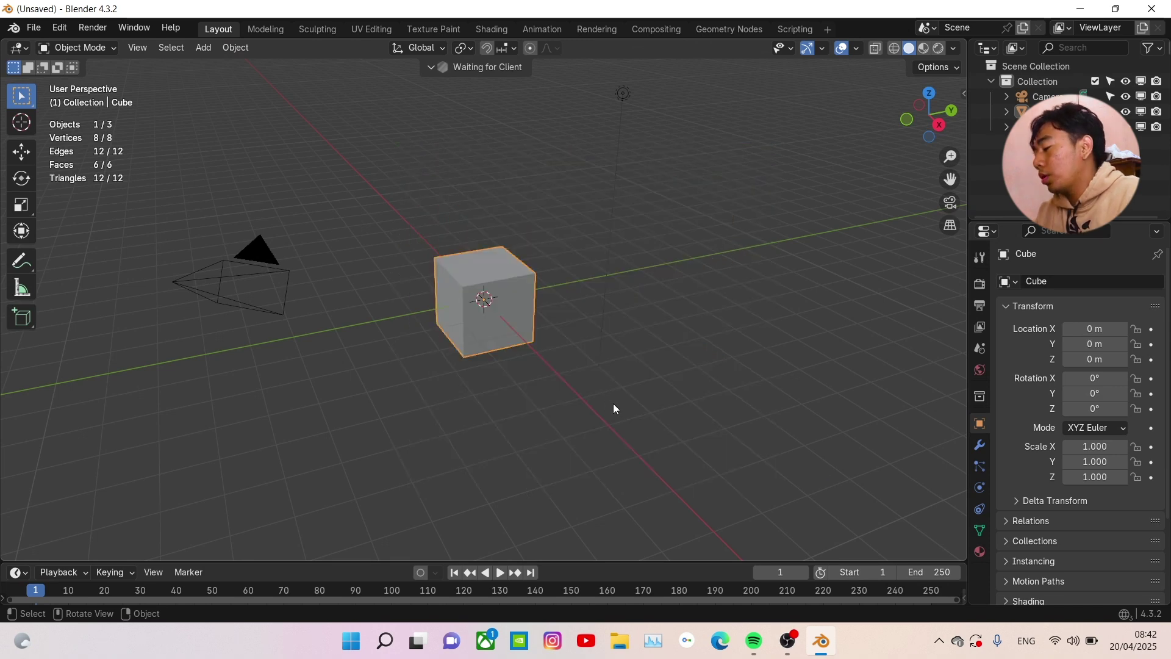
middle_click_drag(551, 371, 575, 437)
key("a")
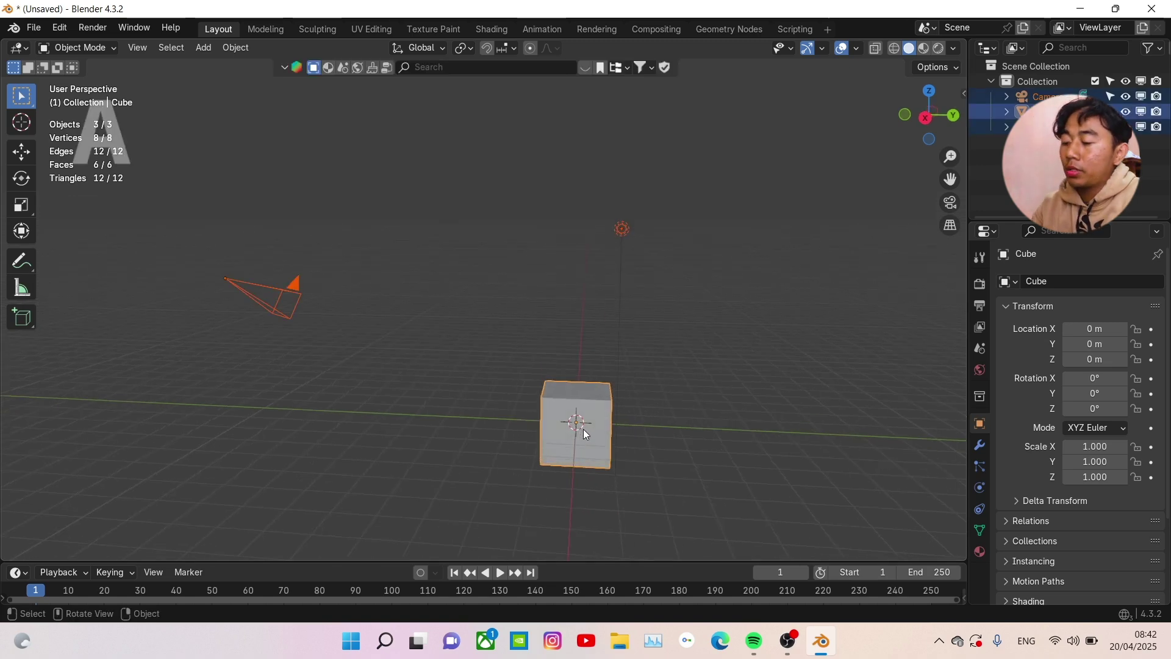
key("Delete")
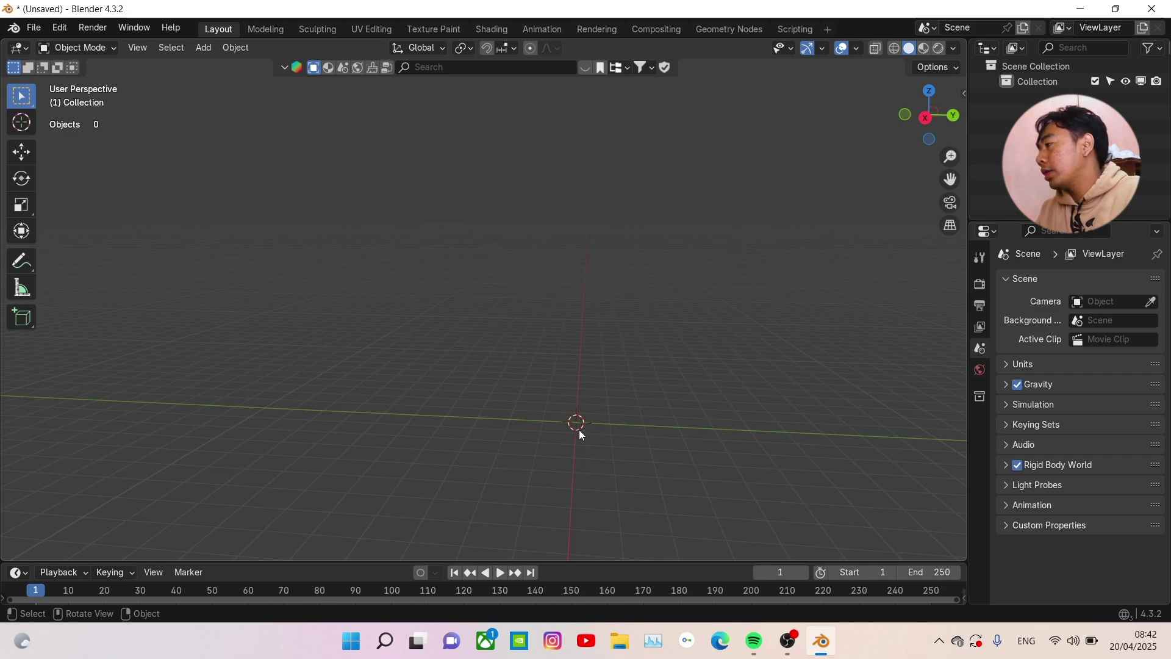
- Find the Sapling Tree Gen add-on by searching the add-on preferences for "tree", make sure it is enabled, and close the preferences
left_click(59, 28)
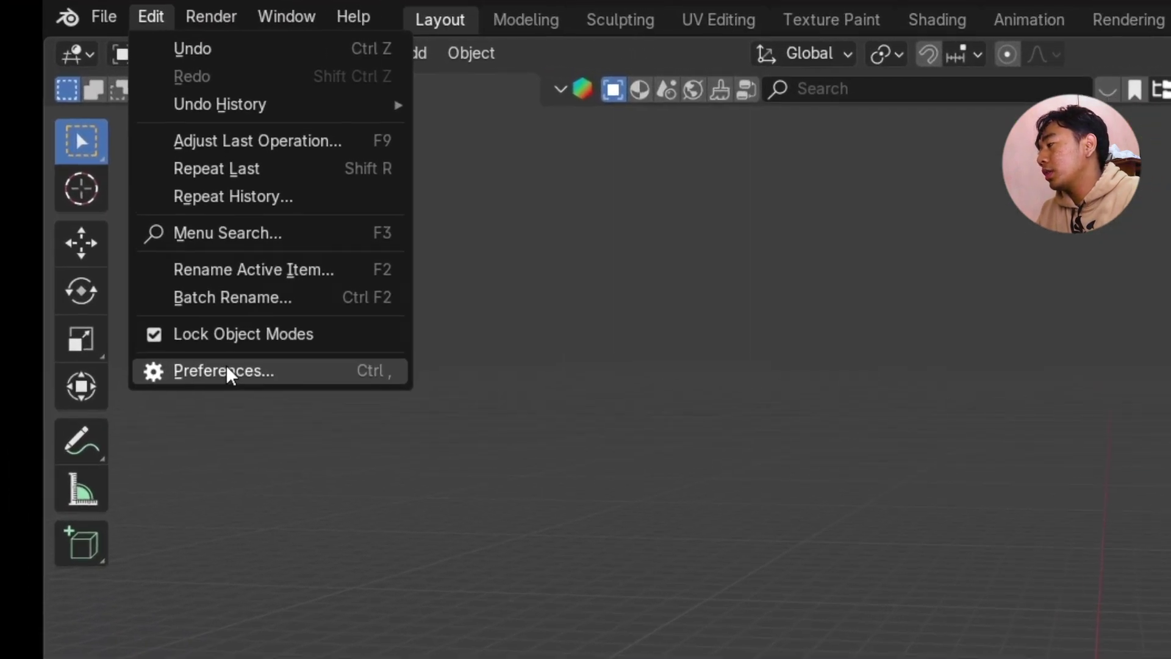
left_click(192, 325)
left_click(156, 304)
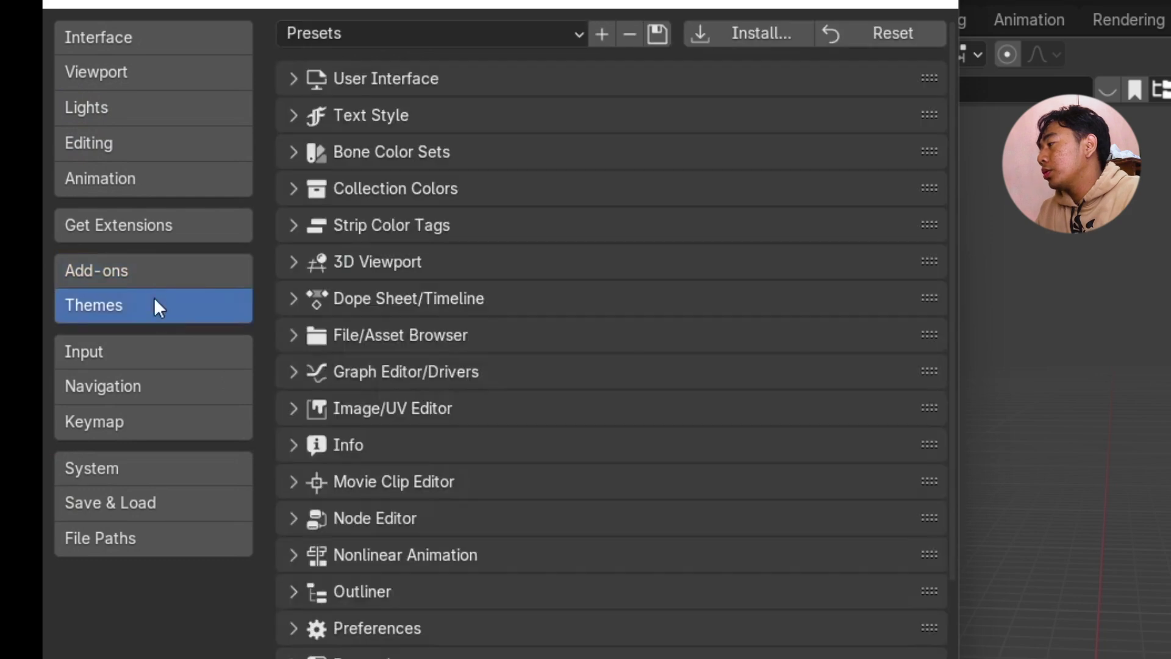
left_click(78, 360)
left_click(131, 178)
left_click(126, 269)
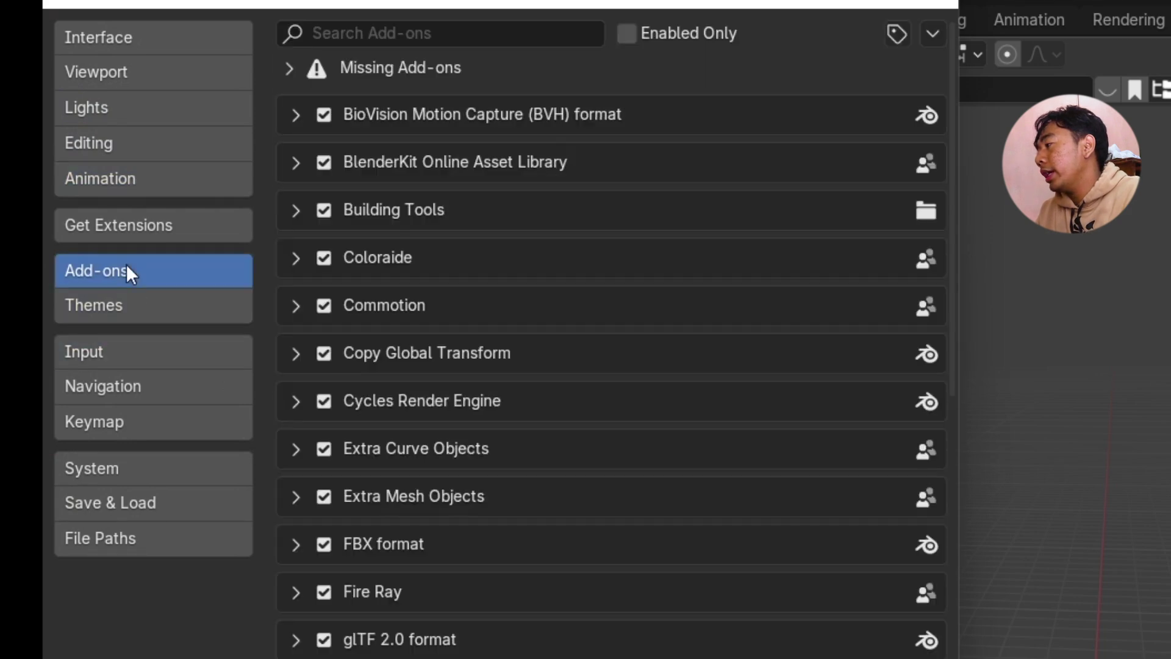
left_click(355, 33)
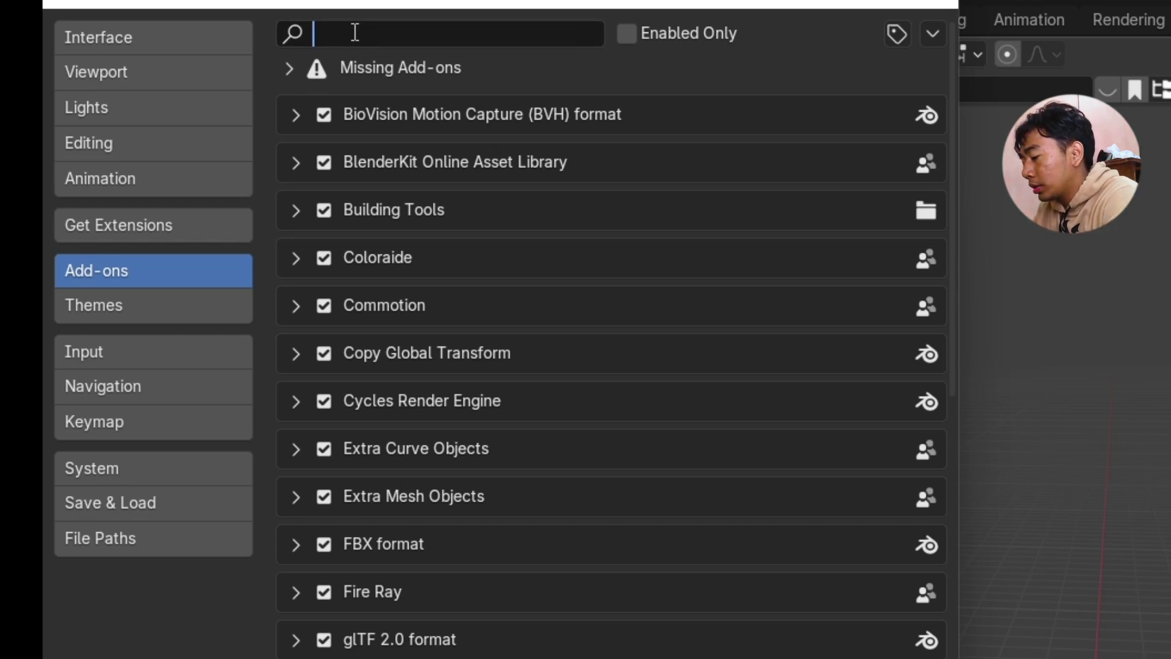
type("t")
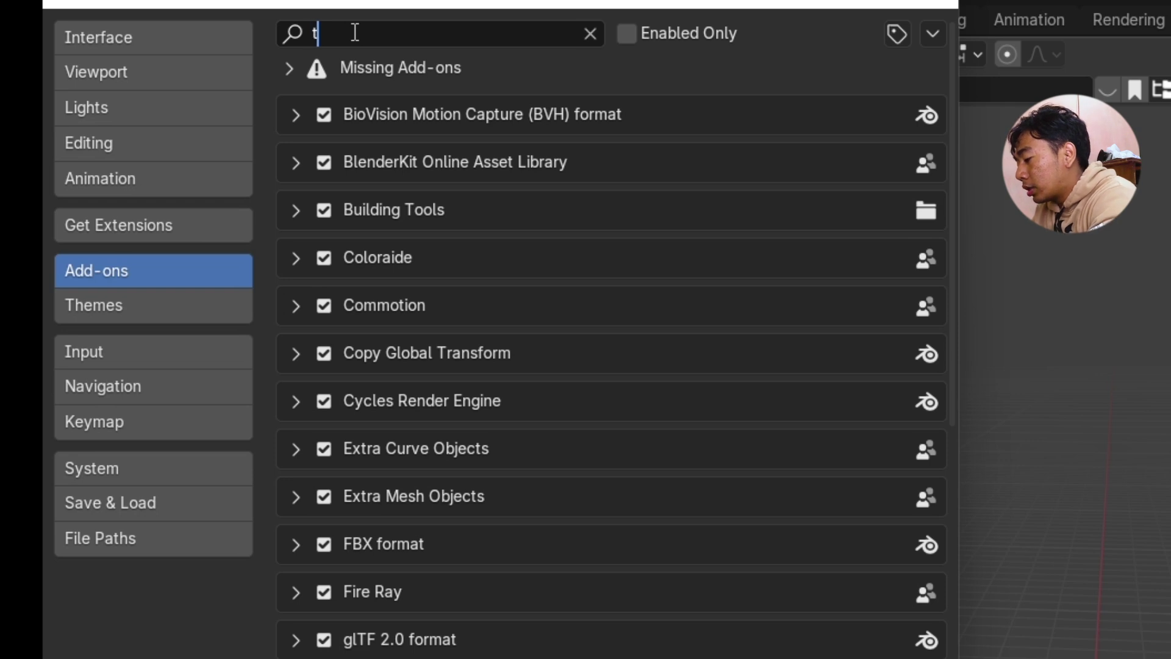
type("ree")
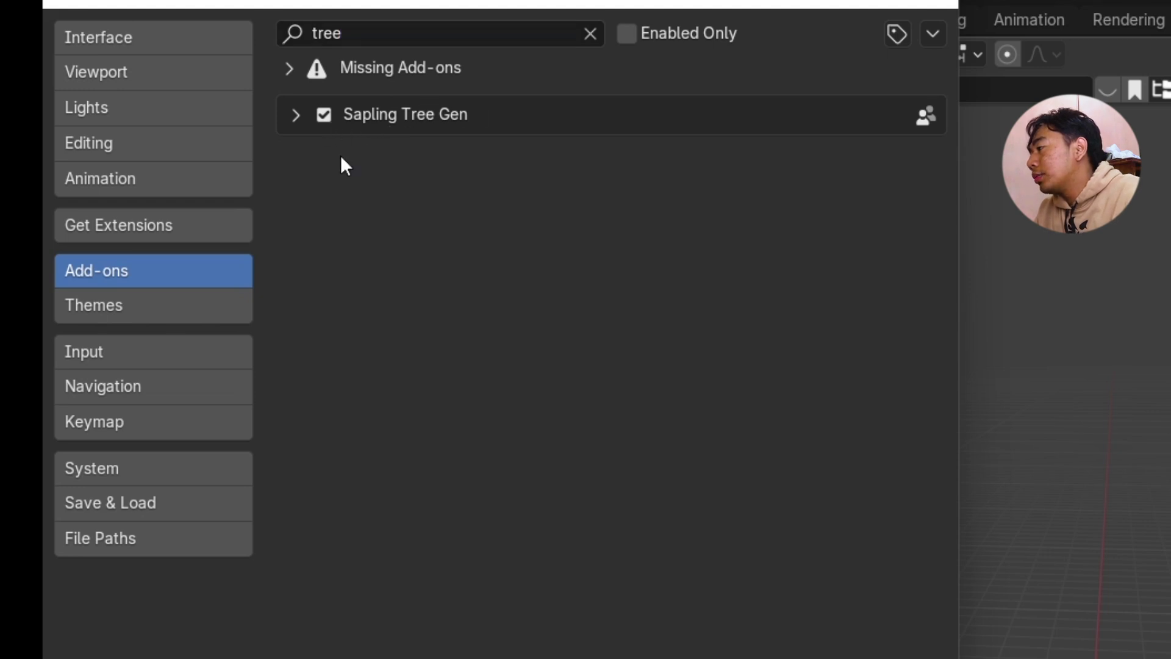
left_click(323, 115)
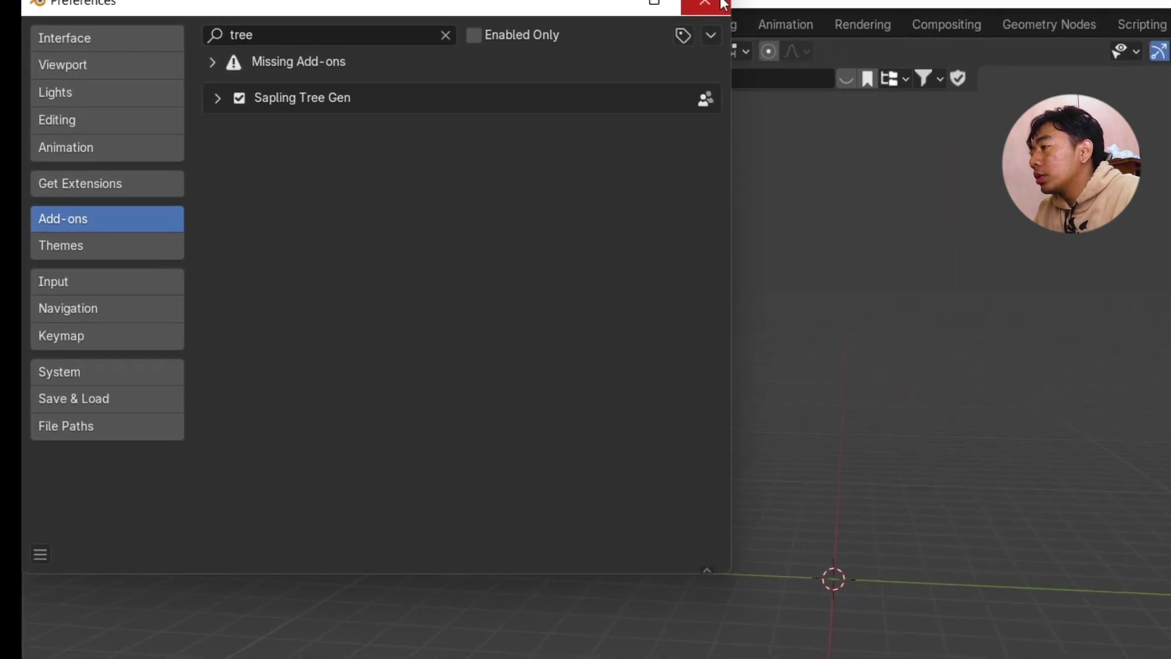
left_click(724, 5)
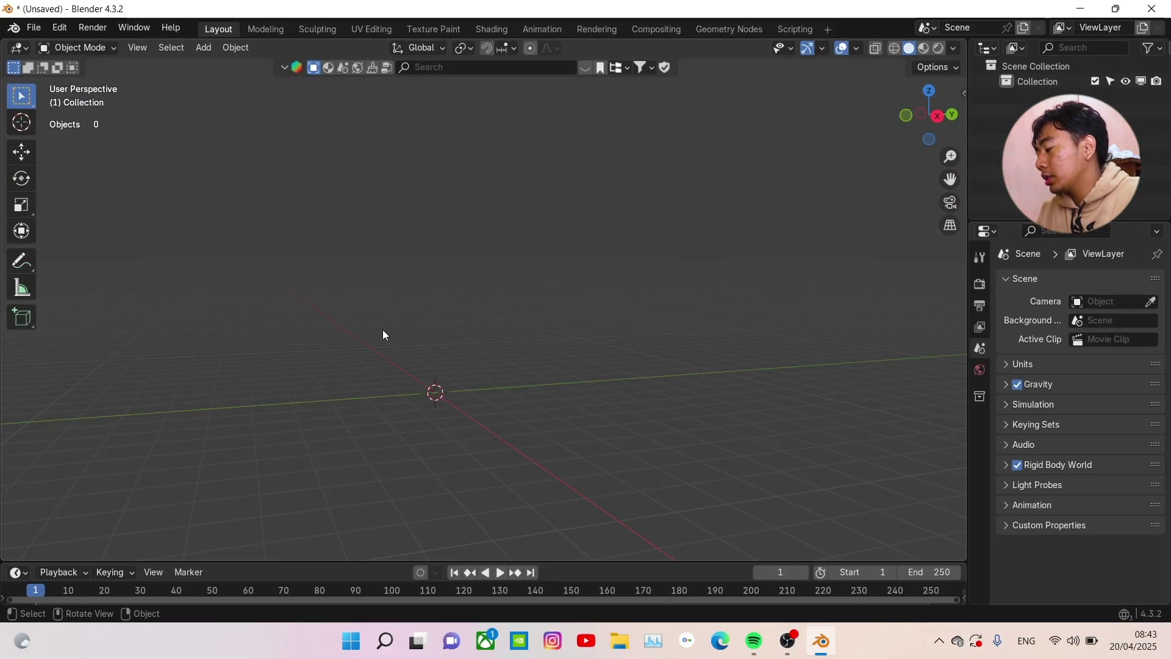
- Add a Sapling Tree Gen curve object to the scene and expand its Add Tree settings
key("shift+a")
mouse_move(382, 329)
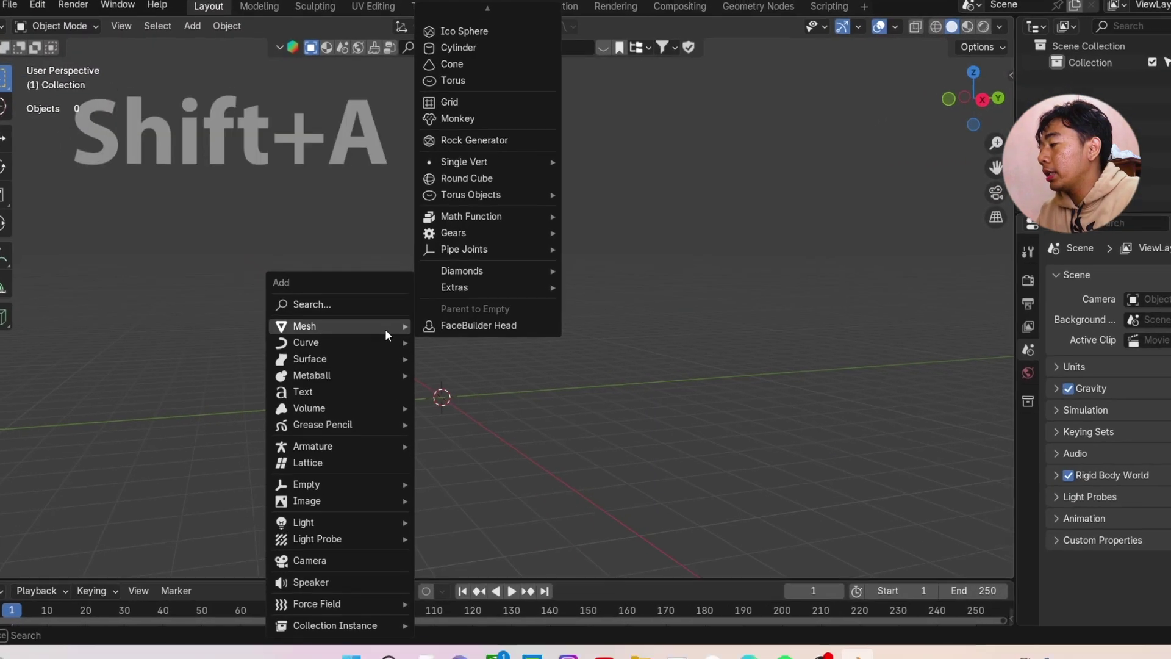
mouse_move(323, 343)
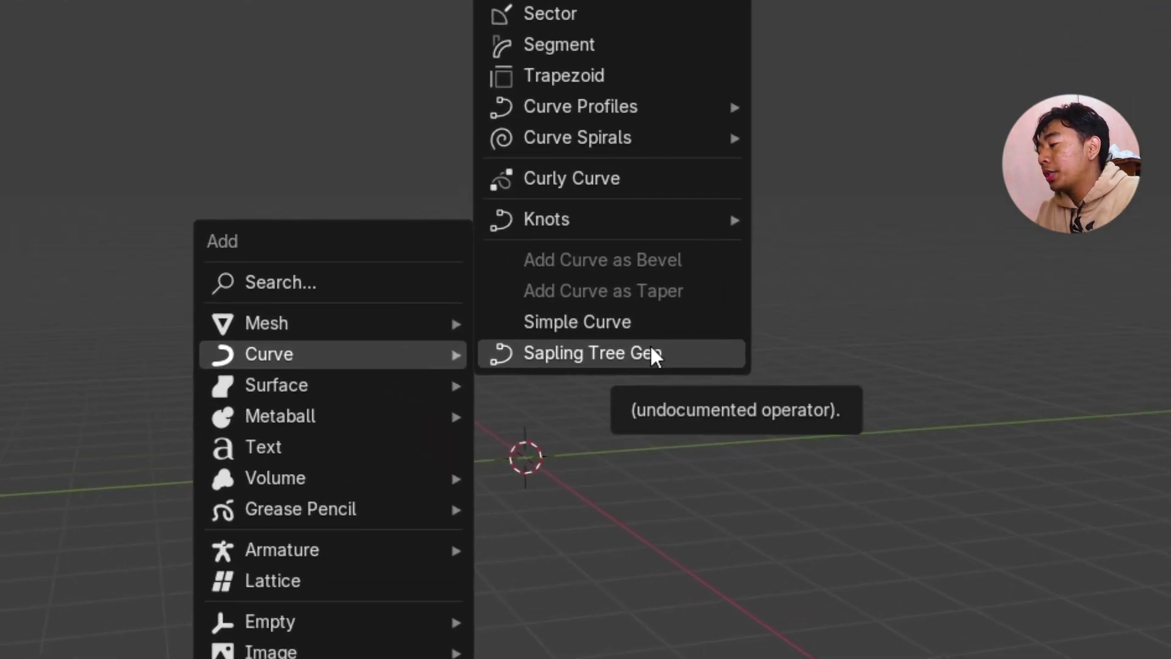
left_click(665, 351)
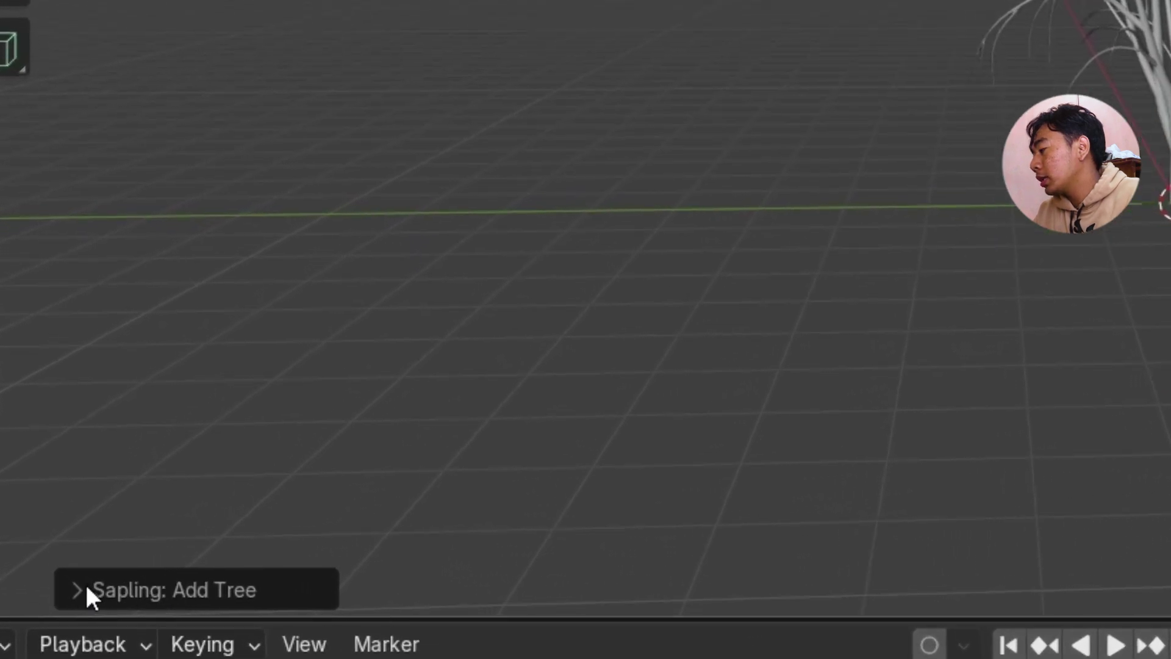
left_click(87, 589)
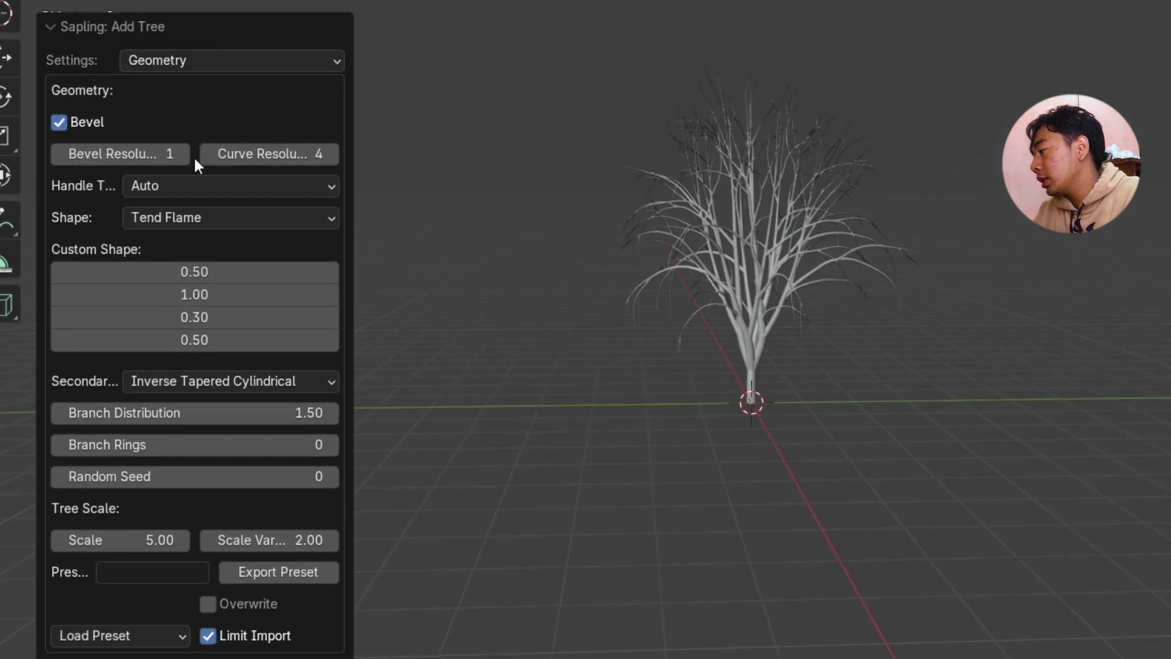
- Try the willow, white_birch, weeping_willow and small_pine presets on the tree
left_click(114, 638)
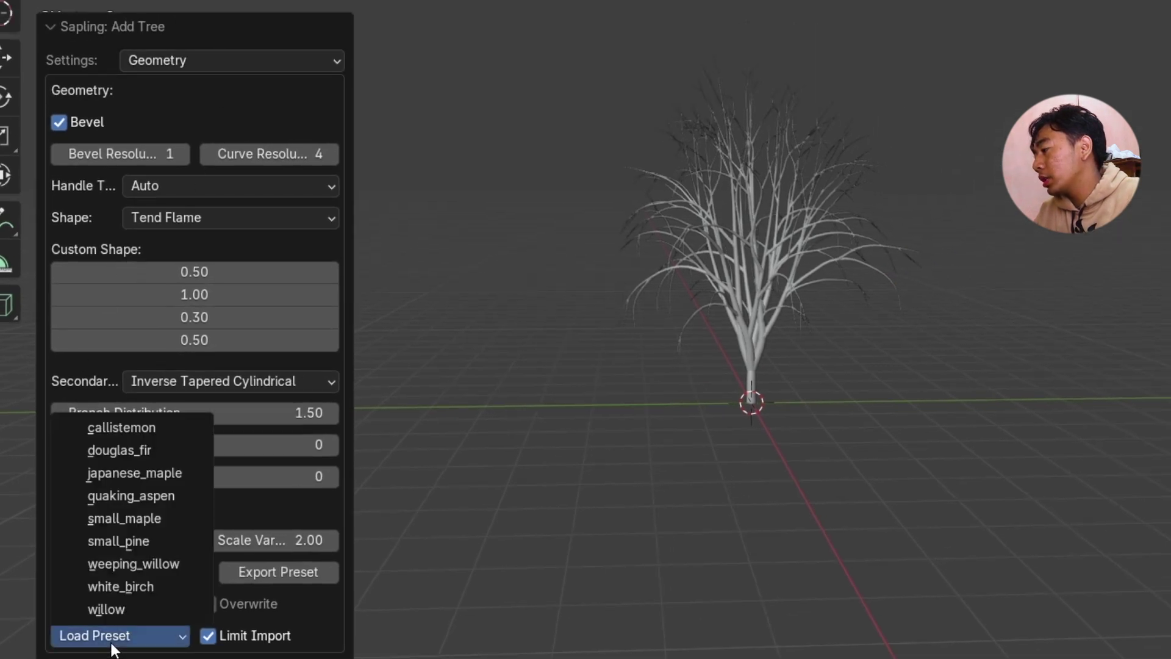
left_click(119, 611)
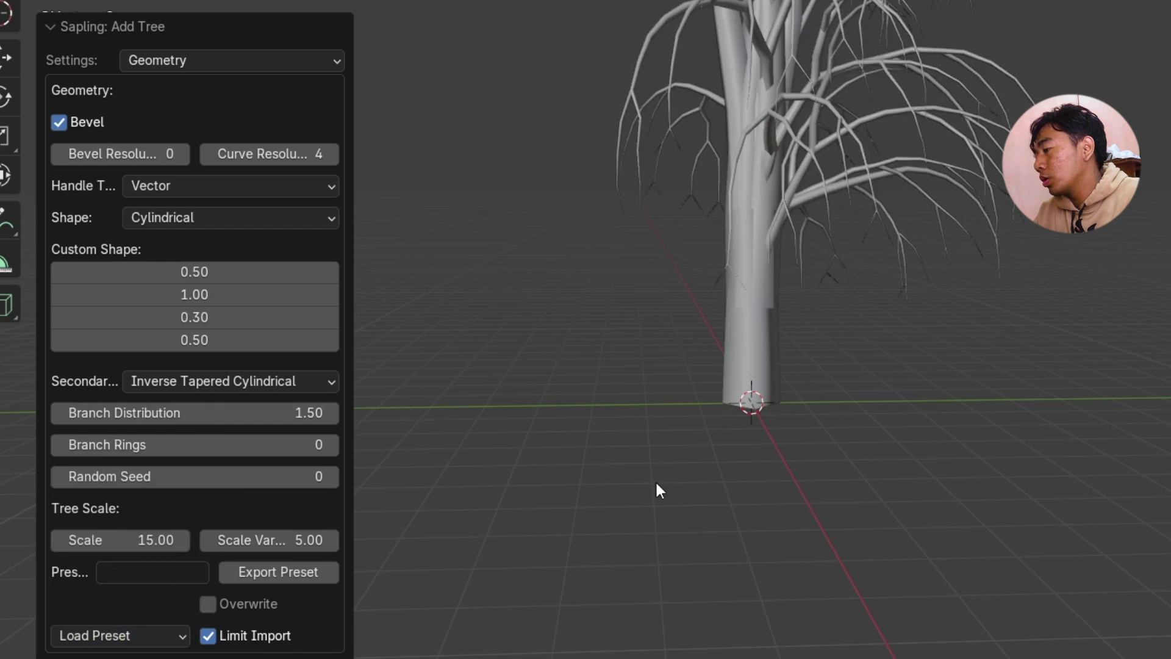
scroll(821, 431, "down", 4)
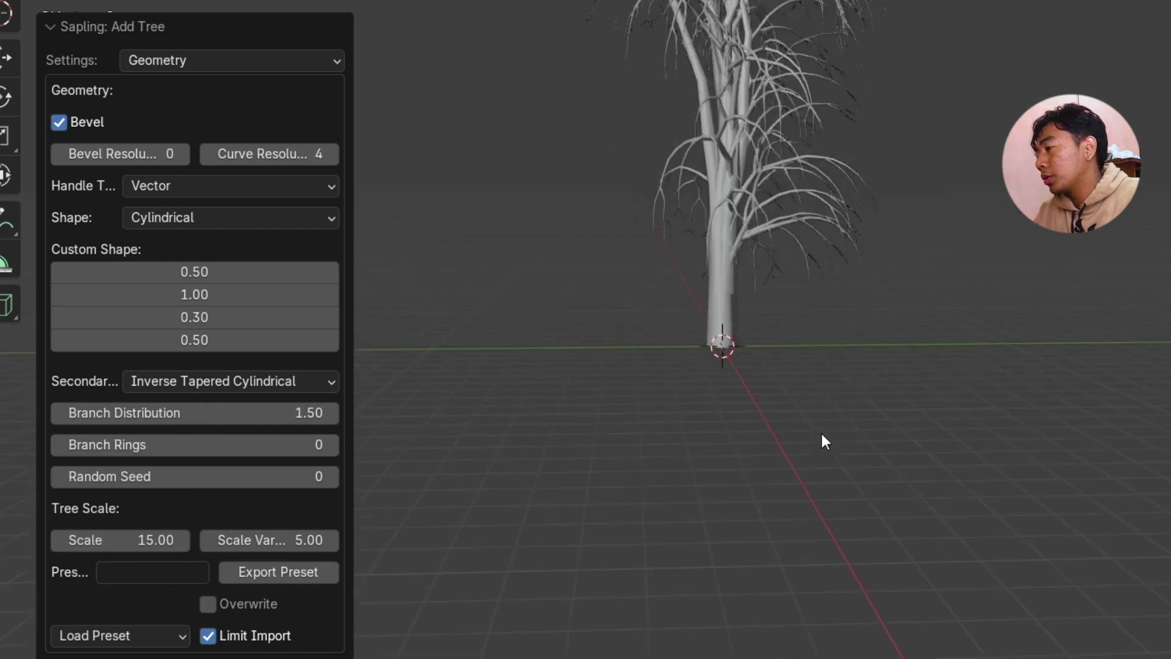
left_click(118, 636)
left_click(138, 586)
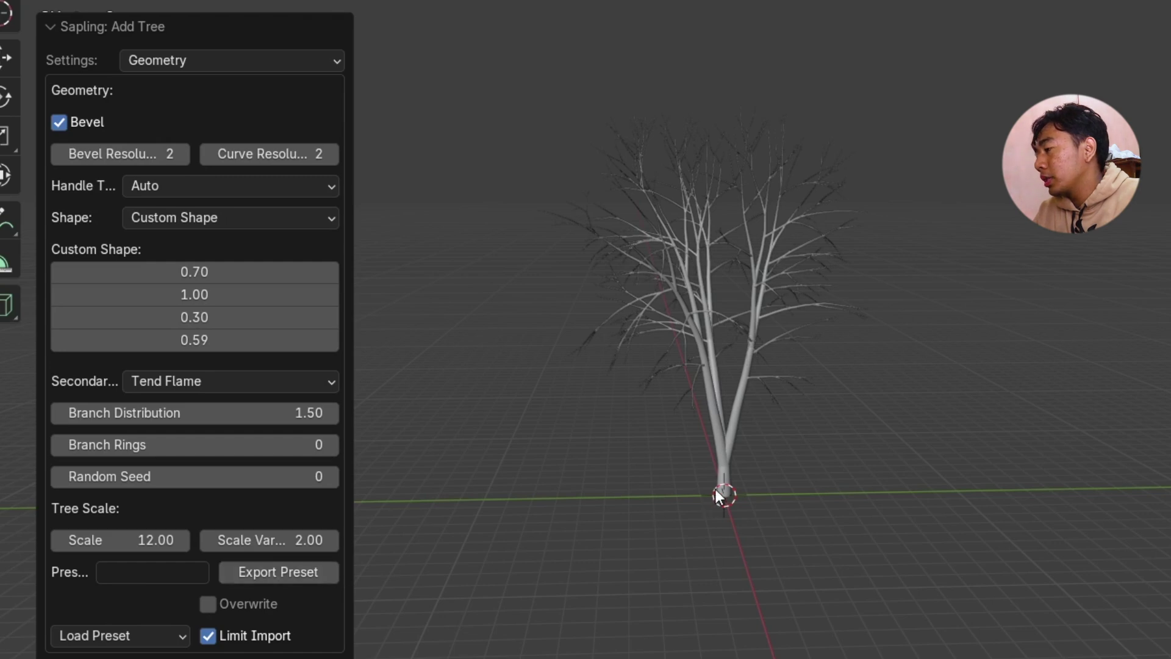
middle_click_drag(675, 488, 485, 552)
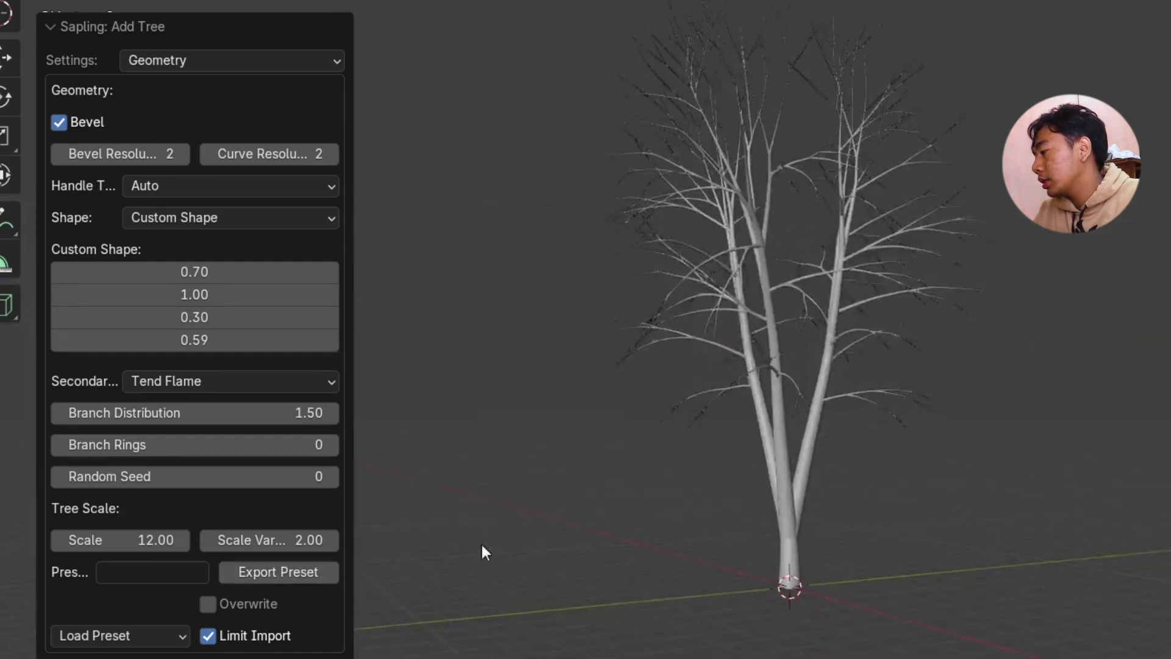
left_click(129, 643)
left_click(134, 564)
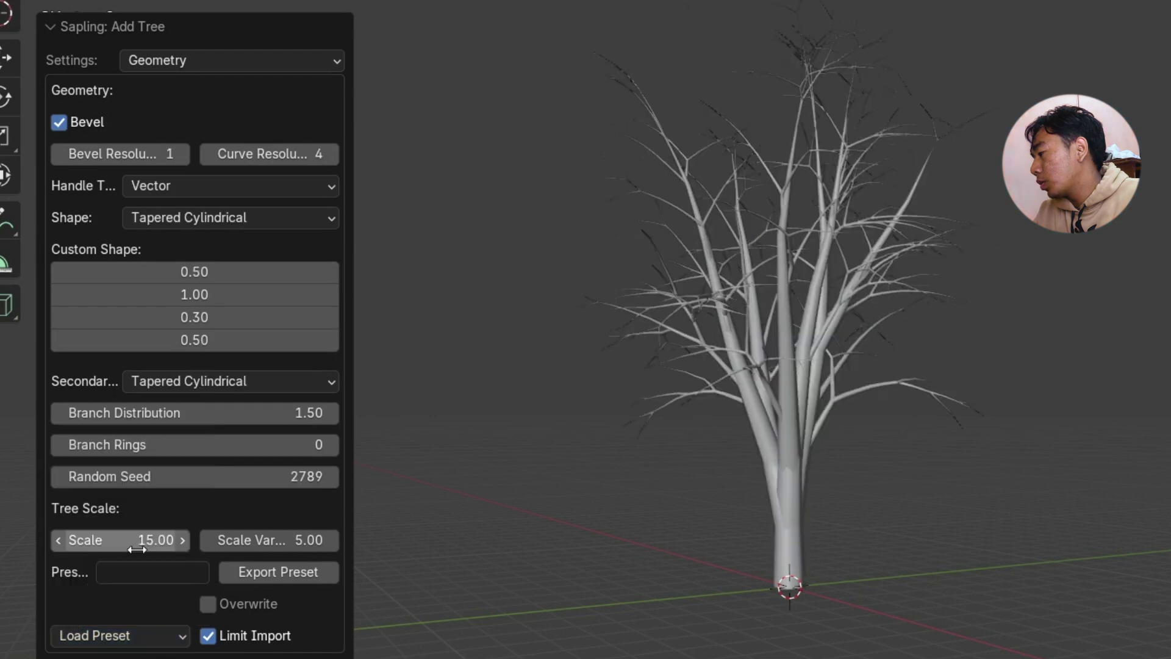
left_click(143, 641)
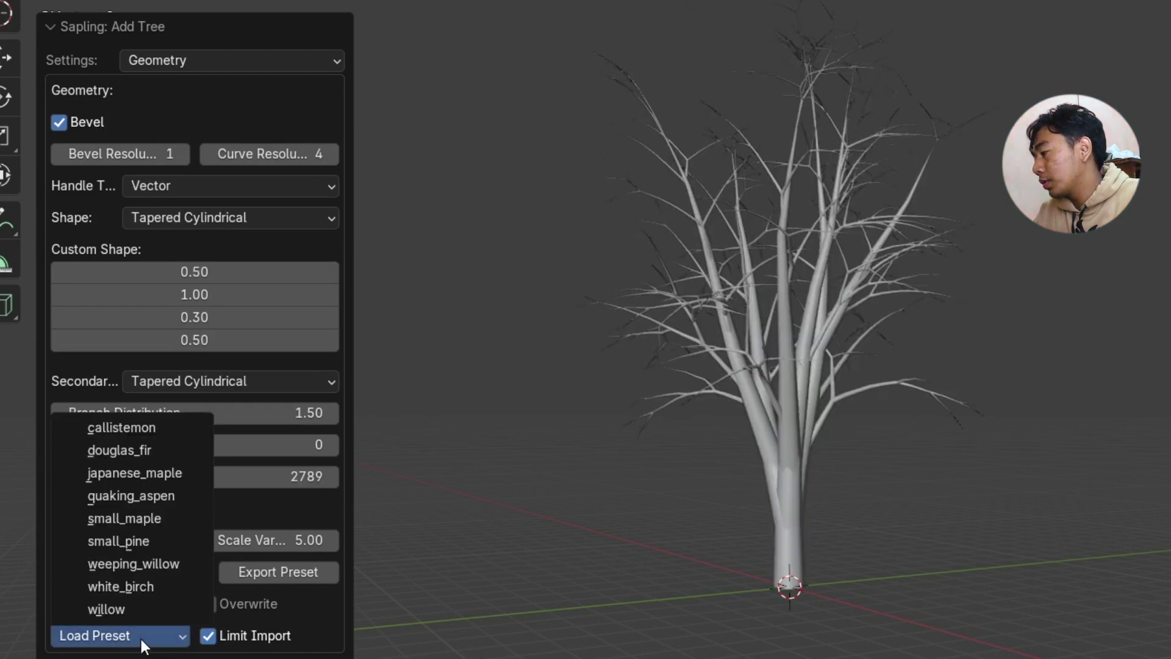
left_click(128, 542)
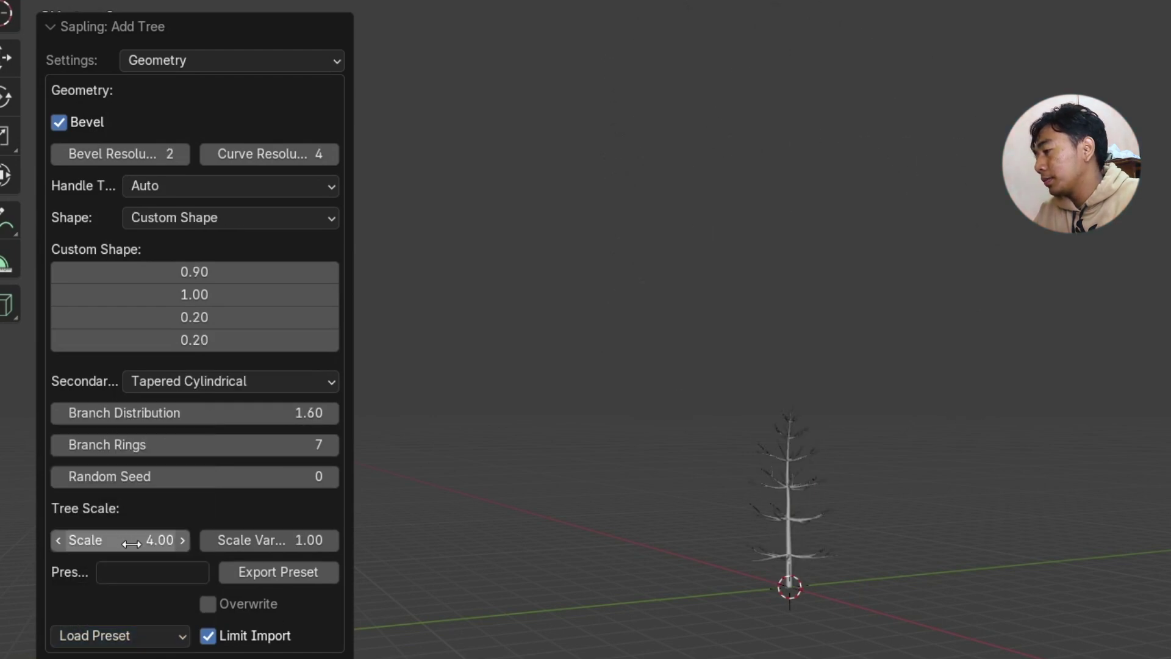
- Load the white_birch preset for the tree and inspect its shape up close
left_click(109, 639)
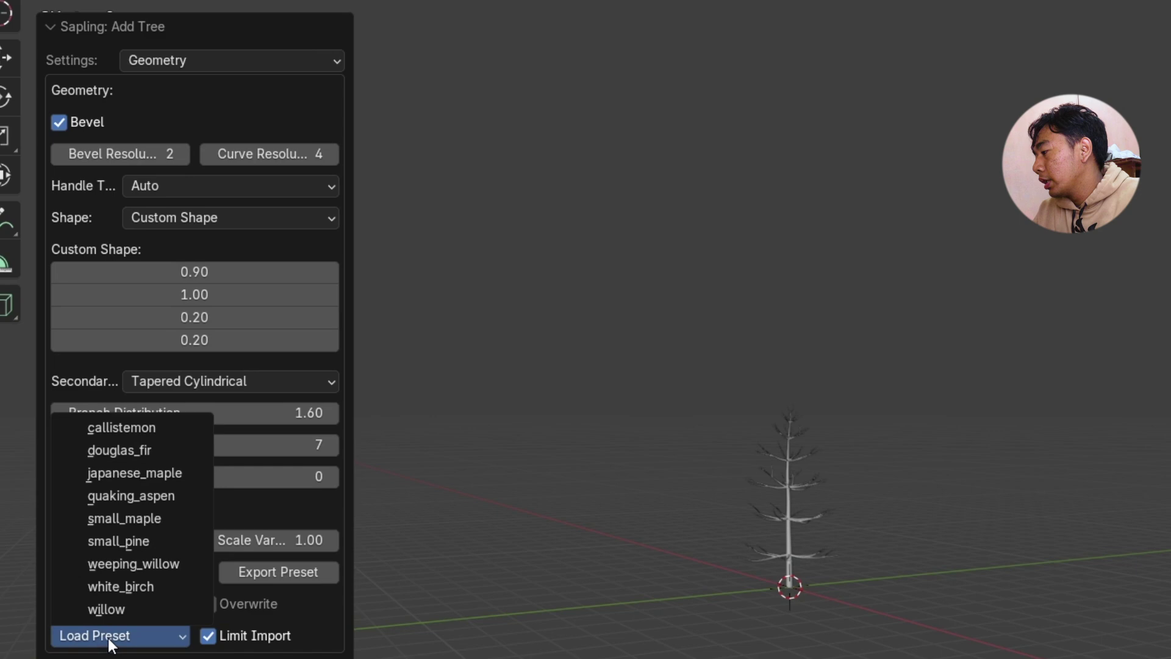
left_click(142, 588)
scroll(704, 525, "up", 5)
middle_click_drag(691, 530, 819, 432)
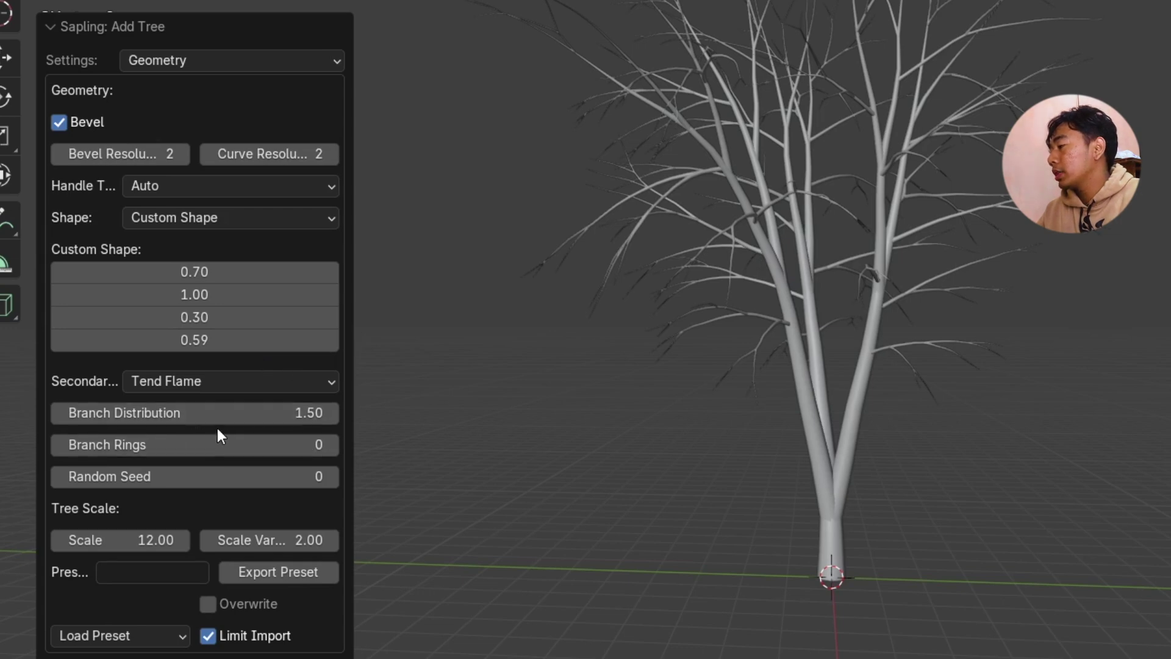
- Set Branch Distribution to 2.19, Branch Rings to 61, Random Seed to 67, and the first two Custom Shape values to 0.73 and 0.70
left_click_drag(244, 420, 290, 421)
left_click_drag(136, 445, 260, 477)
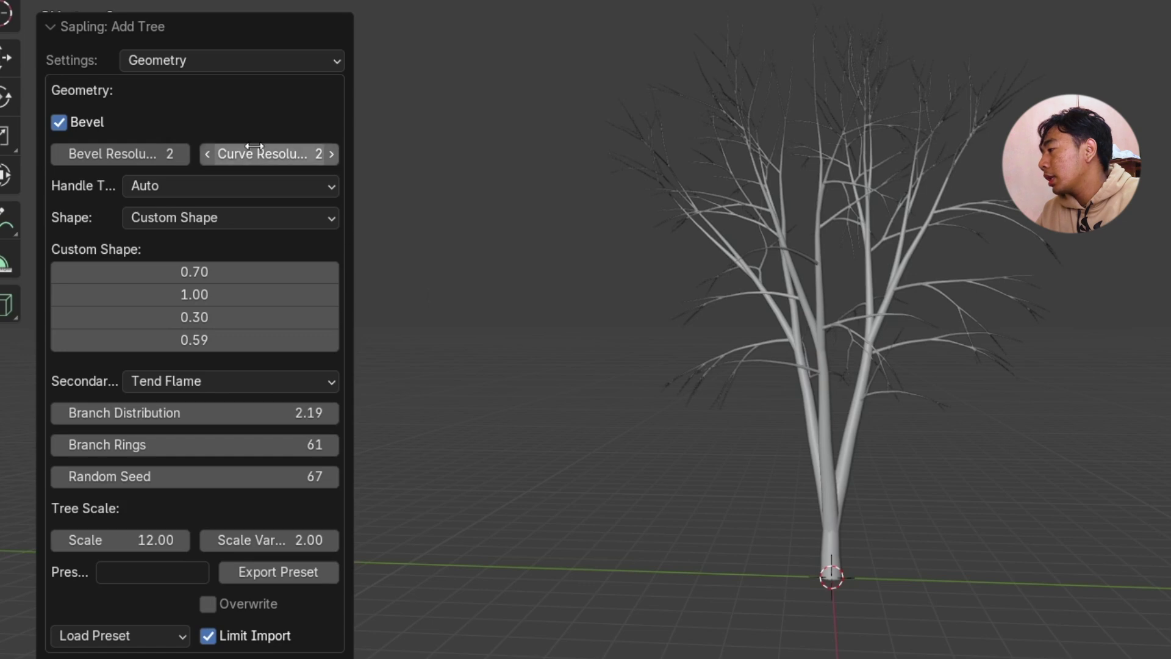
mouse_move(155, 272)
left_mouse_down()
mouse_move(131, 272)
mouse_move(178, 272)
mouse_move(173, 285)
mouse_move(142, 285)
mouse_move(166, 284)
mouse_move(148, 285)
mouse_move(167, 295)
mouse_move(154, 295)
left_mouse_up()
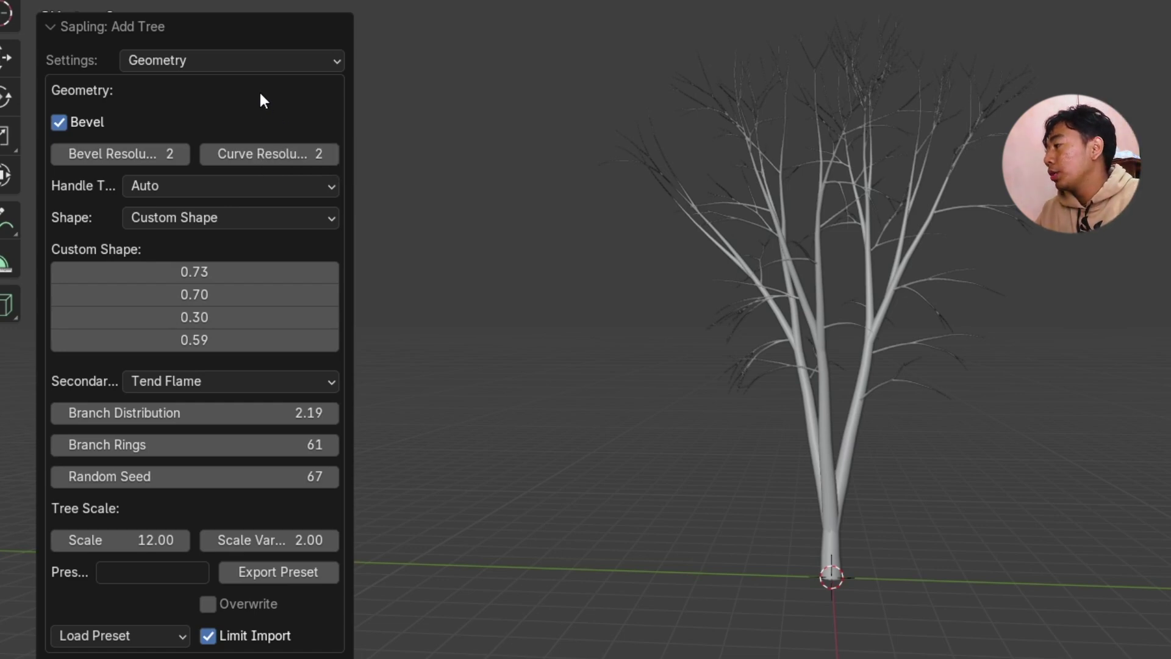
- Switch the tree settings to Leaves and turn on Show Leaves
left_click(275, 65)
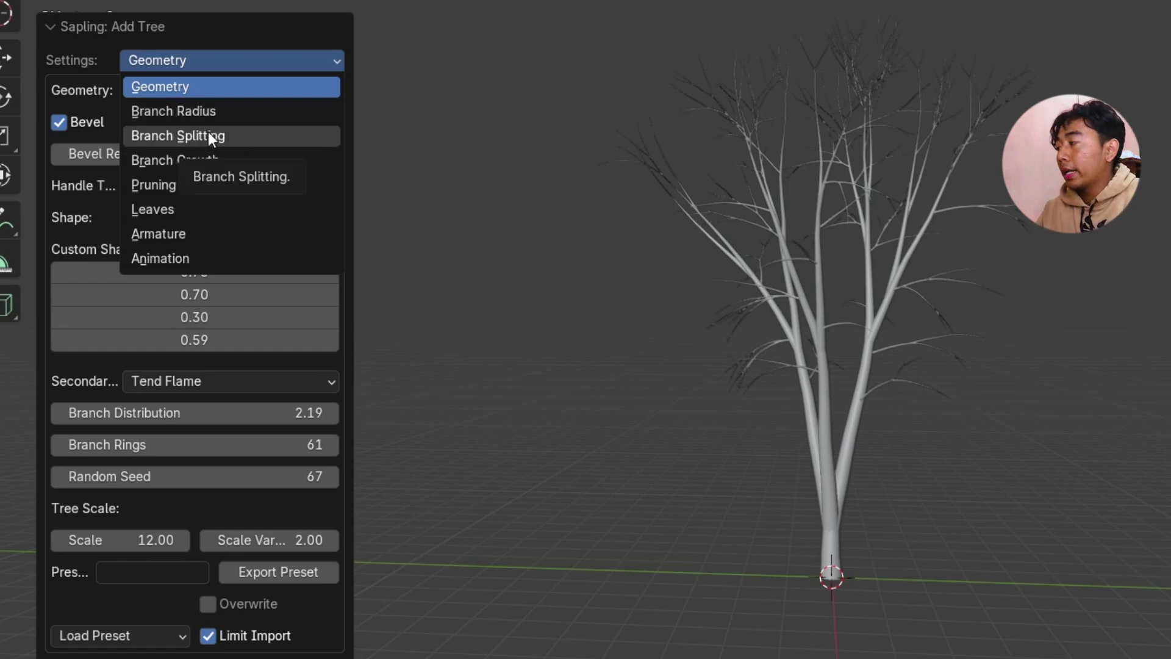
left_click(199, 211)
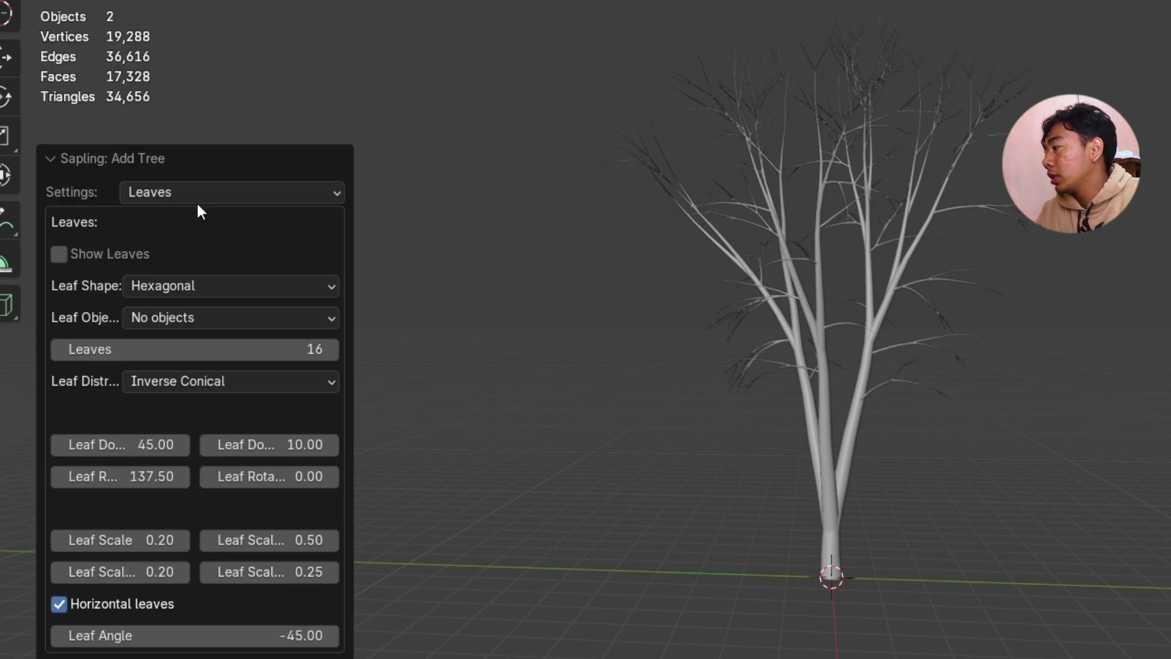
scroll(712, 249, "down", 5)
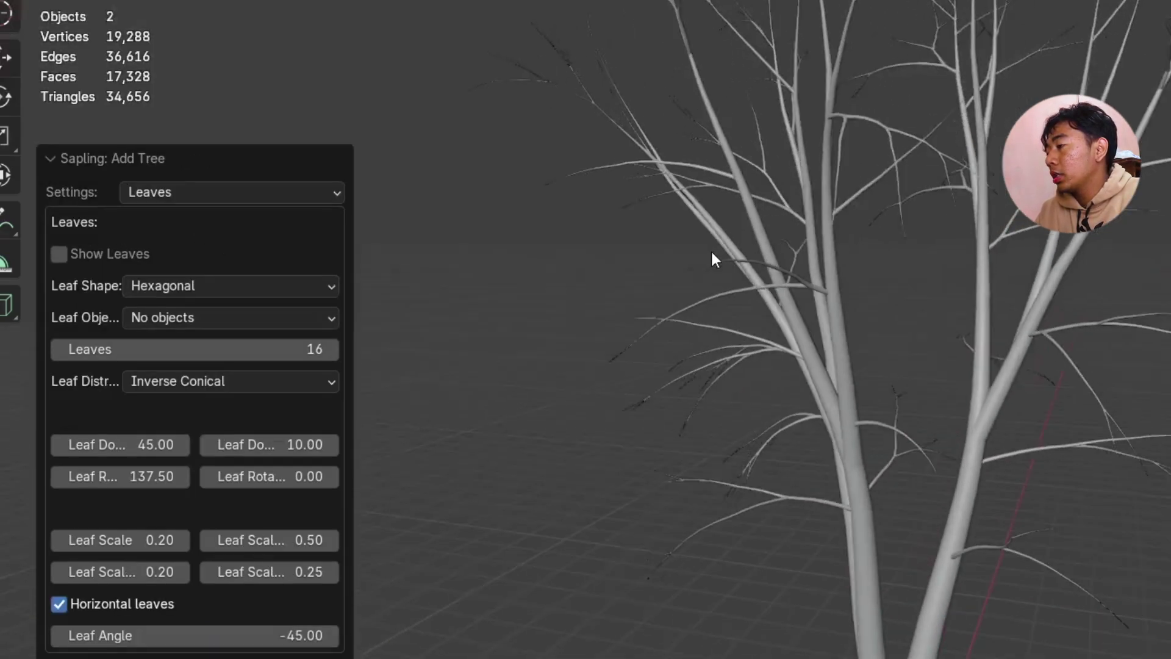
middle_click_drag(717, 255, 704, 288)
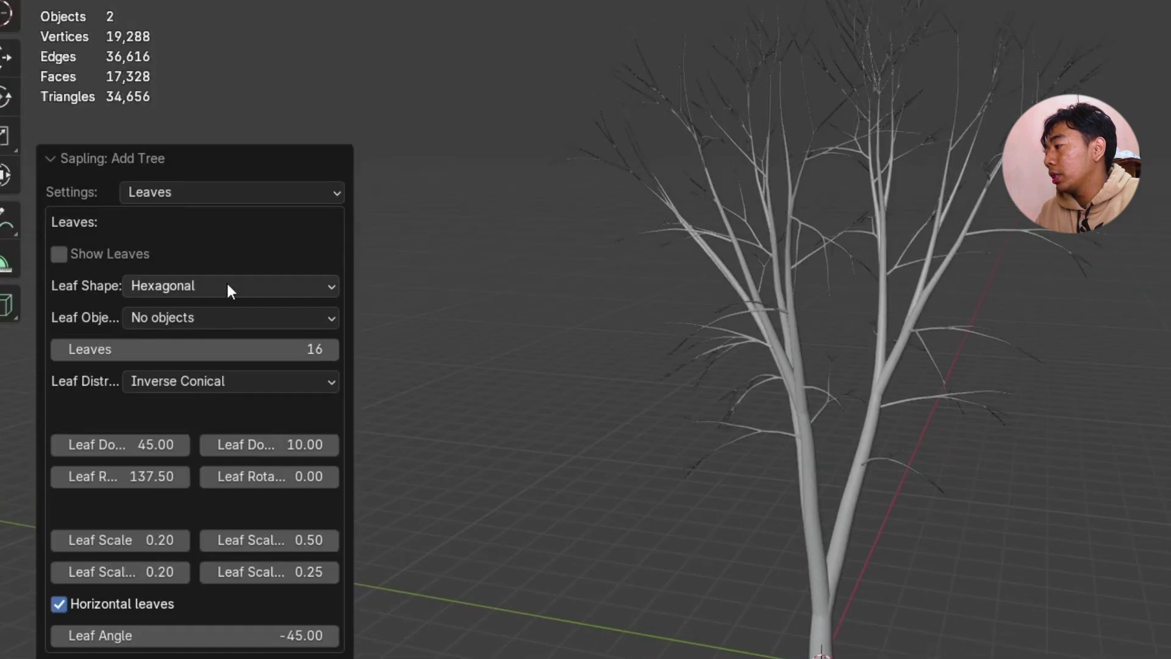
left_click(60, 255)
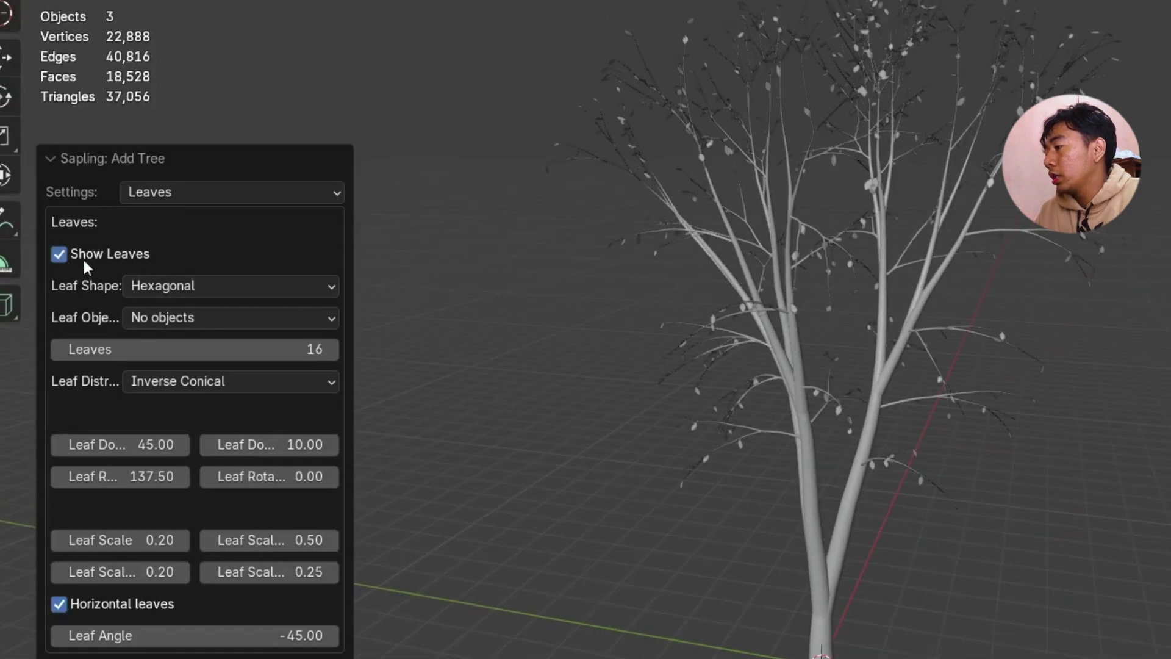
mouse_move(899, 241)
middle_mouse_down()
mouse_move(957, 222)
mouse_move(917, 245)
mouse_move(946, 251)
mouse_move(918, 237)
middle_mouse_up()
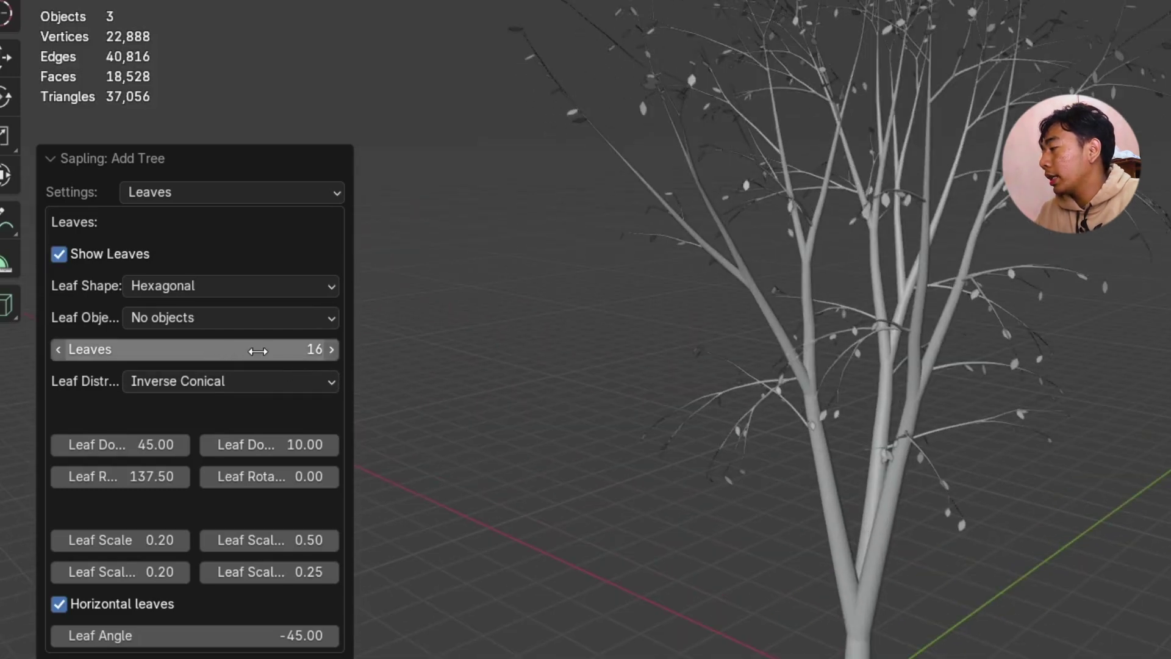
- Increase the tree's Leaves value to 31 and its Leaf Scale to 0.71
left_click_drag(258, 351, 342, 384)
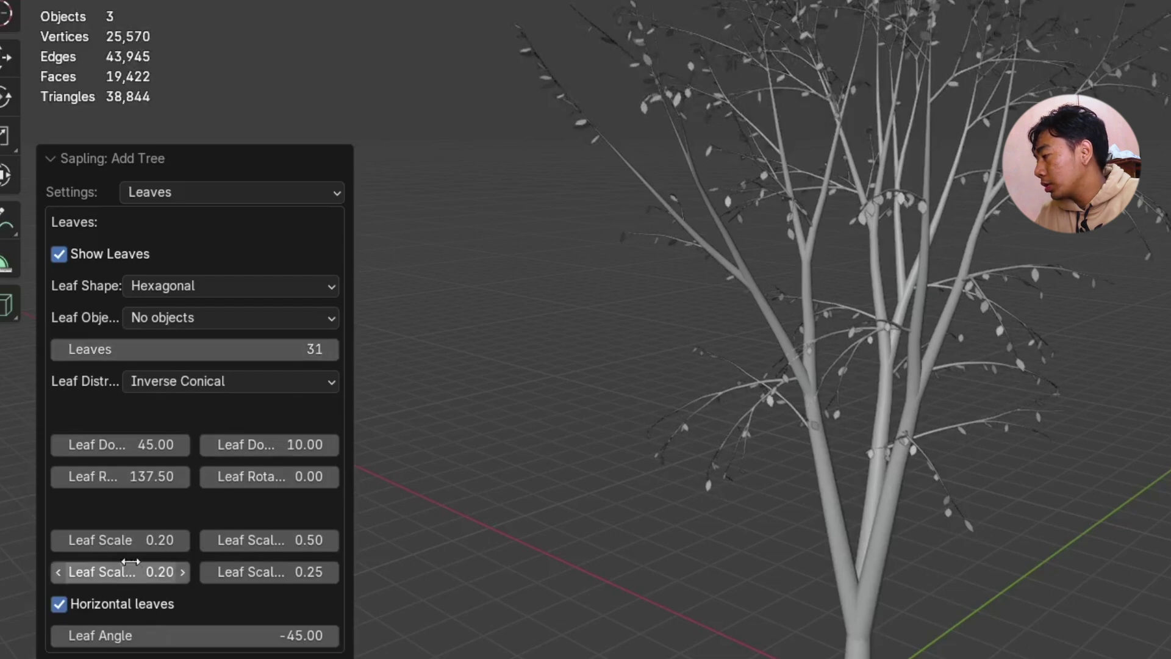
left_click_drag(144, 544, 206, 545)
scroll(760, 455, "up", 6)
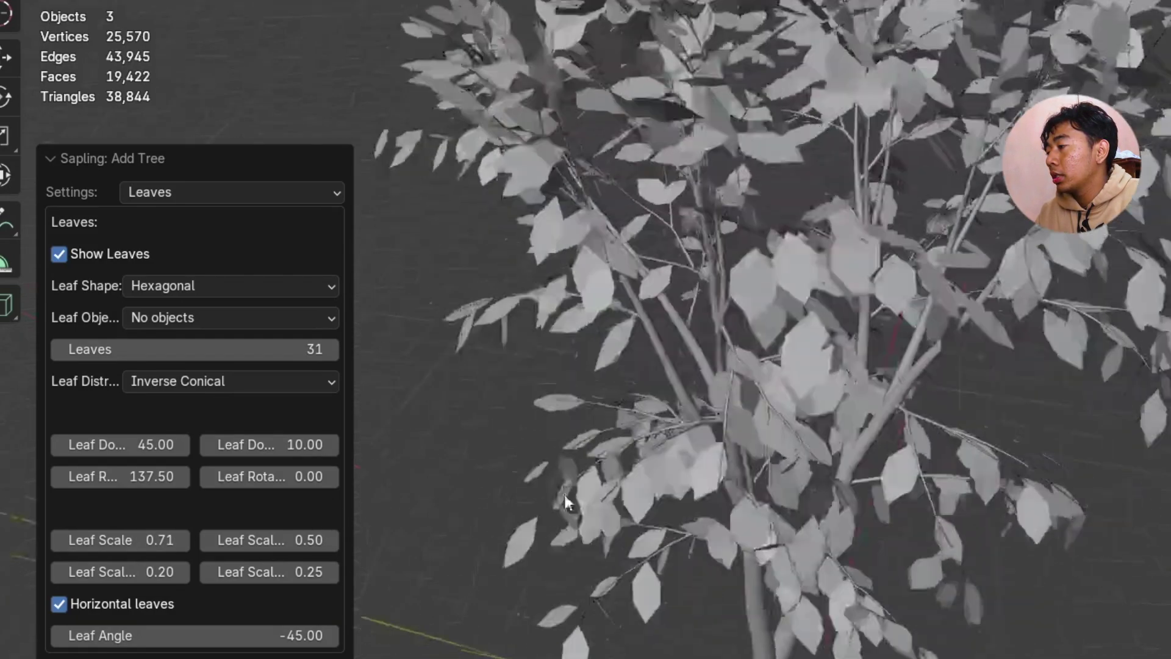
- Increase the tree's Leaves value to 51 and view the whole tree from a distance
scroll(709, 438, "down", 5)
mouse_move(316, 349)
left_mouse_down()
mouse_move(293, 349)
mouse_move(312, 347)
left_mouse_up()
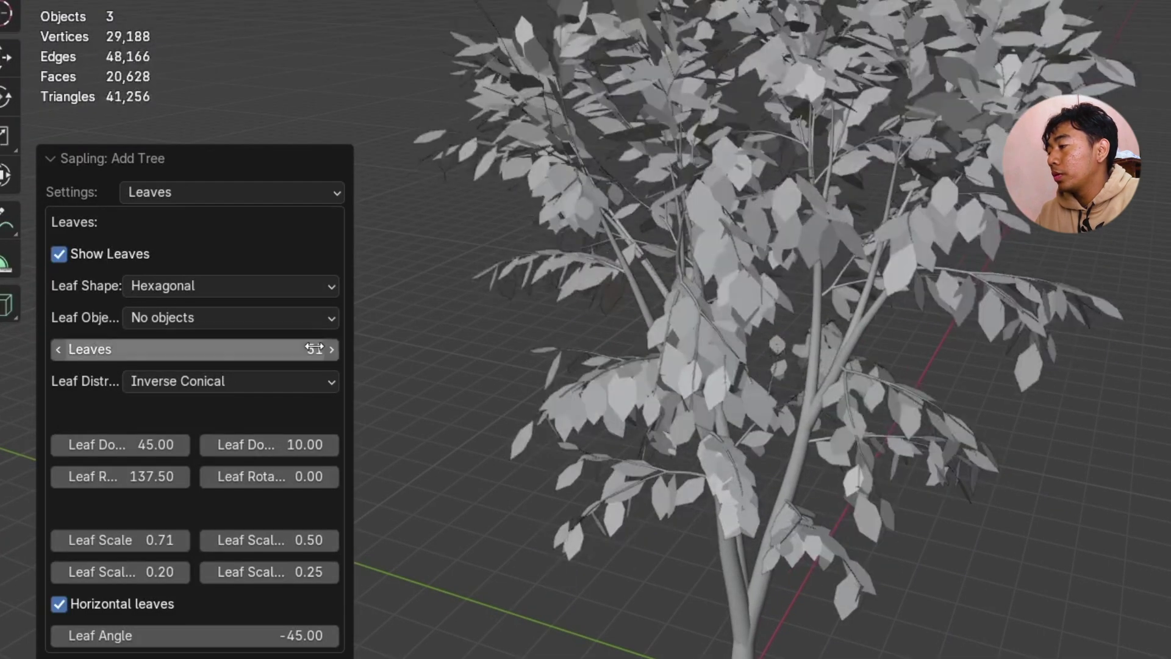
scroll(872, 301, "down", 5)
middle_click_drag(928, 337, 1012, 250)
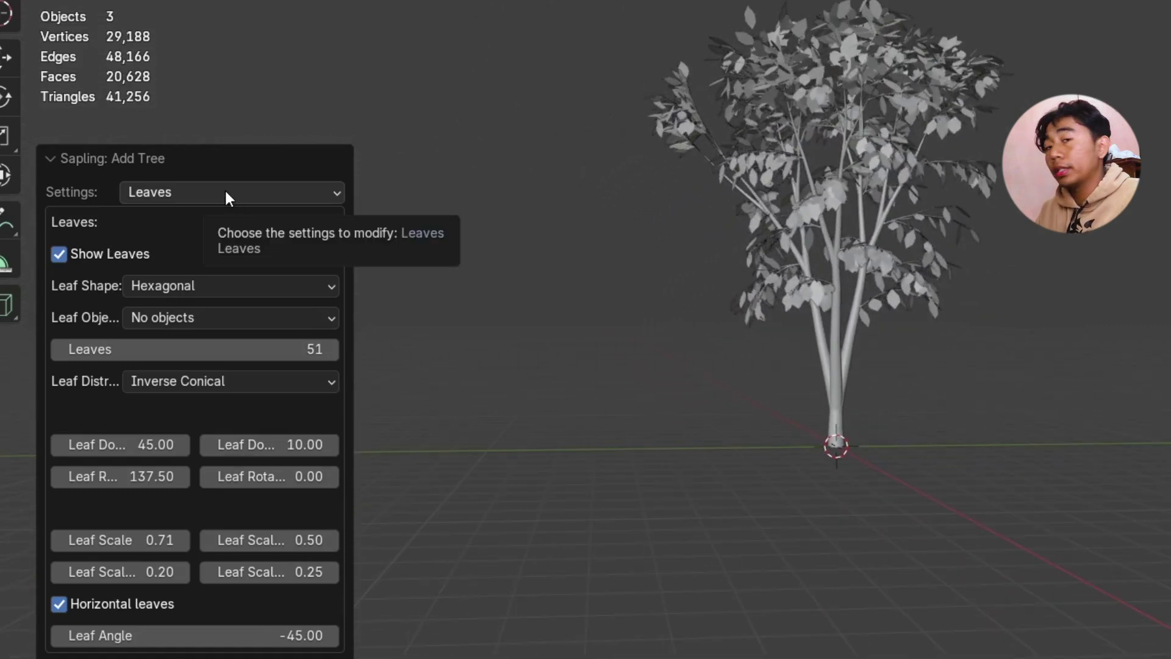
- Switch the tree settings to Armature, turn on Use Armature, and inspect the bones along the branches
left_click(224, 191)
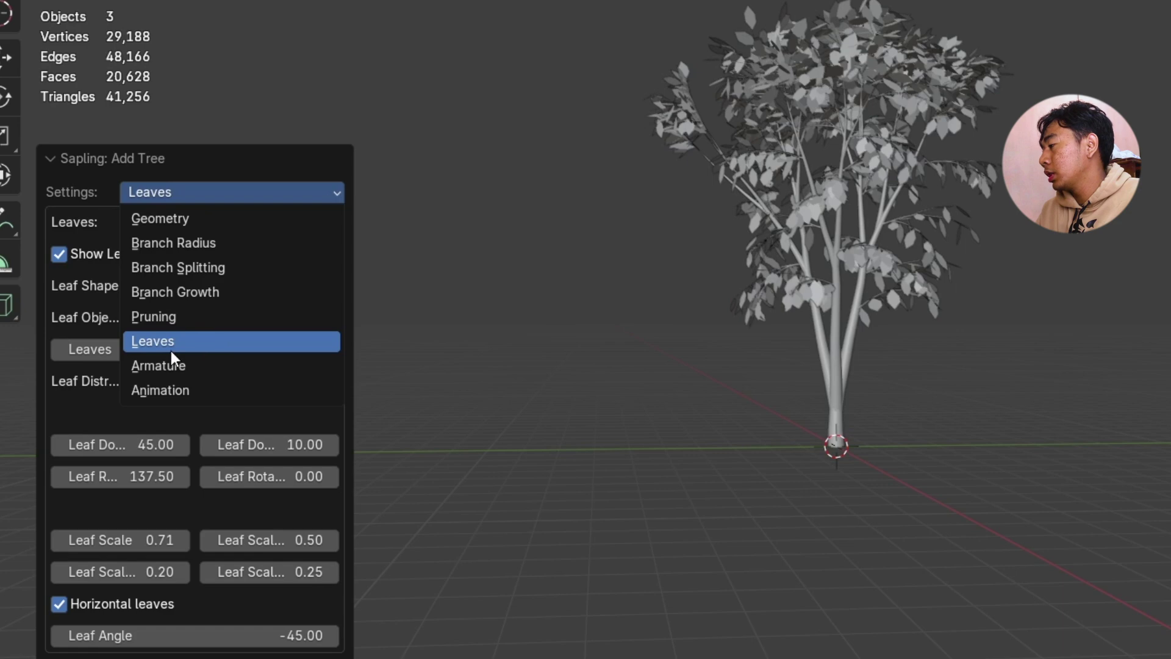
left_click(166, 368)
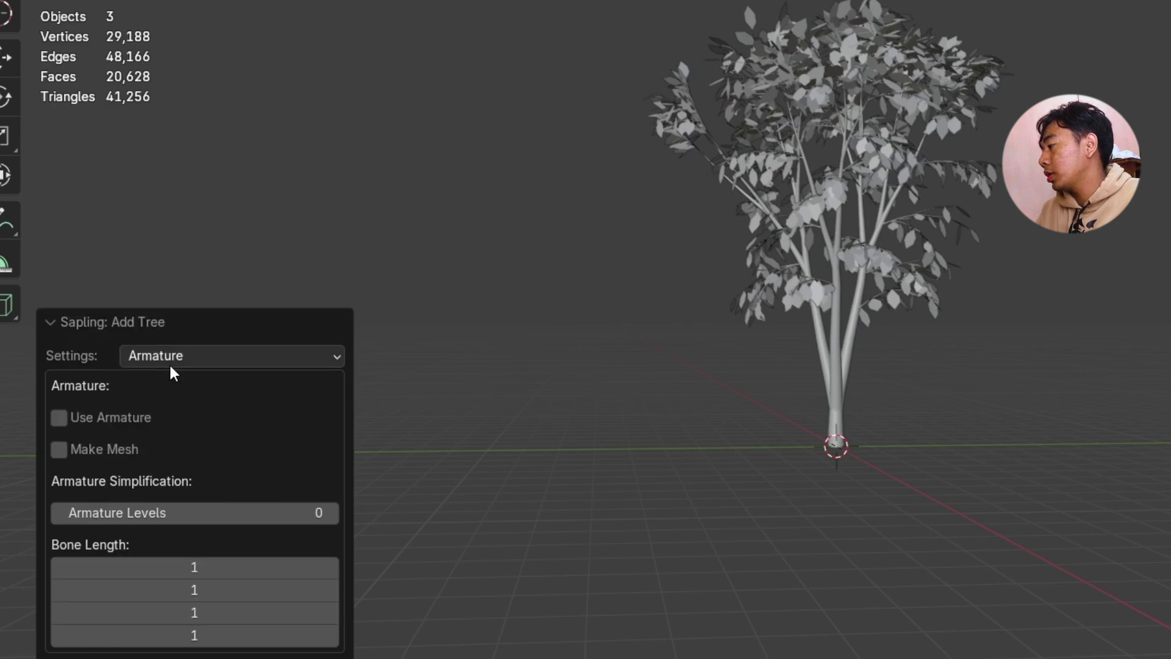
left_click(59, 417)
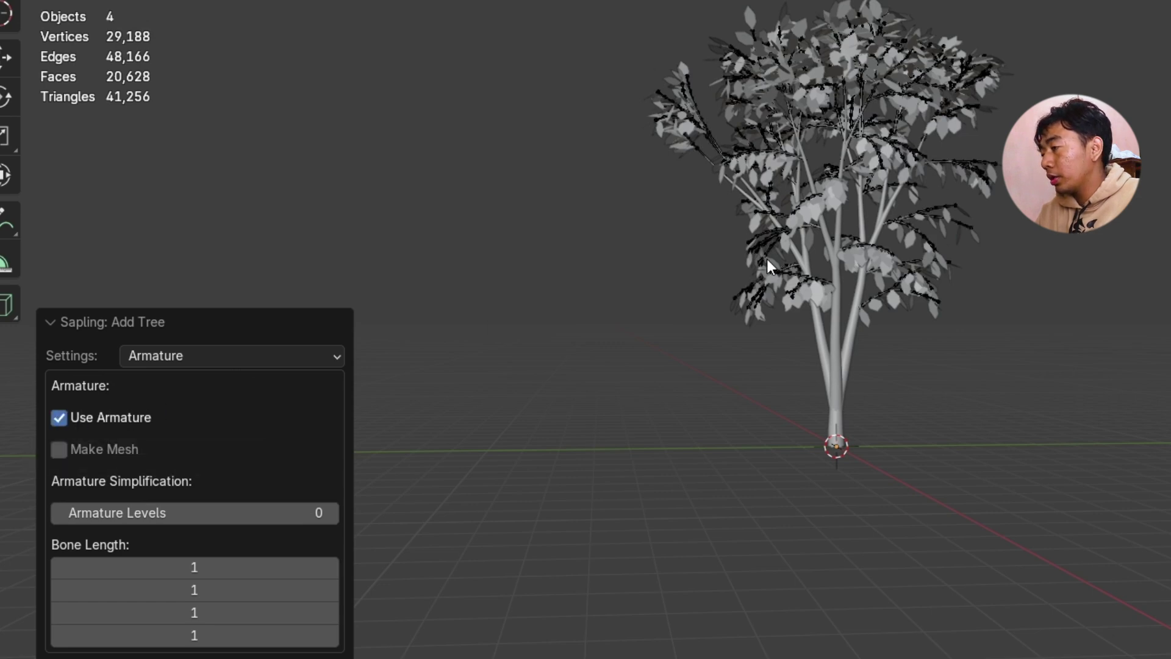
scroll(767, 258, "up", 5)
scroll(708, 330, "up", 5)
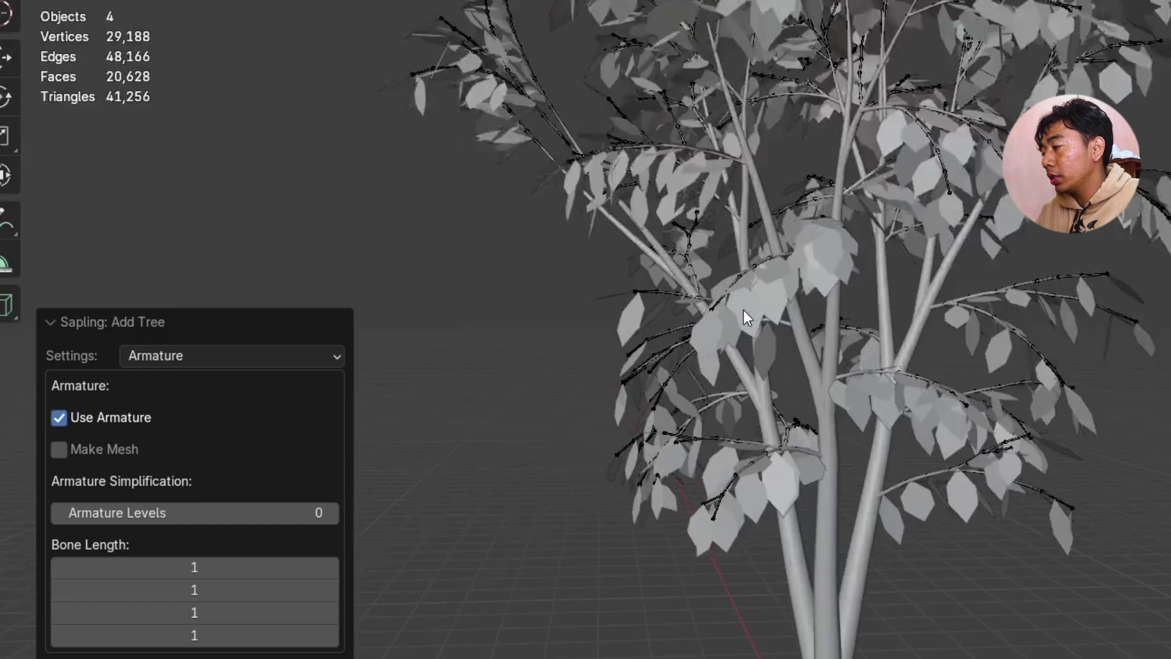
- Switch the tree settings to Animation and turn on Armature Animation and Leaf Animation
left_click(295, 358)
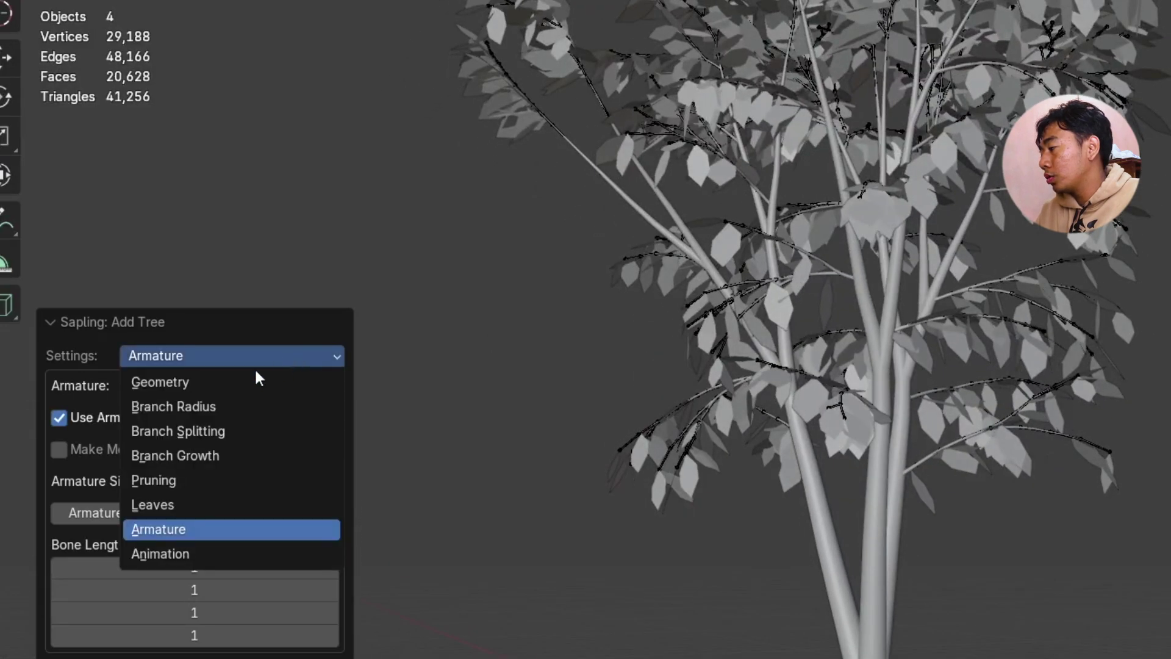
left_click(223, 363)
left_click(171, 556)
scroll(884, 420, "down", 4)
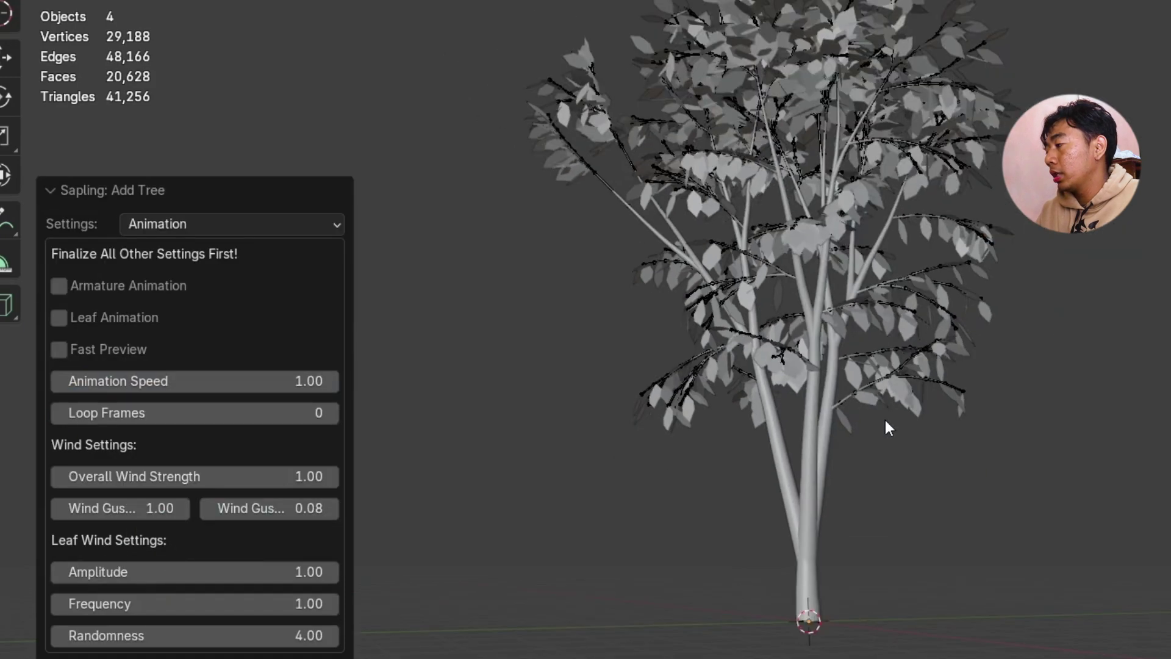
middle_click_drag(861, 413, 862, 355)
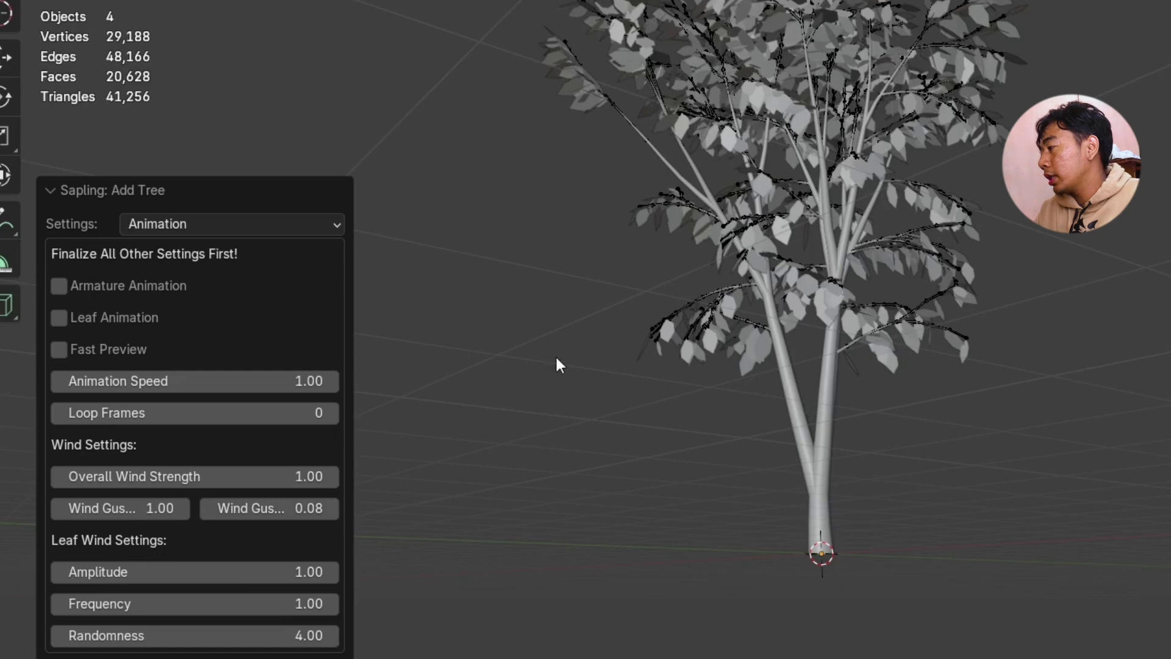
left_click(59, 285)
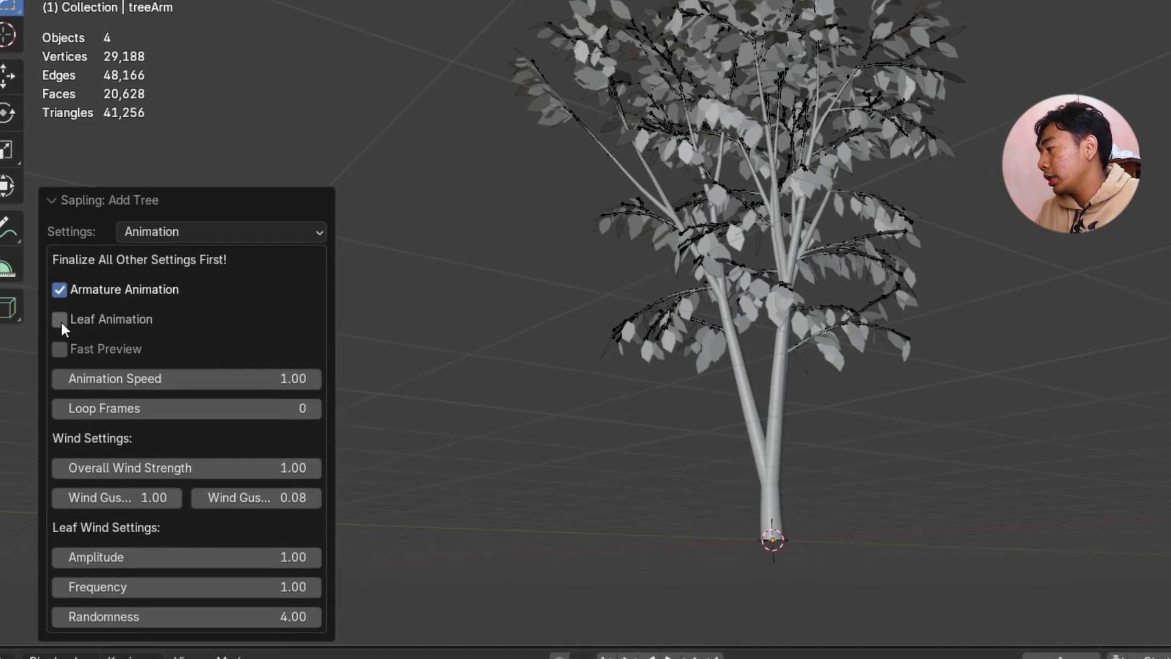
left_click(60, 319)
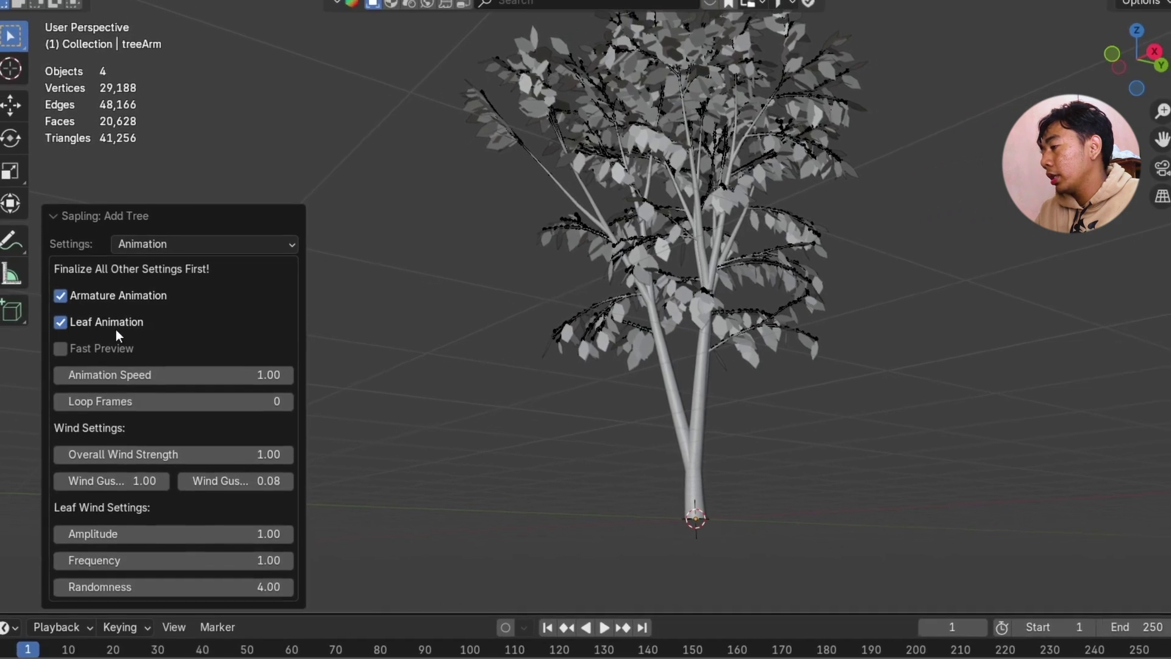
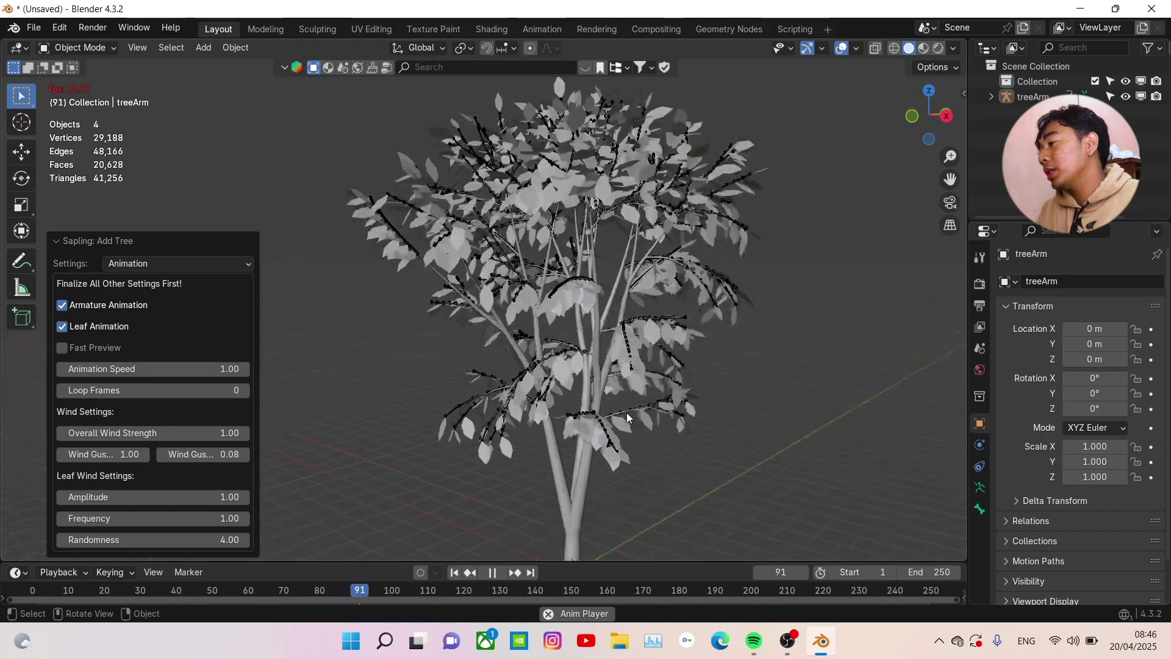
- Stop the wind animation, set Animation Speed to 3, and play it again
middle_click_drag(604, 420, 575, 419)
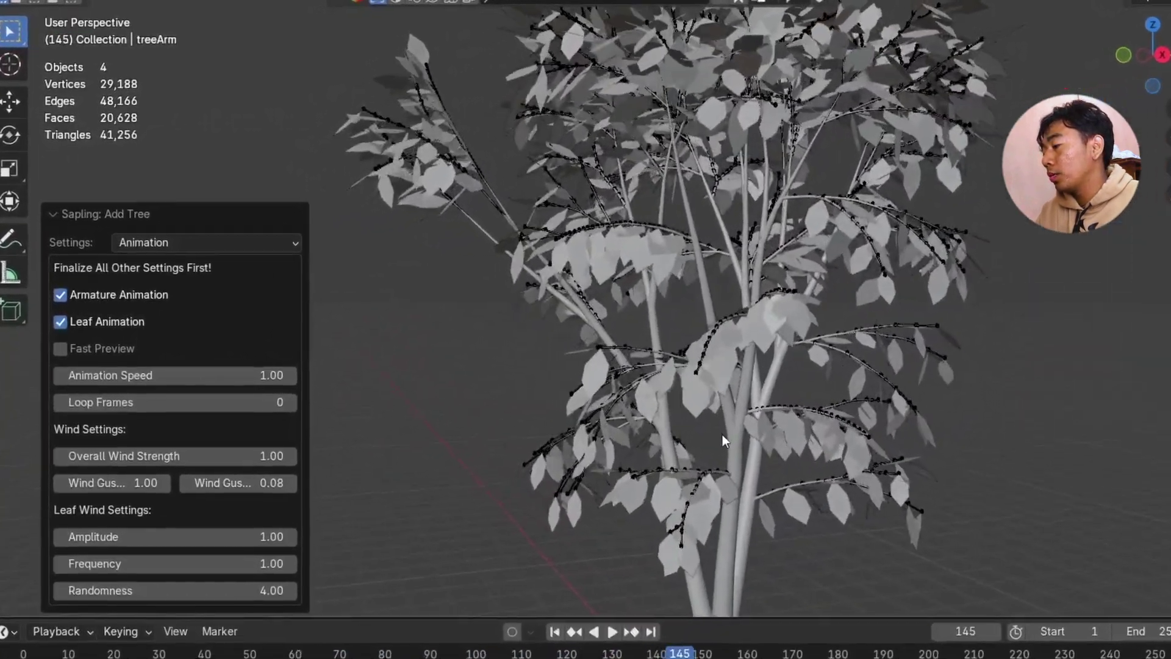
key("space")
left_click(215, 377)
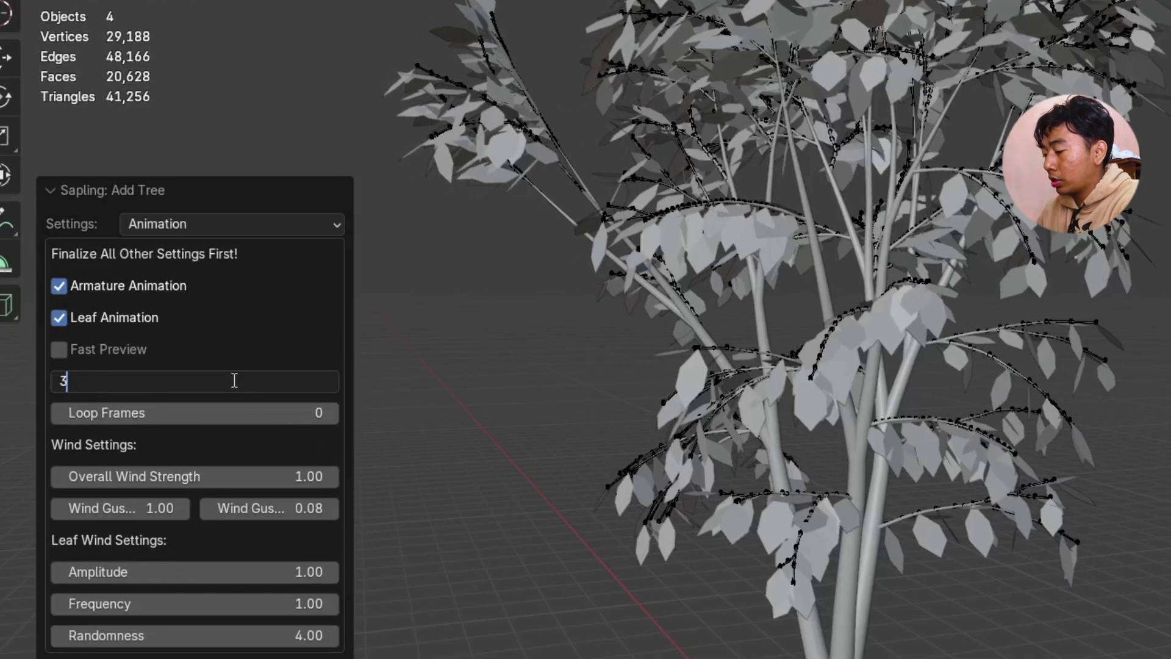
type("3")
key("Return")
key("space")
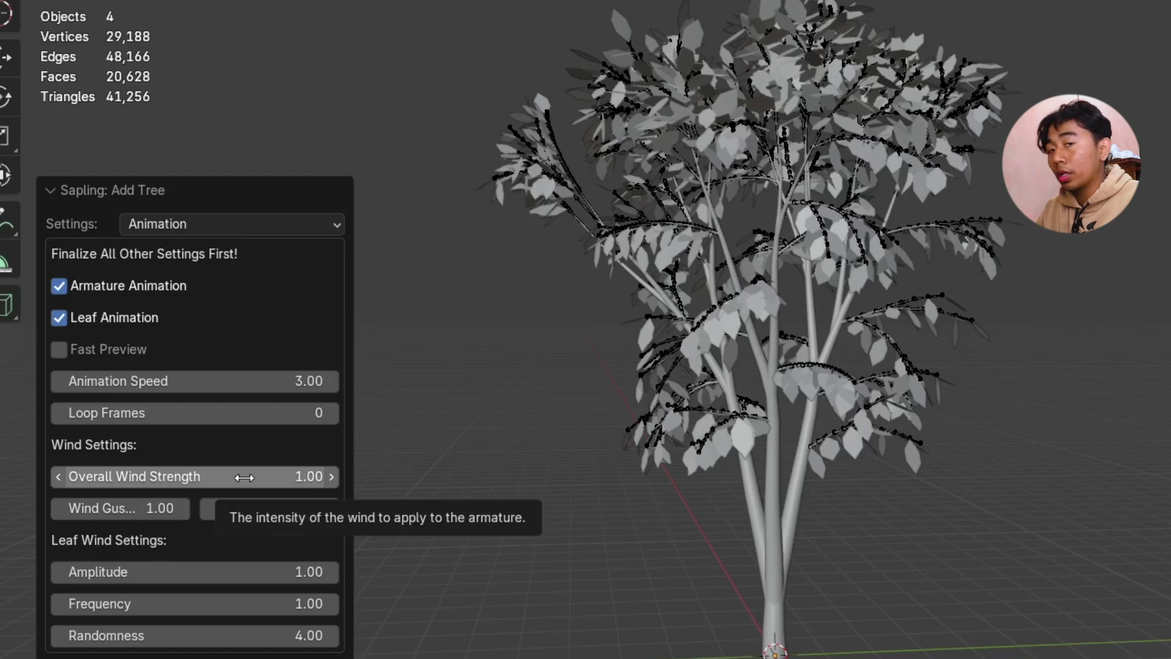
- Set Overall Wind Strength to 3 and watch how the whole tree moves
left_click(247, 477)
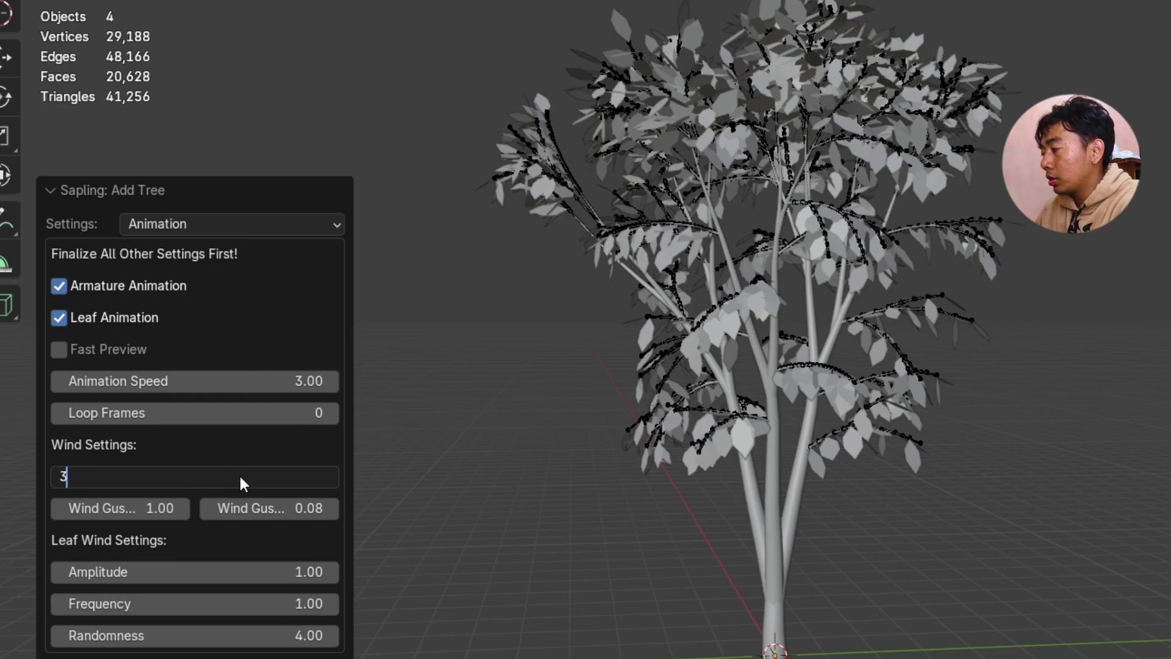
type("3")
key("Return")
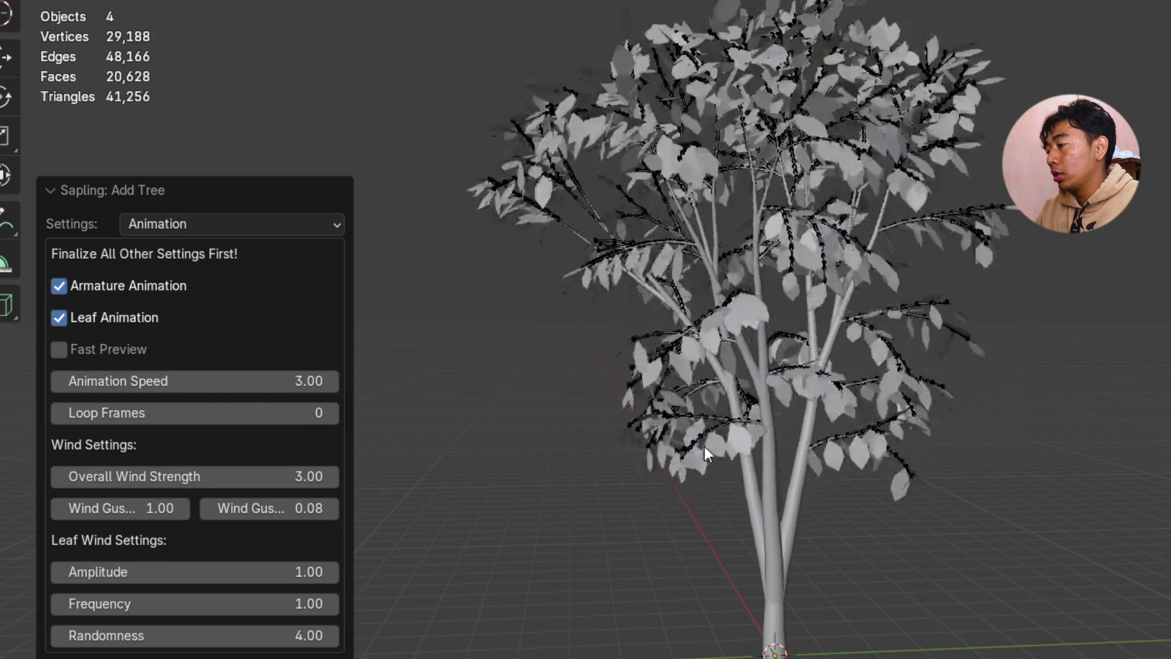
scroll(705, 446, "down", 4)
middle_click_drag(691, 452, 644, 455)
- Set Overall Wind Strength and Animation Speed both back to 1
left_click(318, 482)
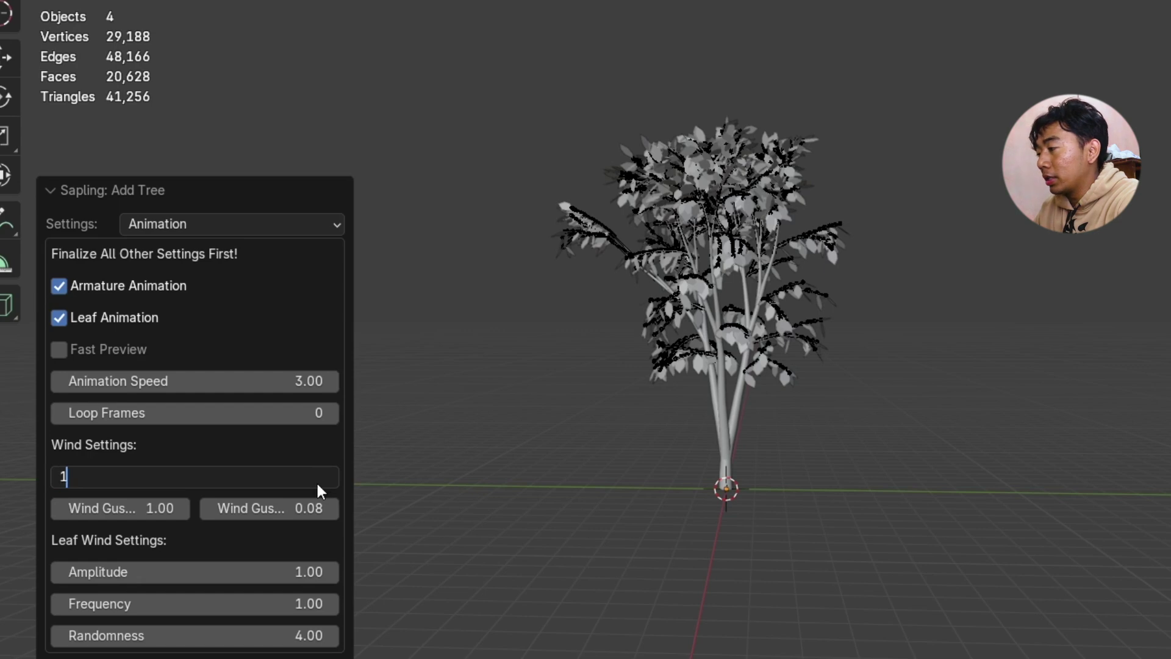
key("Return")
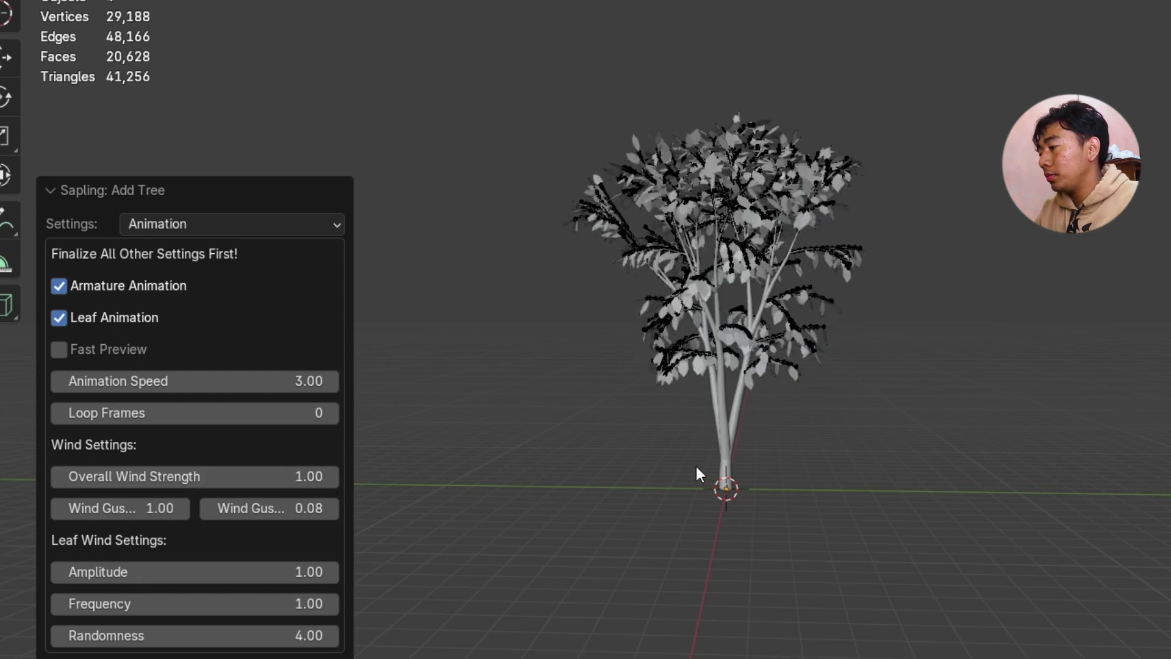
left_click(308, 383)
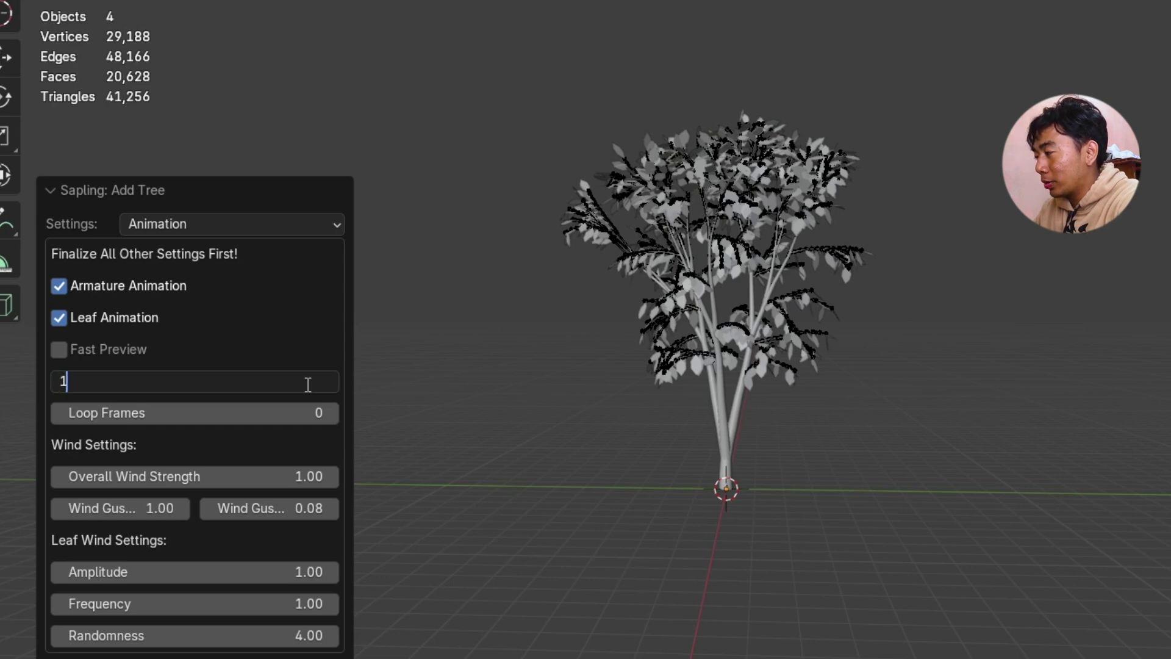
key("Return")
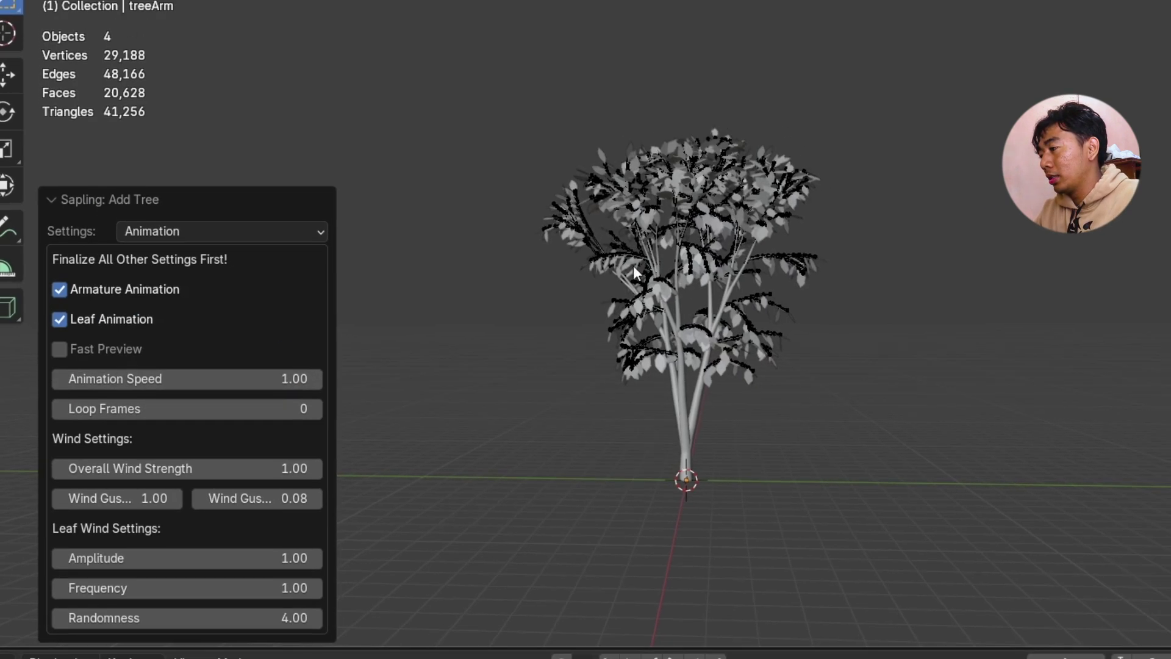
- Examine the tree's wind animation up close and stop playback
scroll(671, 292, "up", 3)
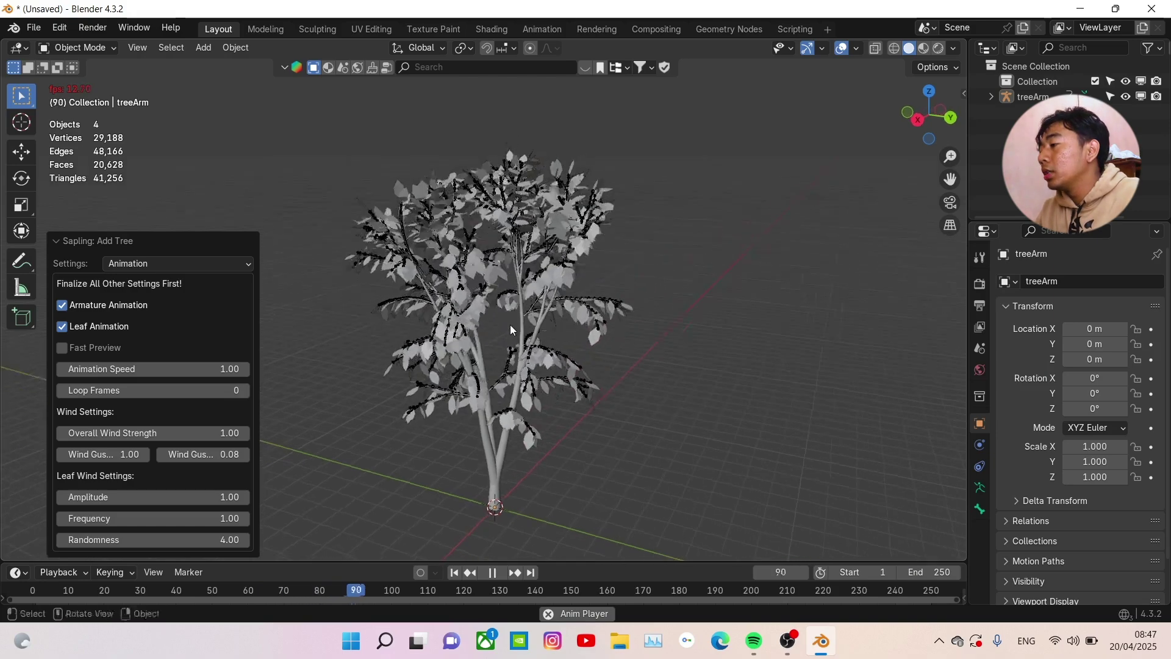
scroll(510, 325, "up", 3)
middle_click_drag(511, 324, 526, 314)
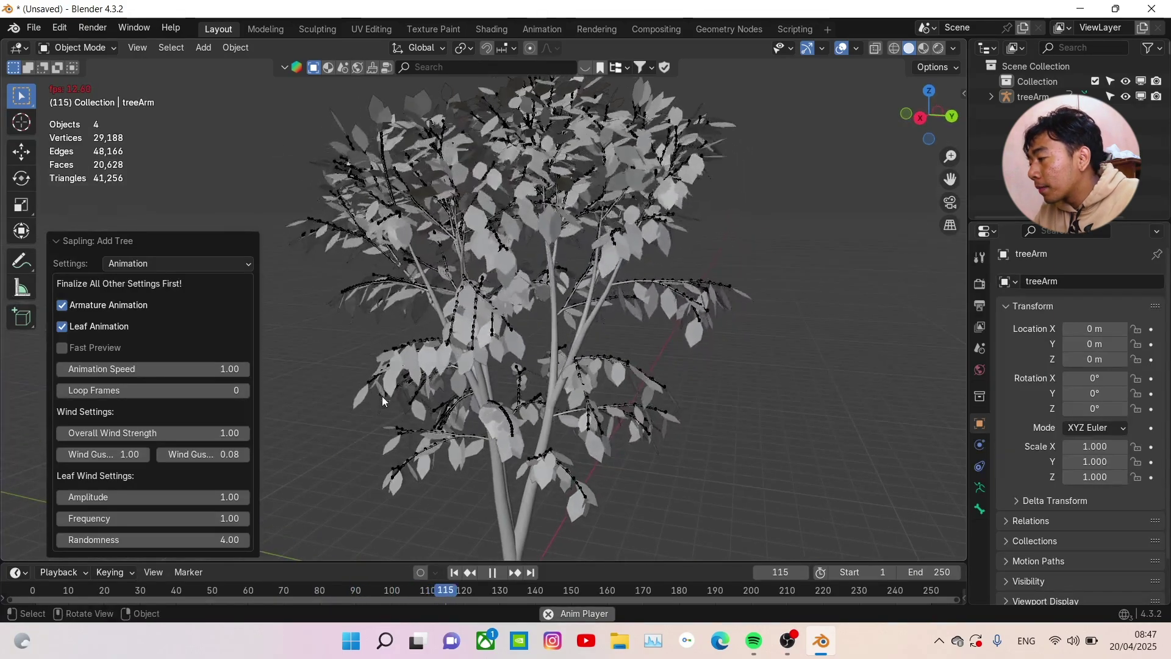
key("space")
middle_click_drag(477, 416, 532, 397)
- Select the tree's branches and reopen the Sapling: Add Tree settings beside the tree
left_click(507, 381)
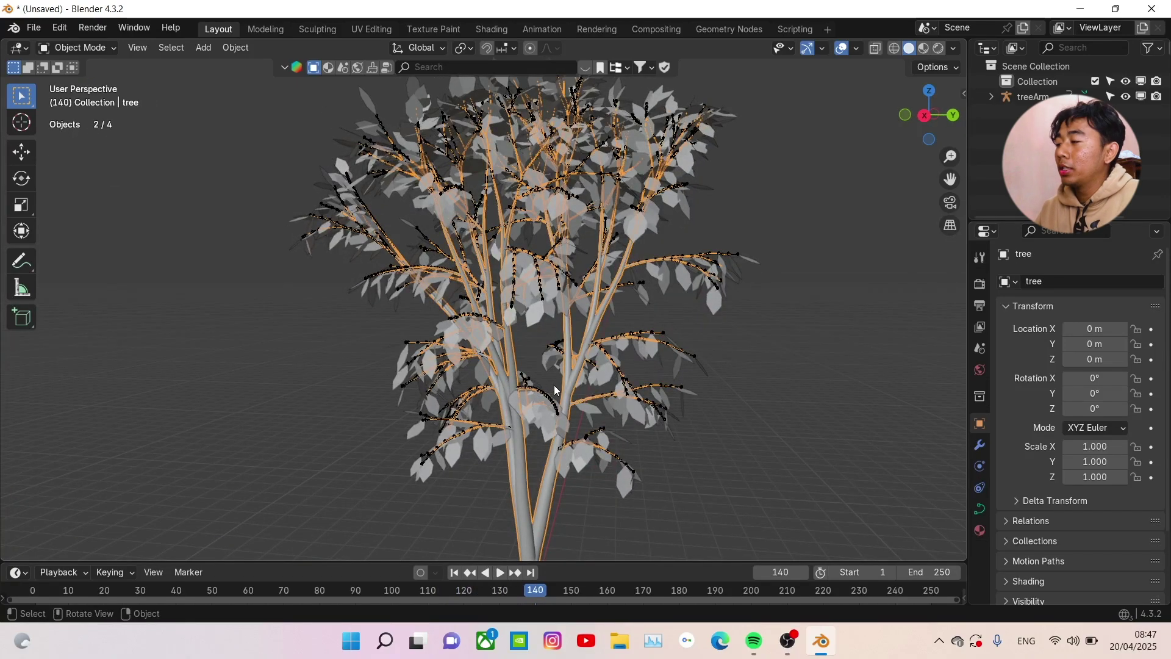
middle_click_drag(667, 420, 693, 425)
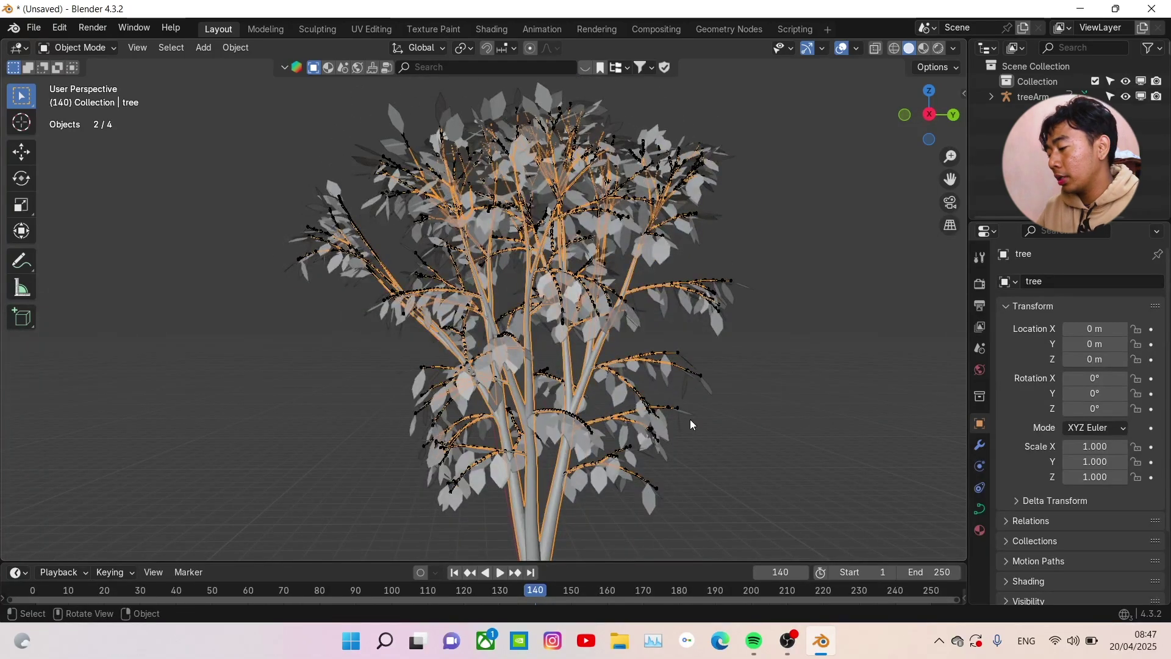
left_click(284, 482)
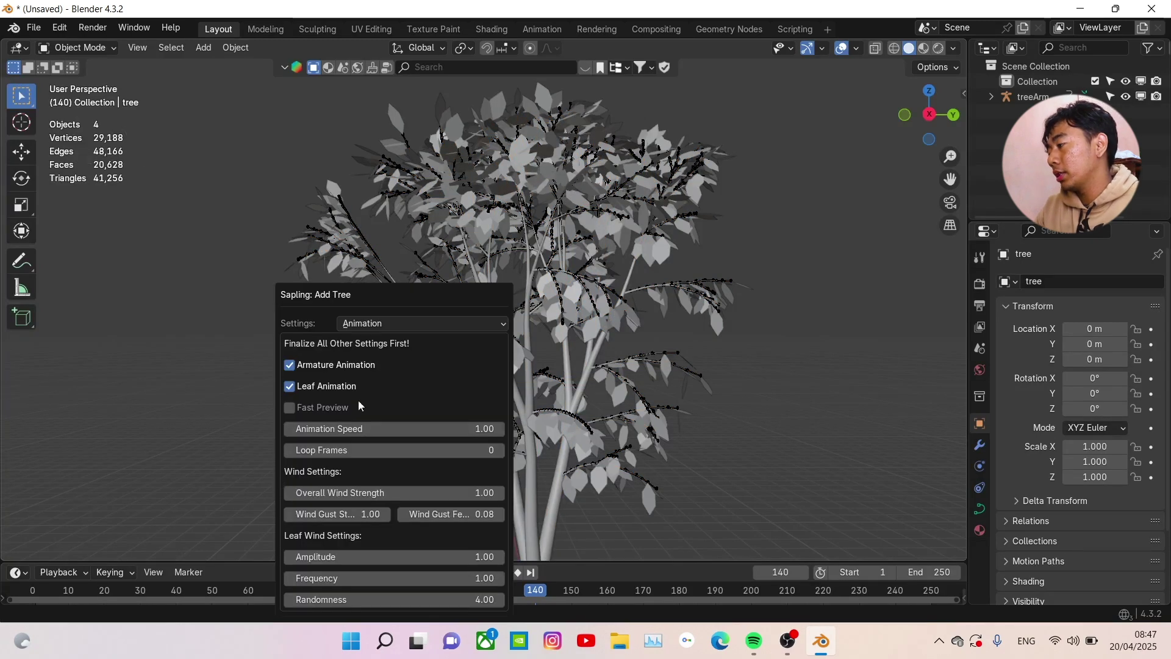
left_click_drag(364, 288, 177, 210)
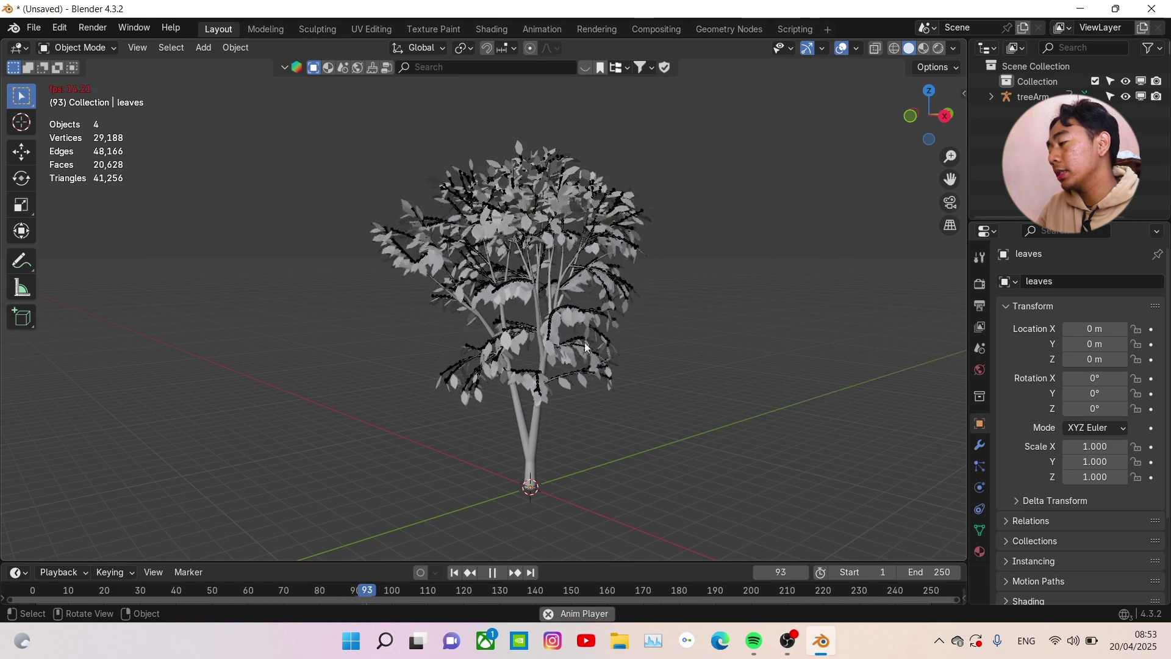
- Stop the animation and hide the treeArm armature in the viewport
key("space")
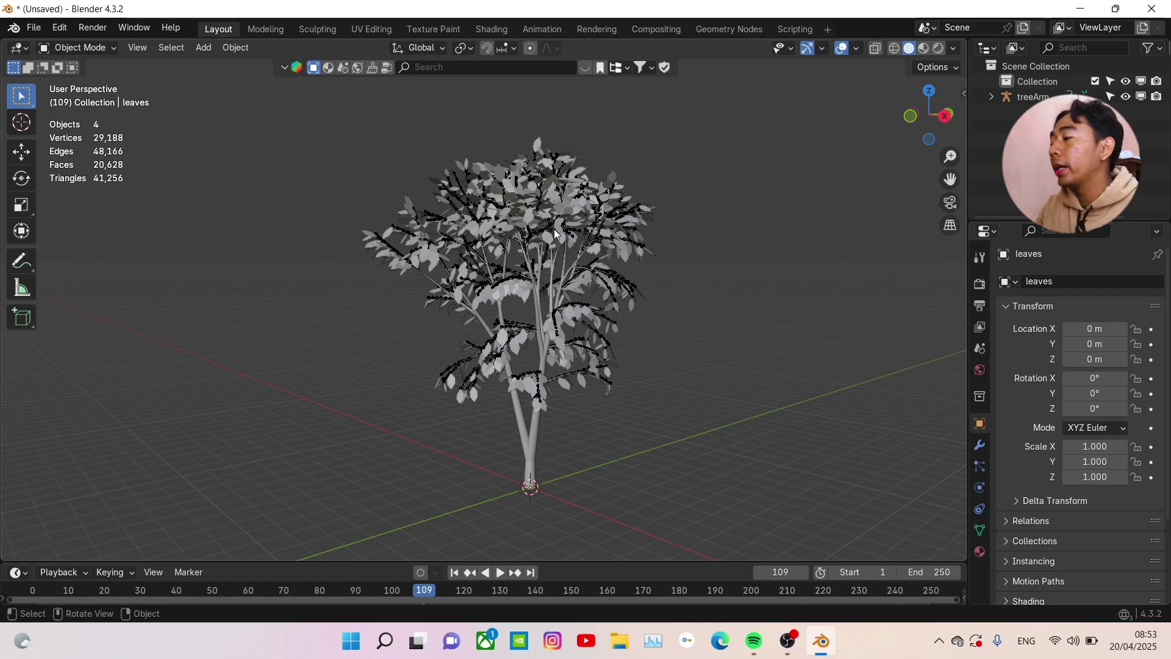
scroll(555, 235, "up", 4)
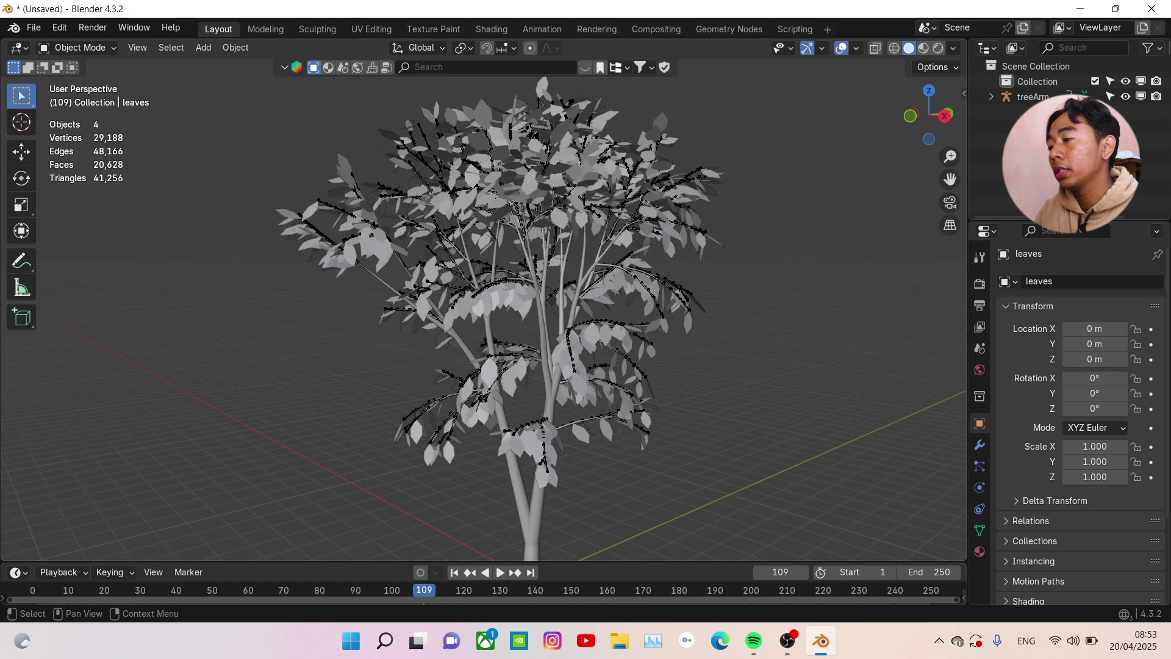
left_click(1127, 98)
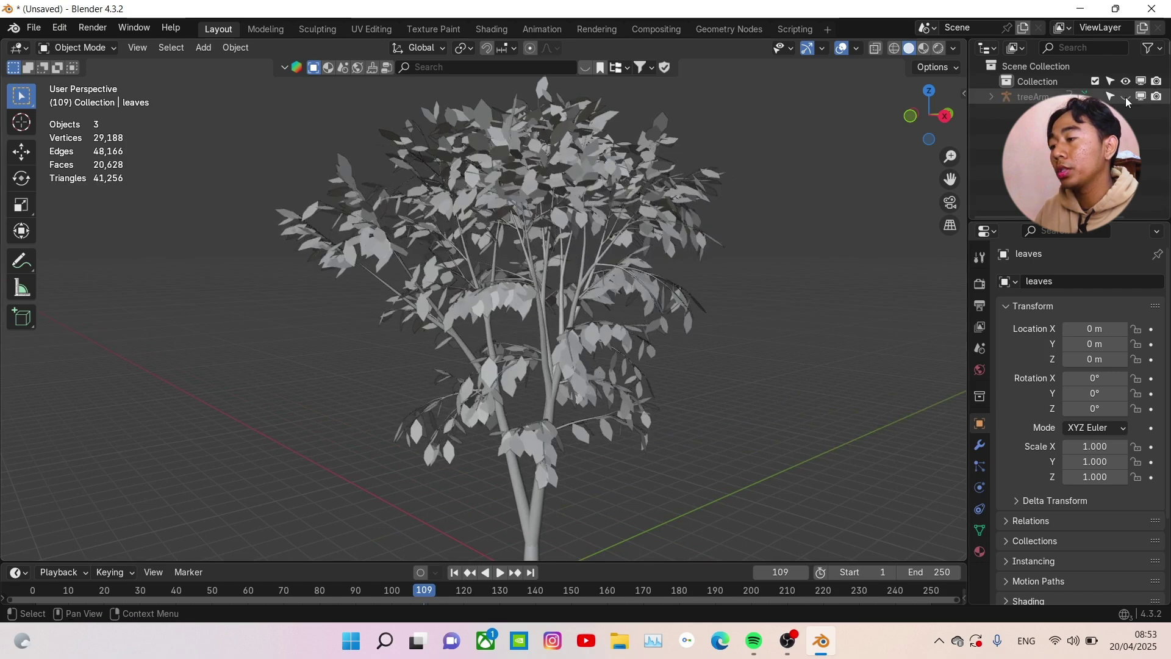
- Select the leaves object on the tree
middle_click_drag(757, 209, 696, 210)
scroll(659, 231, "up", 4)
left_click(638, 199)
scroll(636, 200, "down", 5)
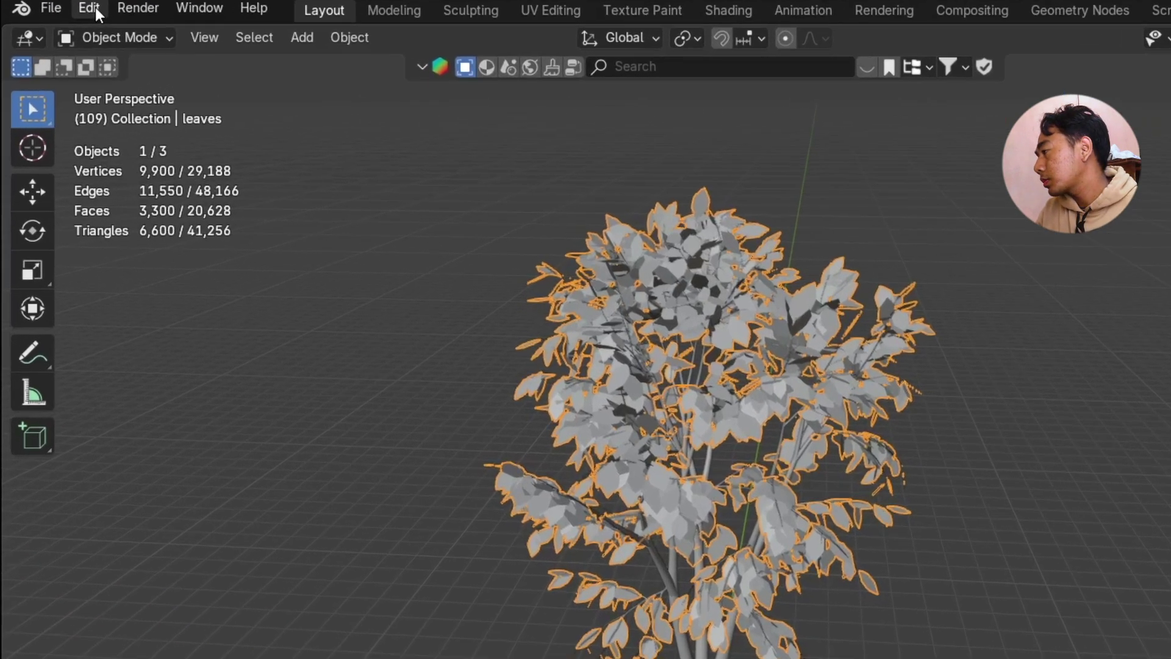
- Find the Node Wrangler add-on in the preferences by searching for "no" and enable it
left_click(64, 29)
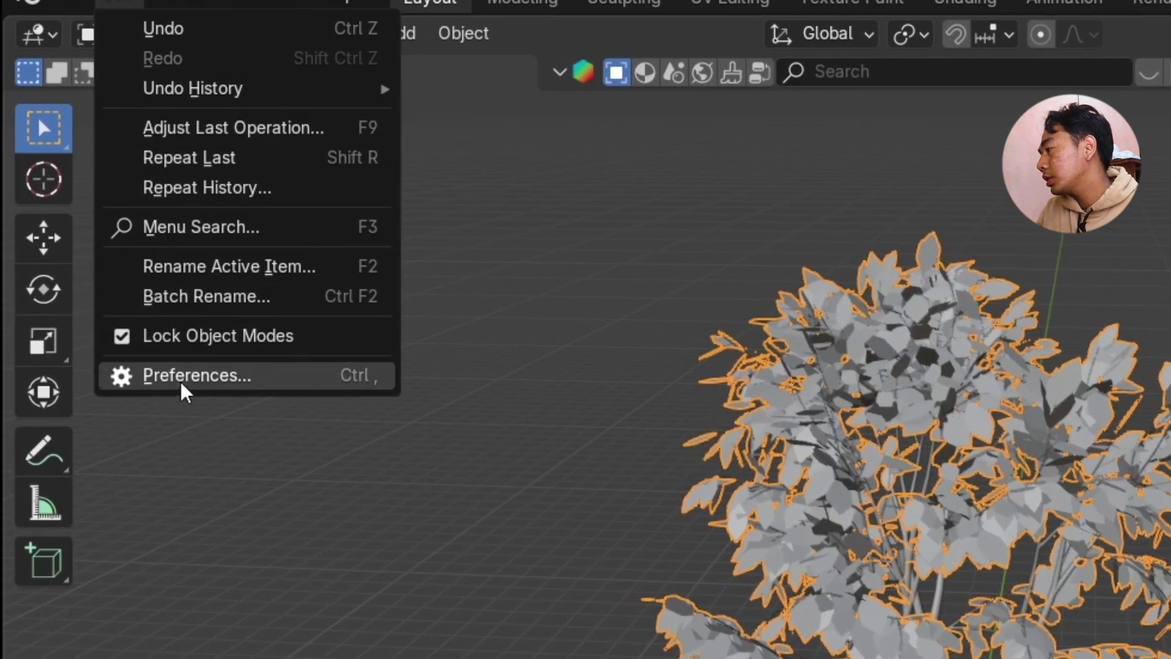
left_click(193, 380)
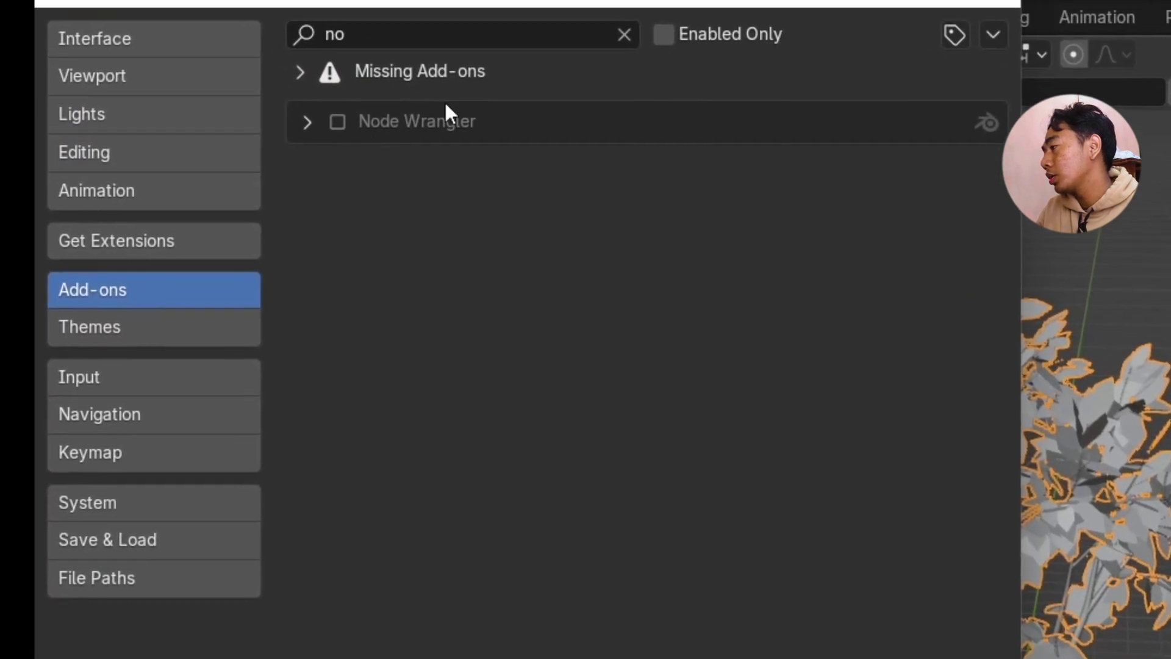
left_click(624, 34)
left_click(531, 46)
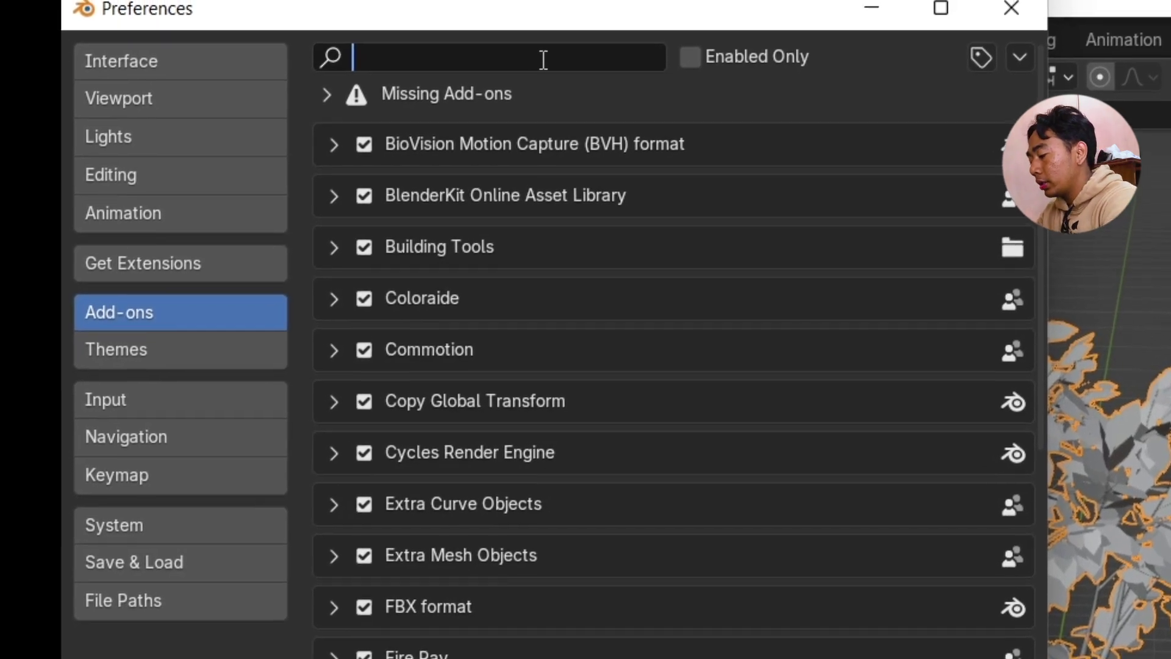
type("n")
key("BackSpace")
type("no")
key("Return")
left_click(329, 157)
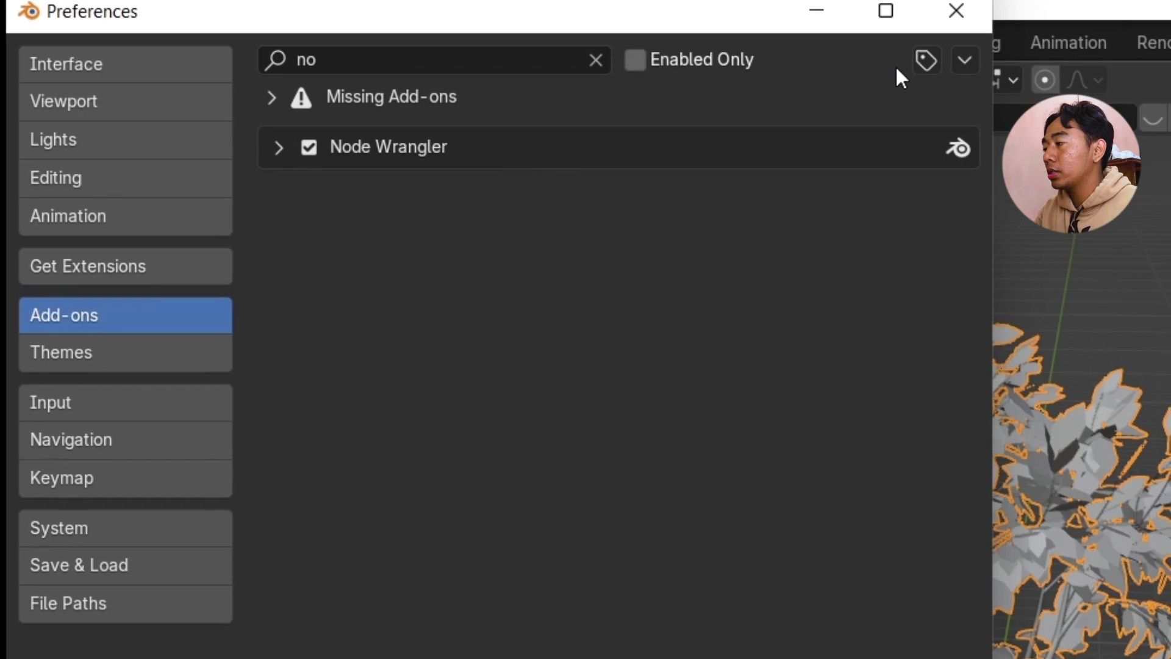
- Close the preferences and create a new material for the leaves in the Shading workspace
left_click(958, 11)
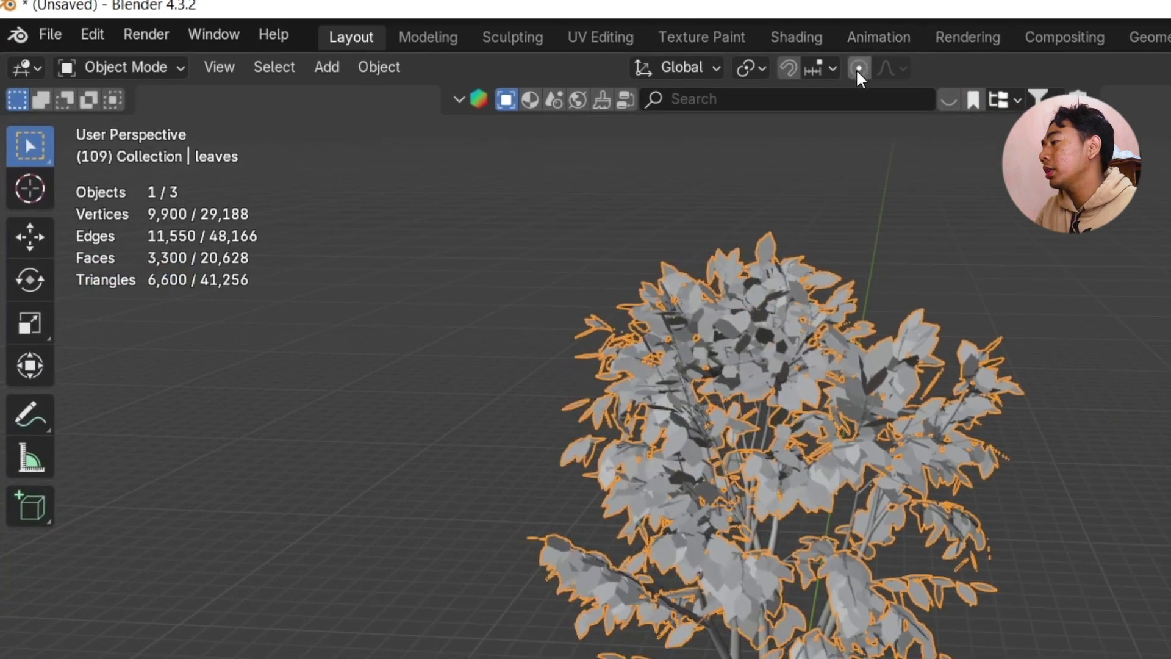
left_click(801, 37)
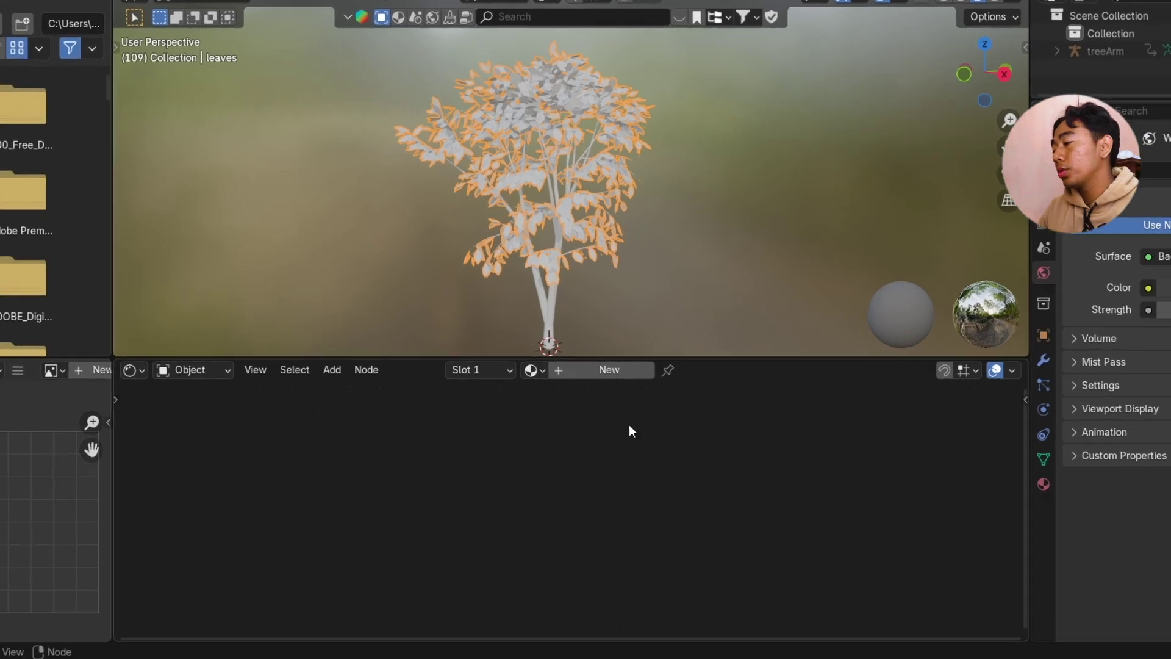
left_click(593, 370)
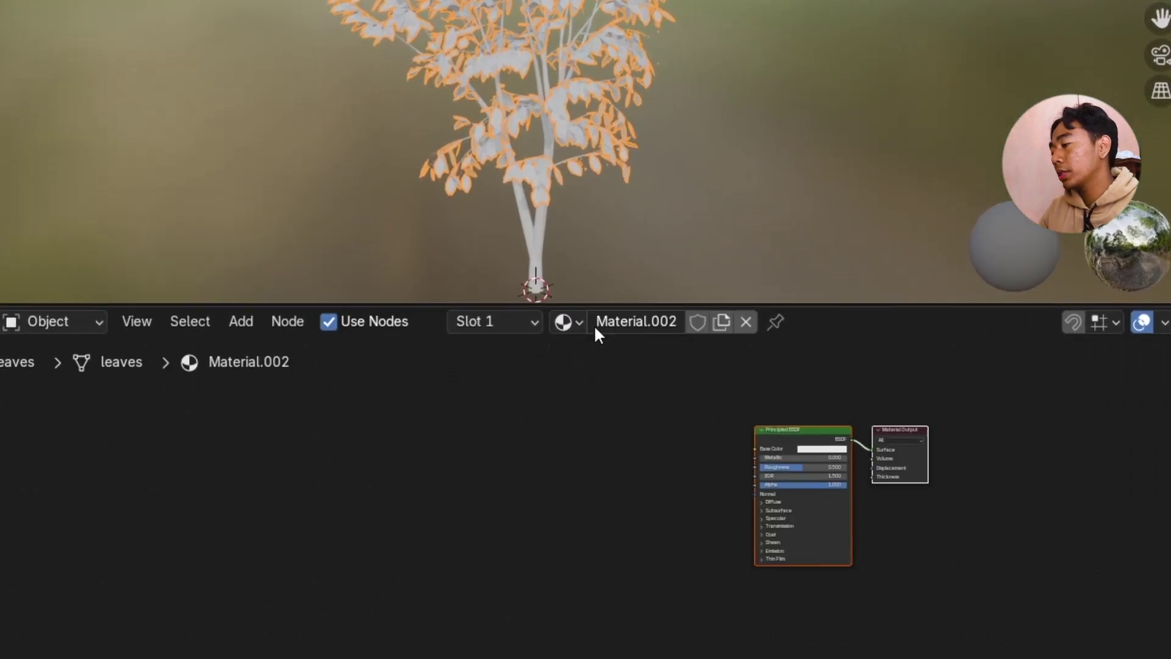
- Add a Texture Coordinate, Mapping and Image Texture node setup to the leaf material's Principled BSDF with Node Wrangler
scroll(693, 505, "up", 2)
middle_click_drag(693, 504, 529, 523)
scroll(570, 506, "up", 1)
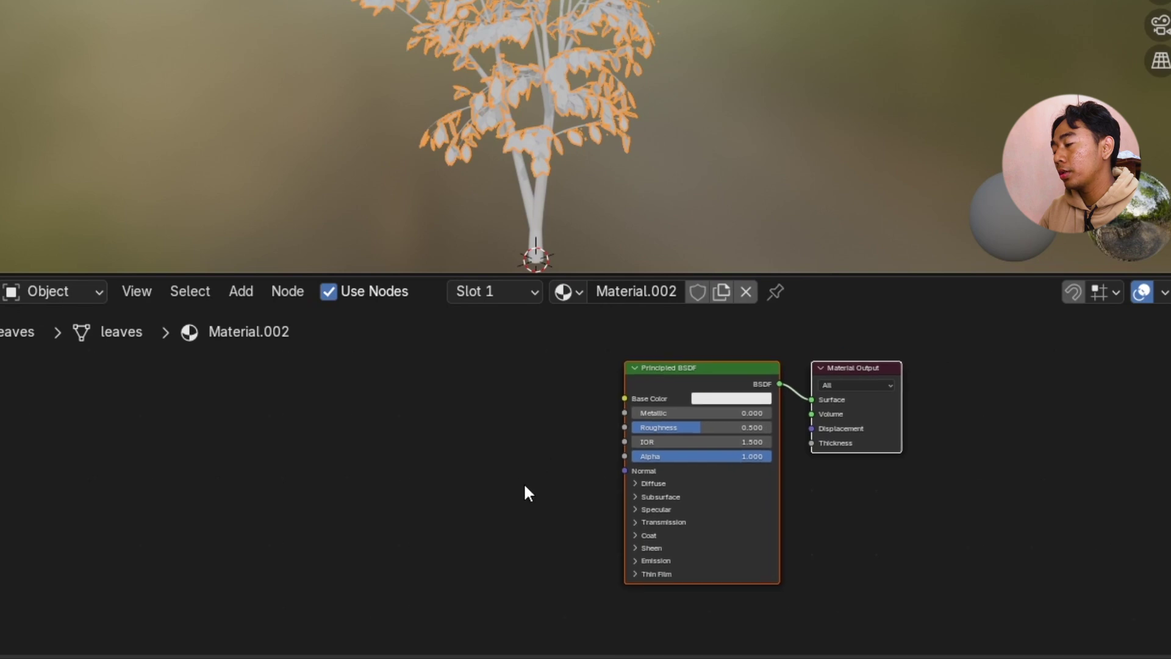
scroll(528, 492, "up", 1)
left_click(717, 355)
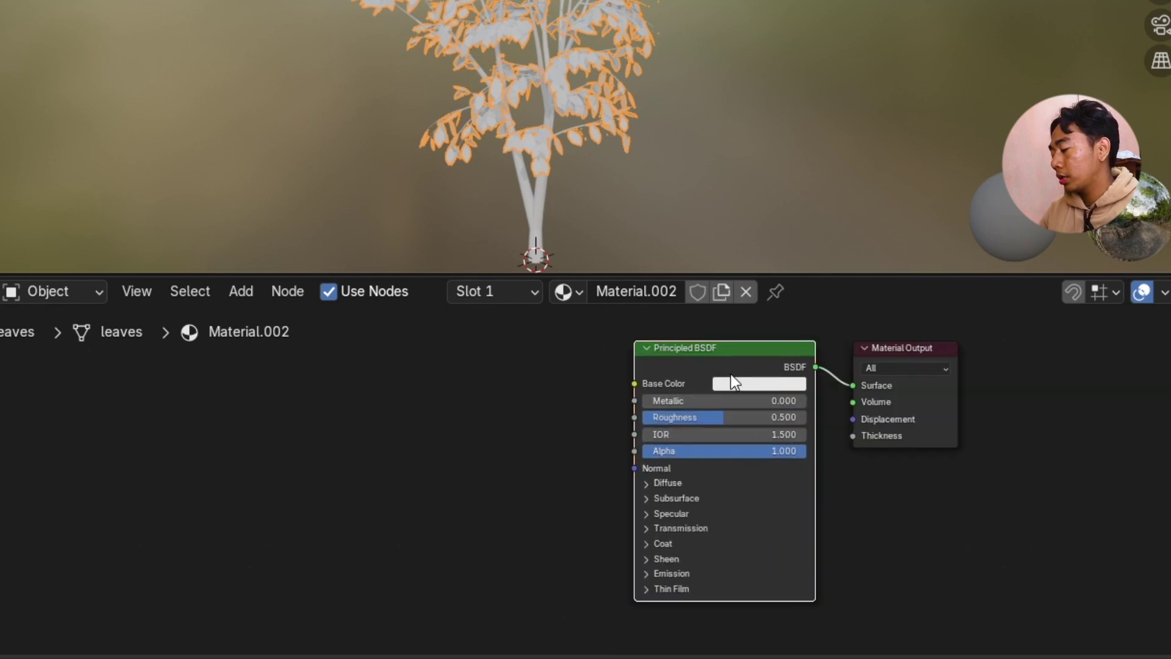
key("ctrl+t")
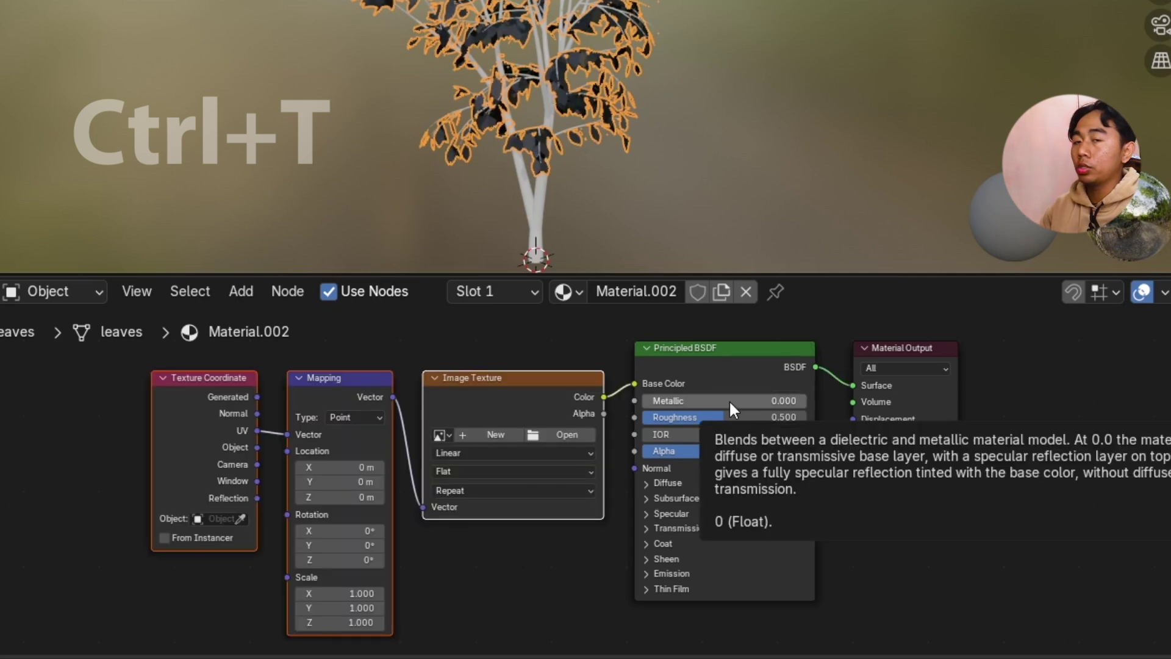
- Load favpng_world-of-tanks-texture-mapping-3d-computer-graphics-leaflet.png from the Downloads folder into the Image Texture node
middle_click_drag(597, 542, 643, 546)
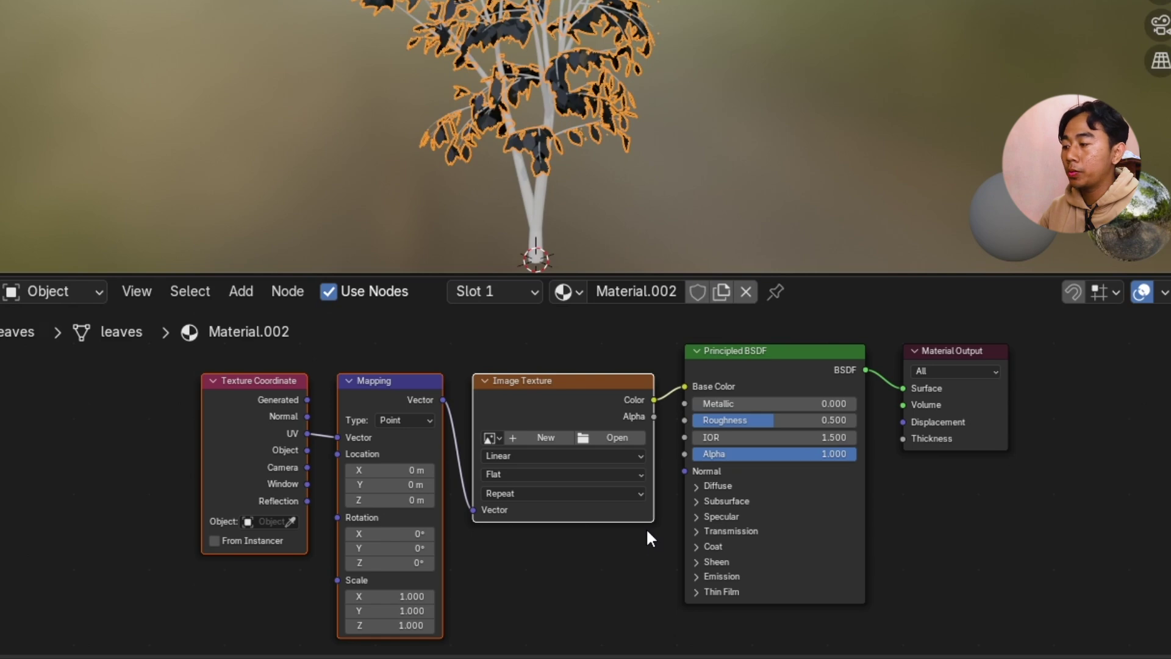
left_click(618, 437)
left_click(68, 102)
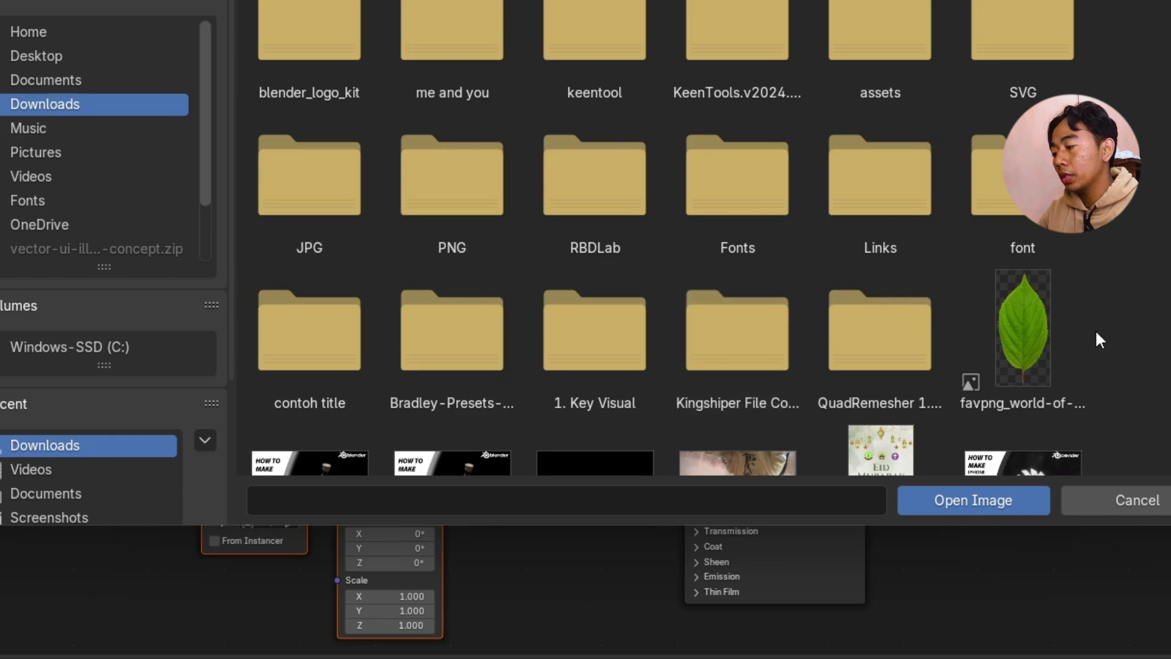
left_click(1050, 326)
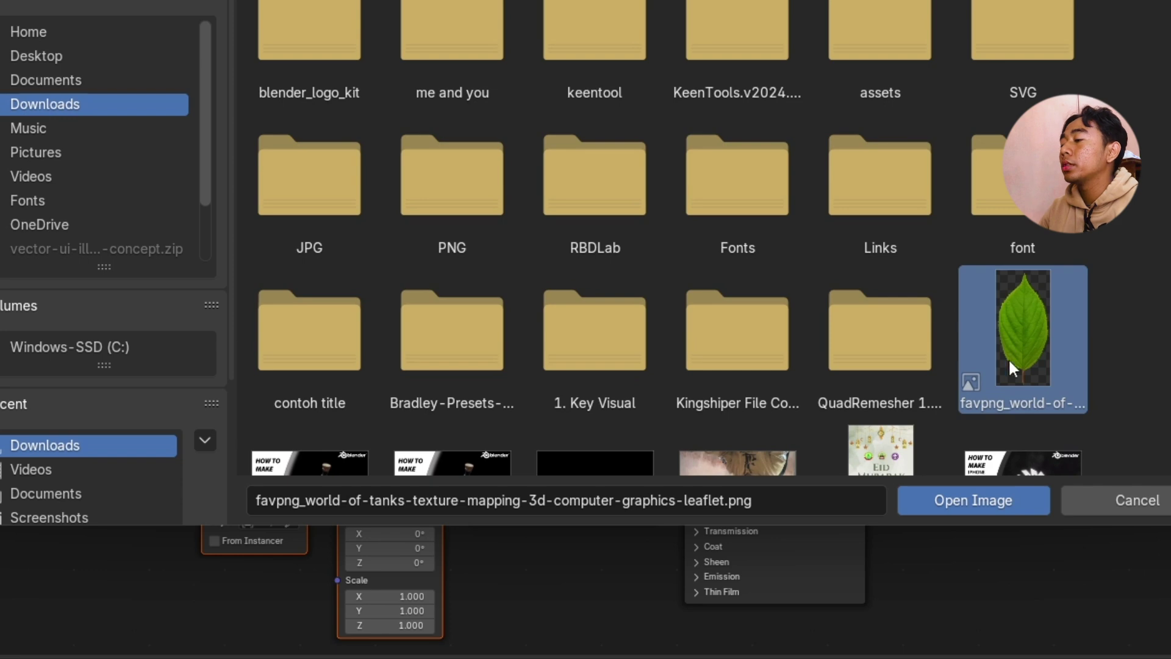
left_click(971, 498)
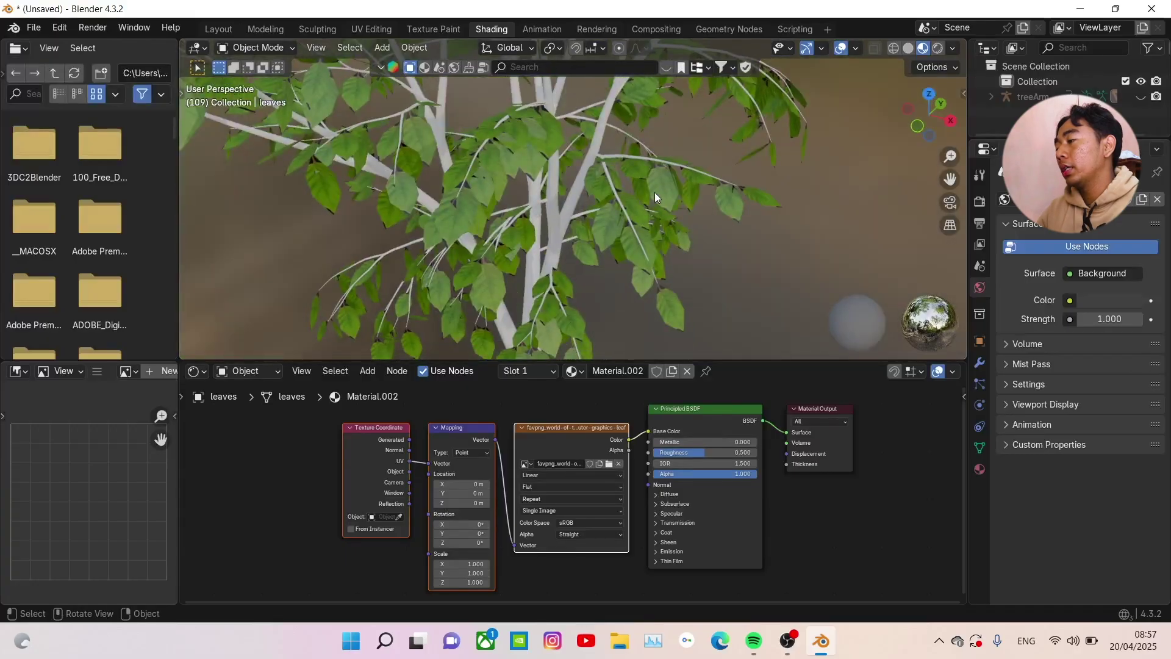
- Connect the leaf image texture's Alpha output to the Alpha input of the Principled BSDF
scroll(658, 195, "up", 5)
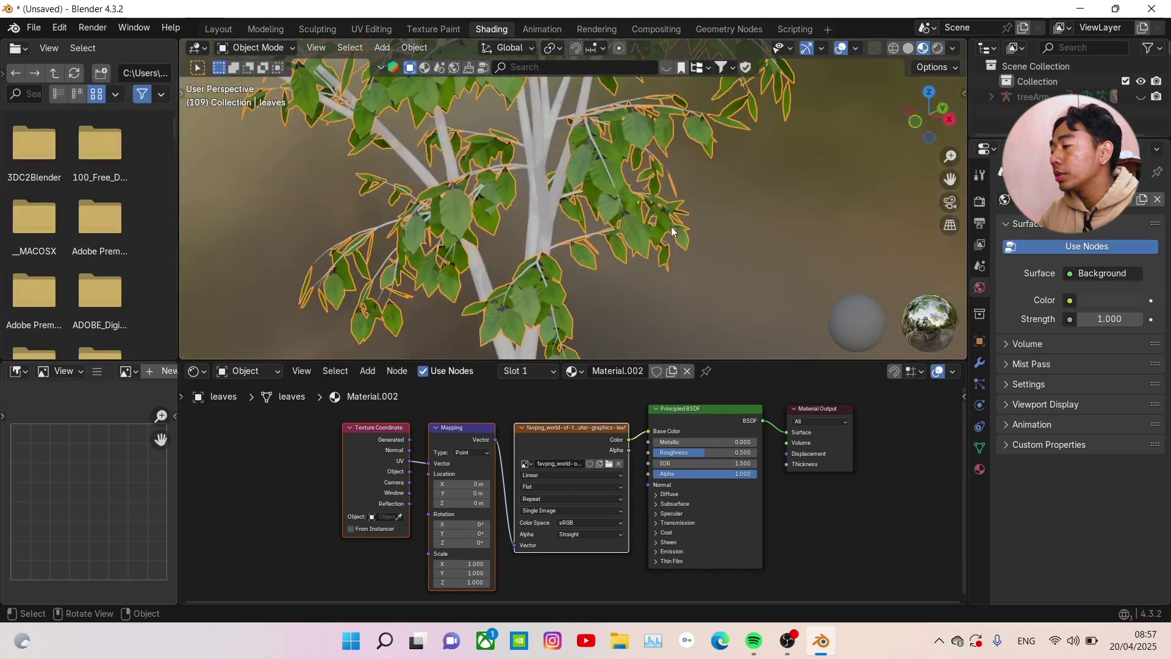
middle_click_drag(663, 267, 725, 240, "shift")
scroll(645, 511, "up", 2)
scroll(636, 264, "up", 5)
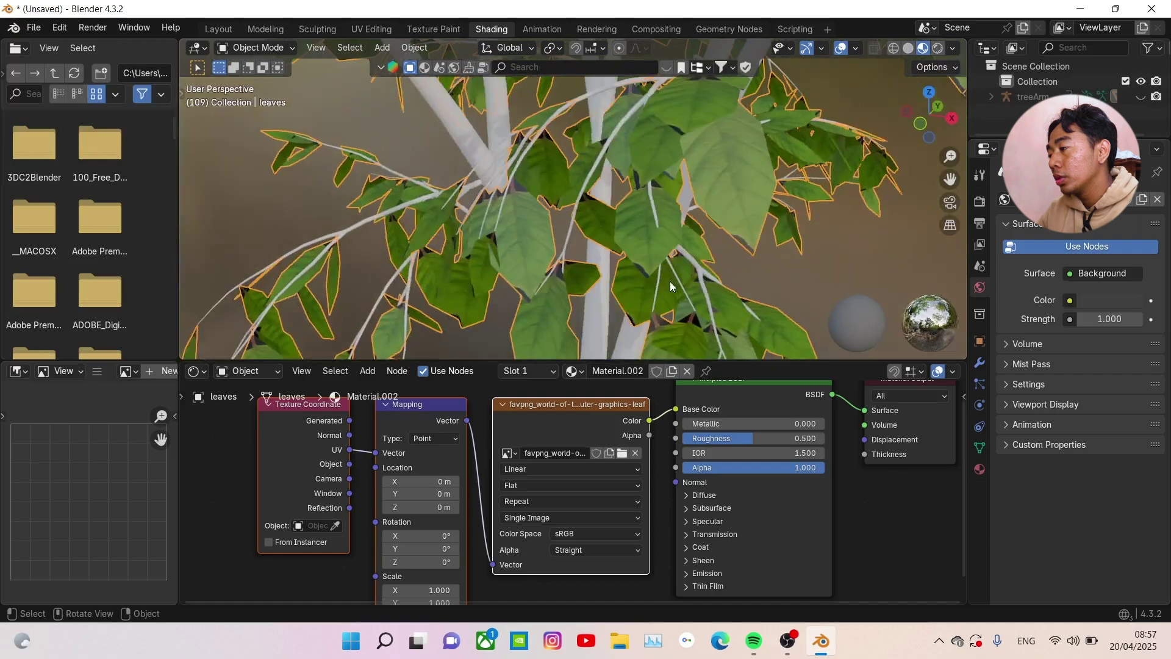
scroll(670, 282, "down", 3)
scroll(664, 251, "up", 6)
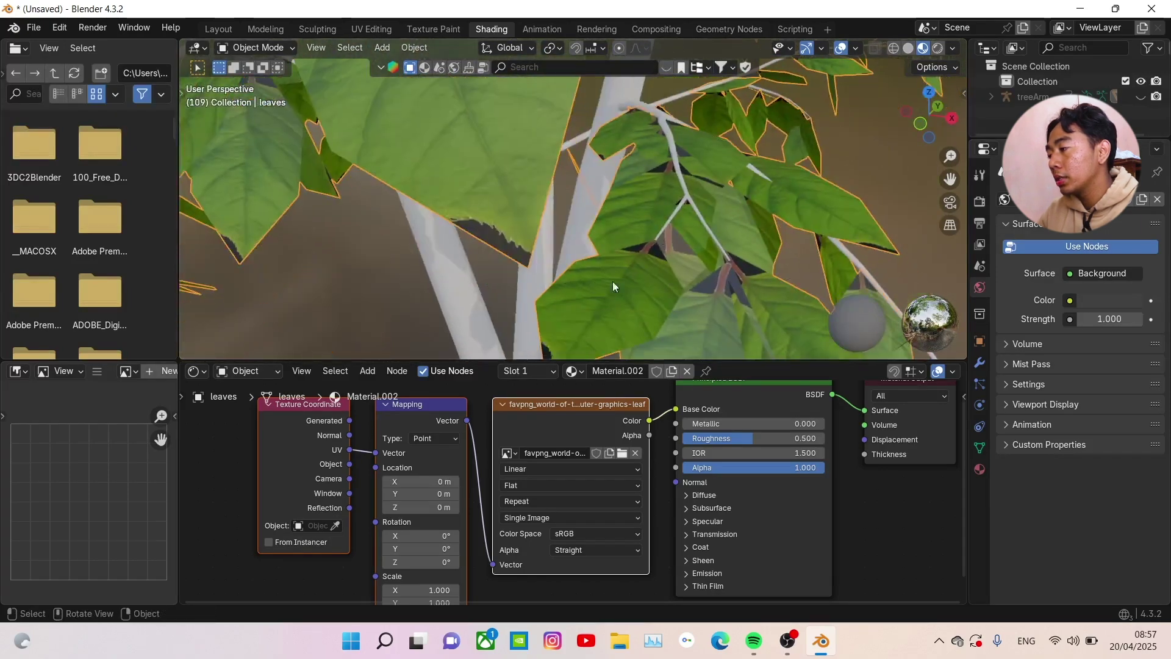
middle_click_drag(590, 438, 489, 459)
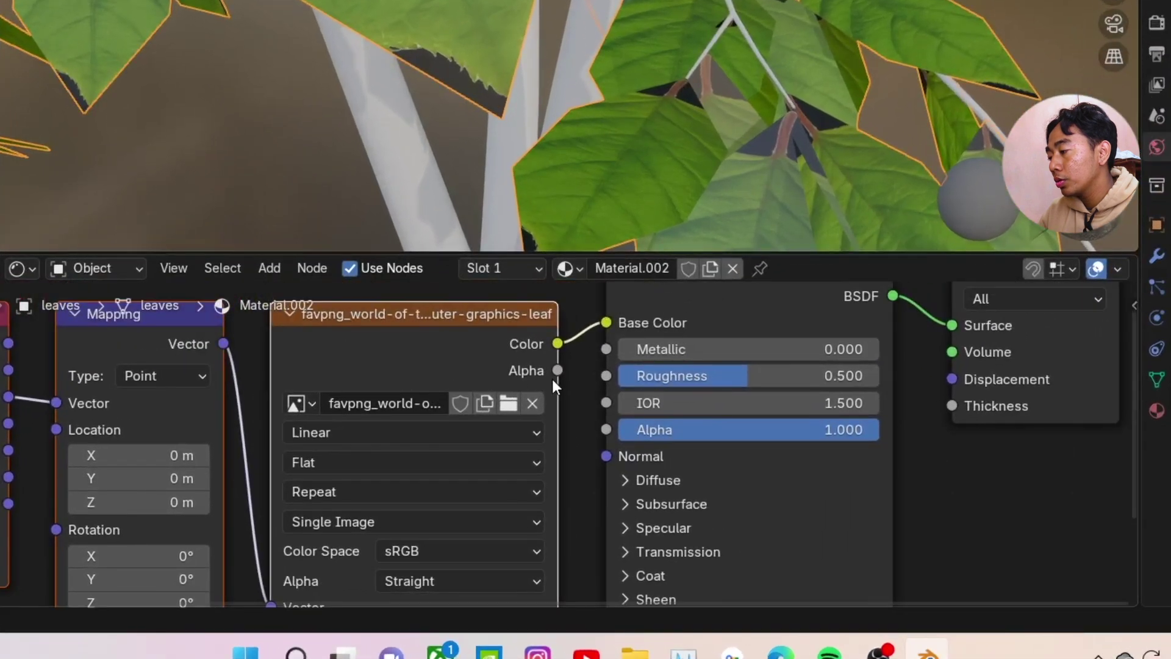
middle_click_drag(553, 381, 508, 429)
left_click_drag(507, 416, 555, 481)
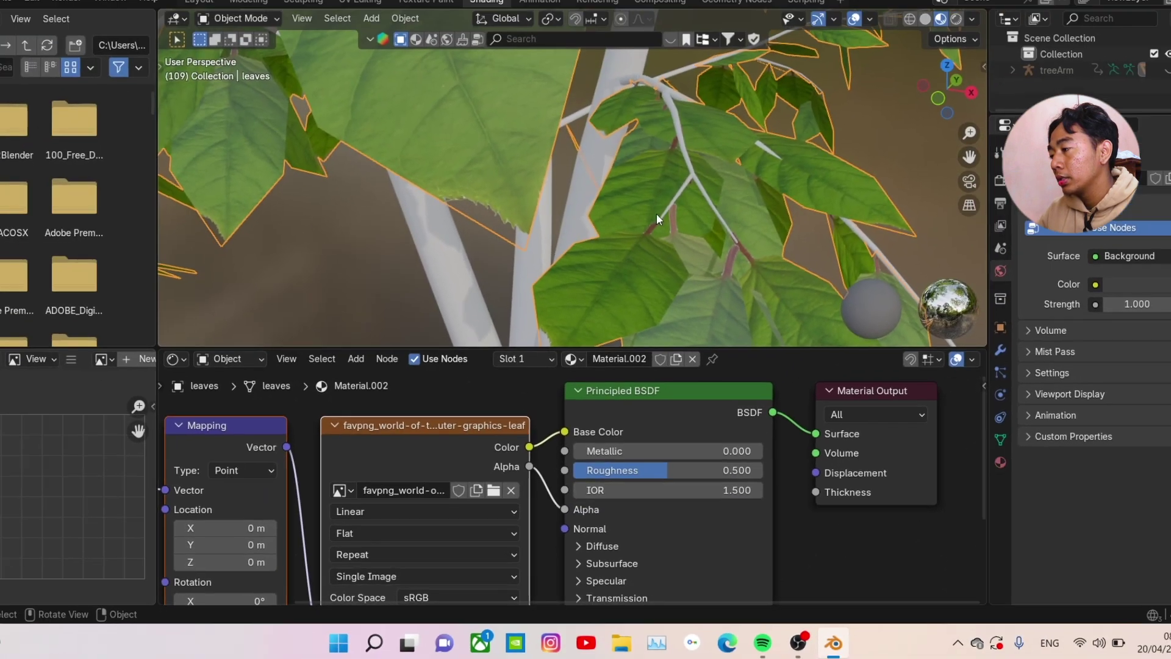
- Open the leaves in the UV Editing workspace and set its 3D view to Material Preview shading
middle_click_drag(656, 214, 632, 255)
scroll(631, 255, "up", 2)
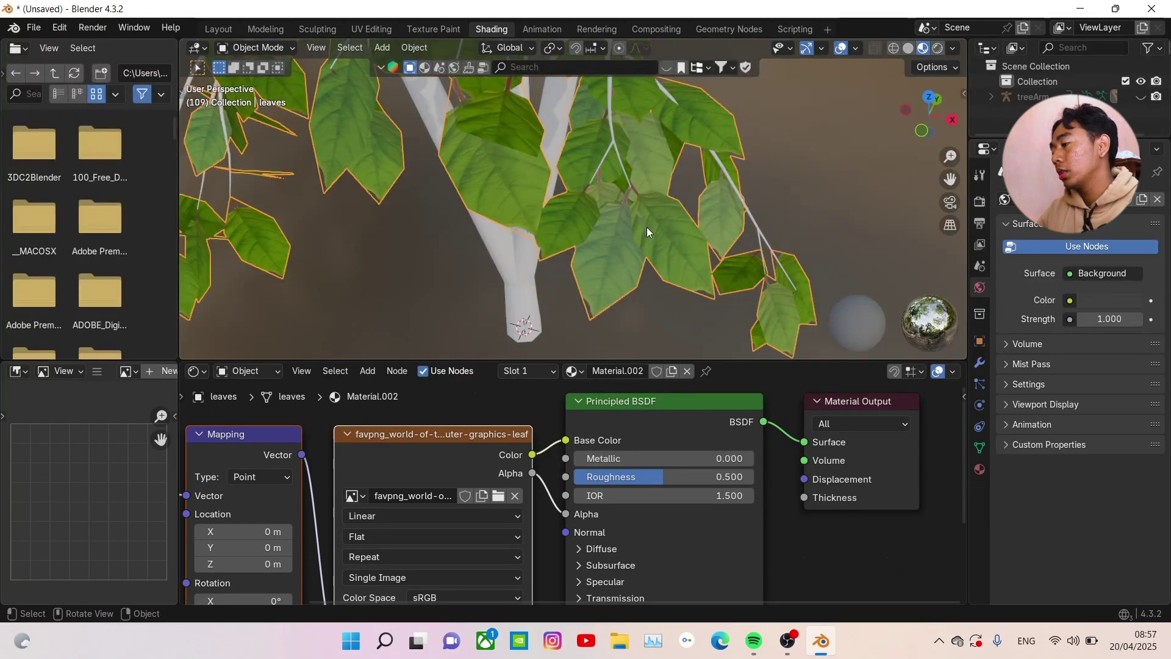
middle_click_drag(647, 228, 658, 228)
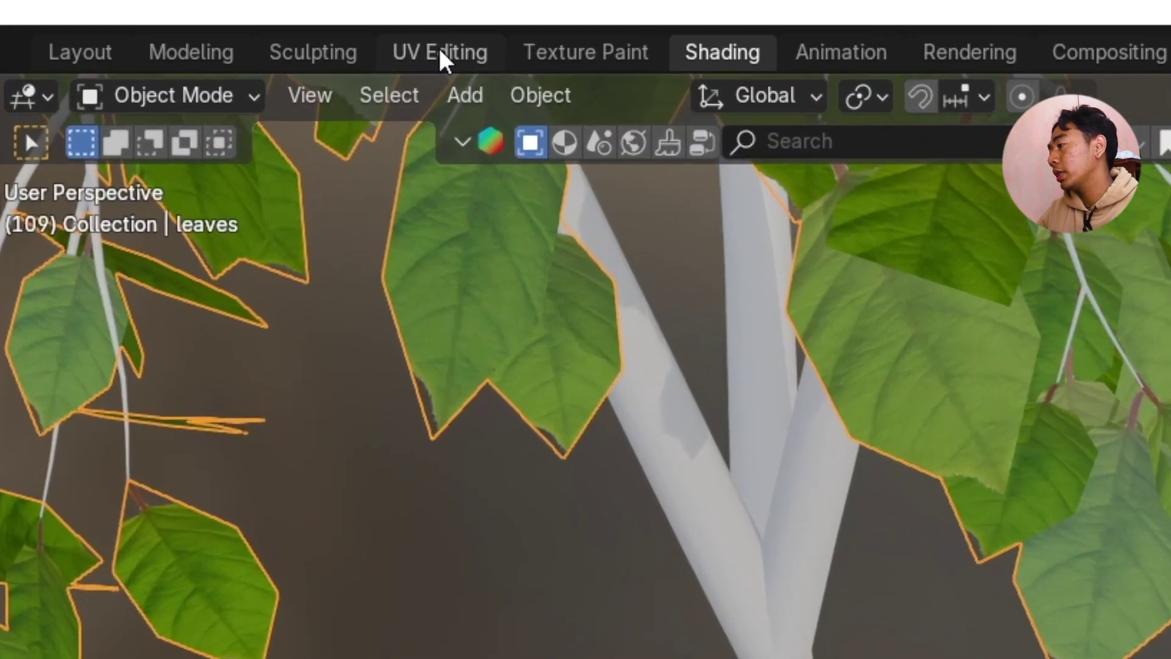
left_click(441, 51)
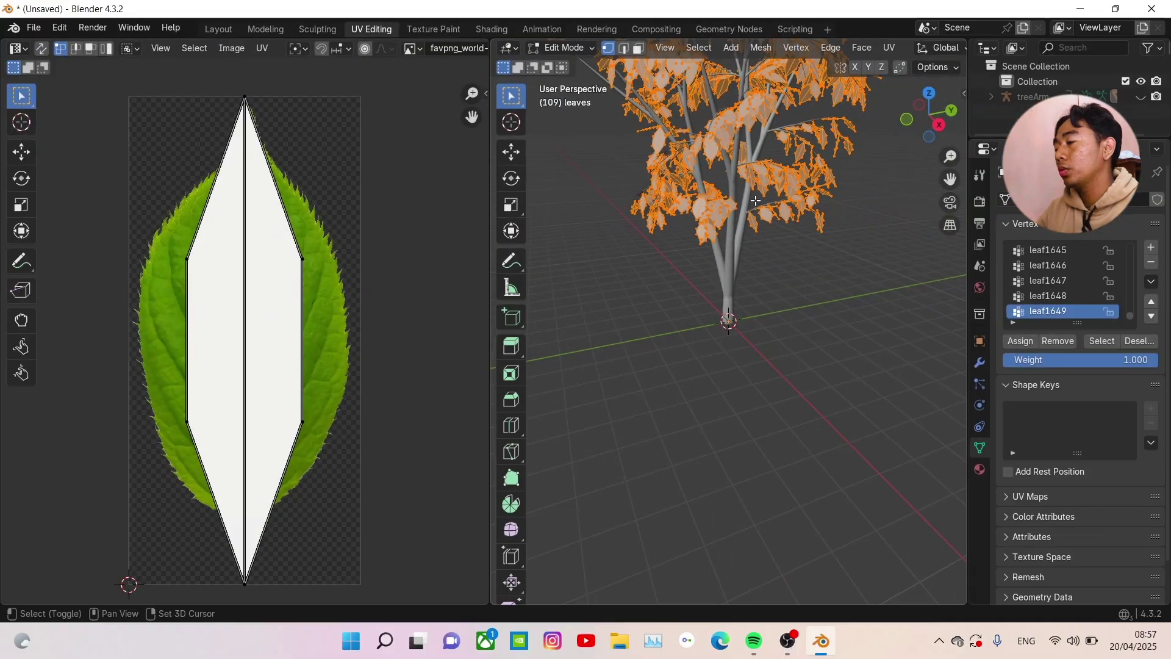
scroll(774, 297, "up", 8)
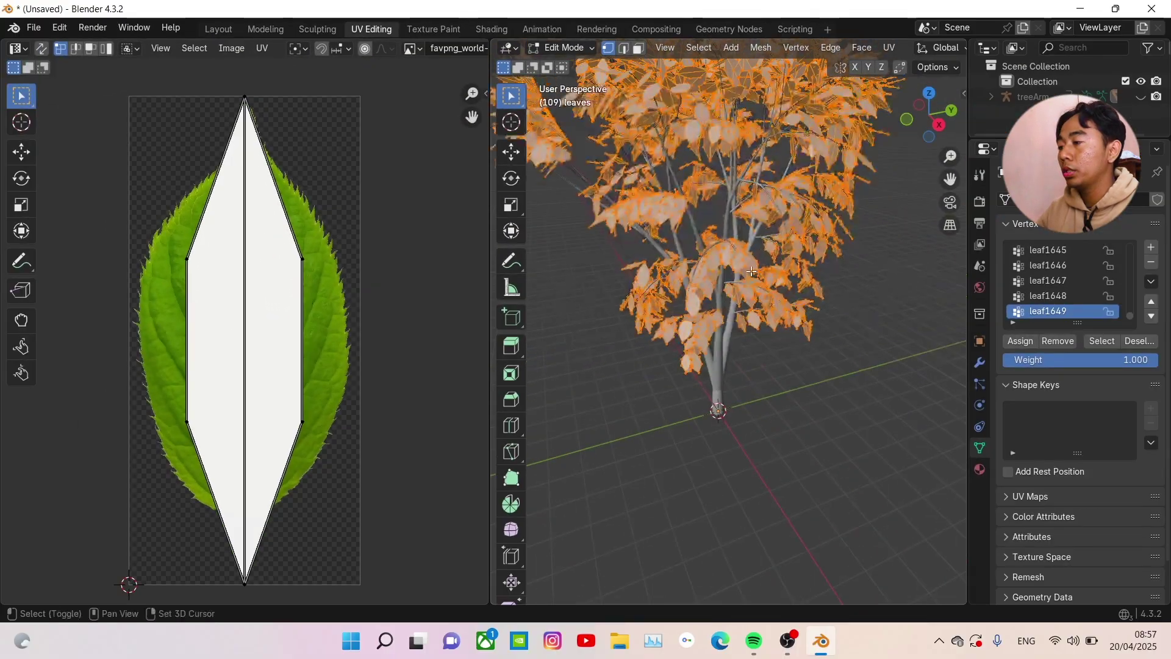
middle_click_drag(774, 297, 774, 275)
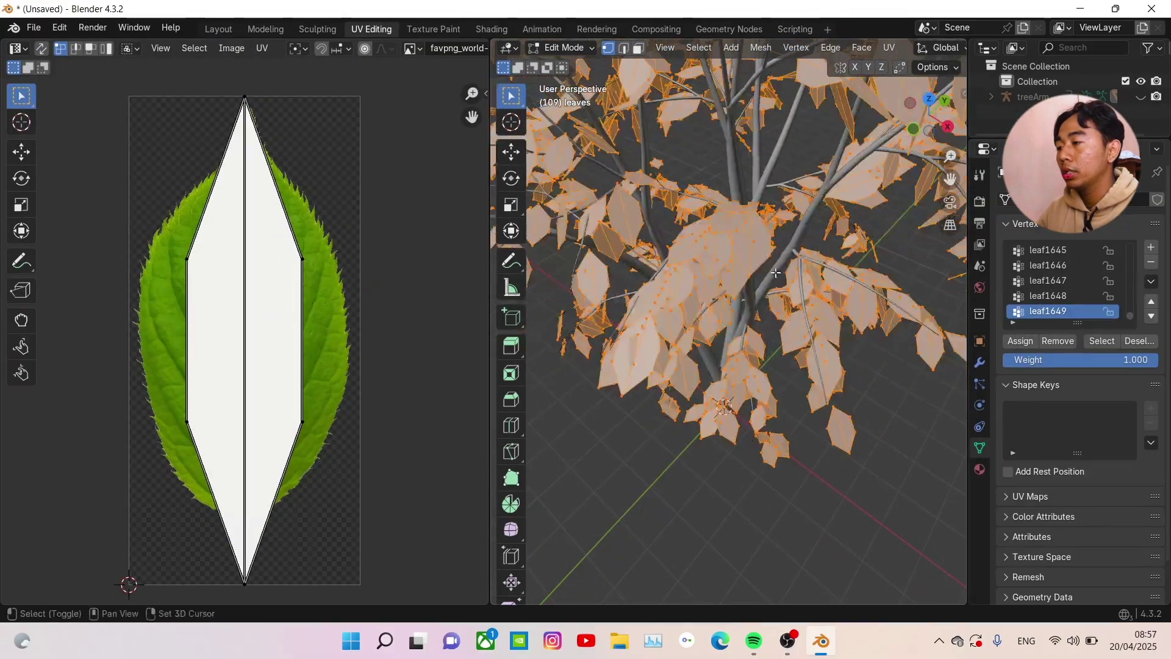
scroll(860, 52, "down", 10)
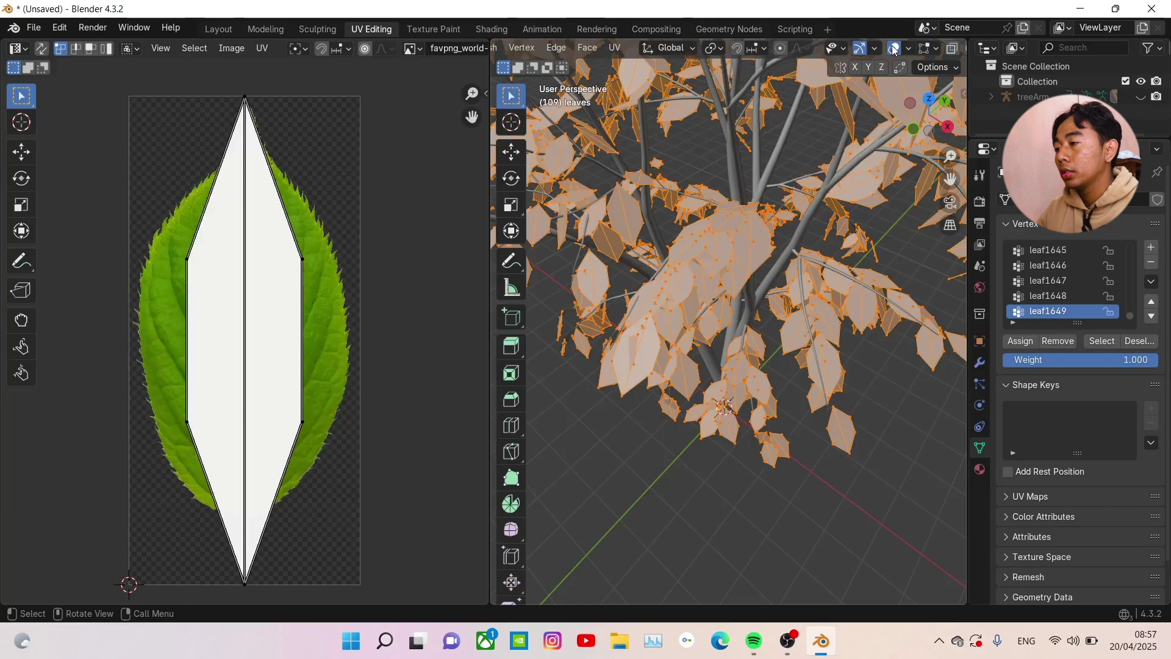
scroll(930, 52, "down", 3)
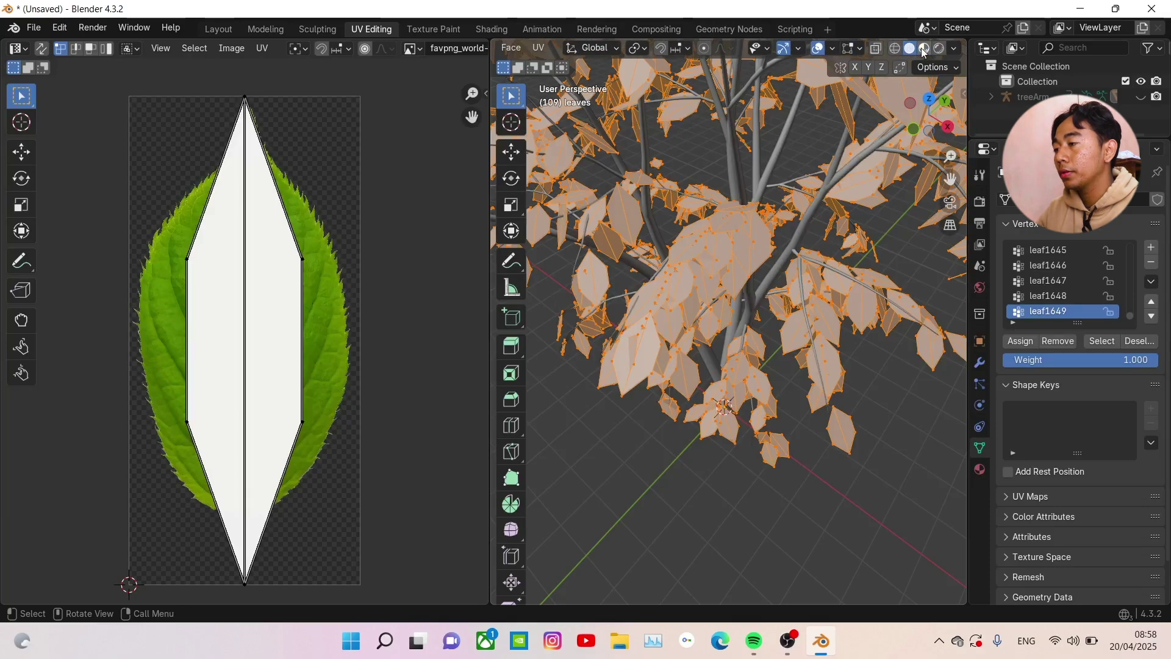
left_click(924, 50)
middle_click_drag(738, 210, 813, 171)
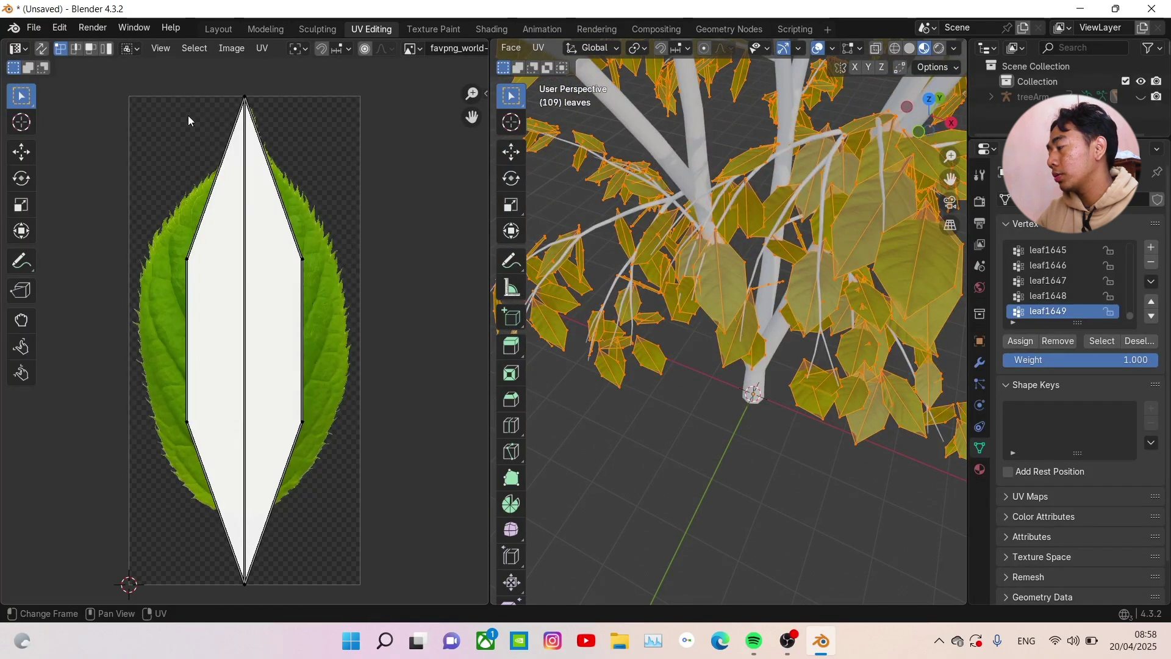
- Select all the leaf UVs and widen them along X by about 1.97 to span the leaf image
key("a")
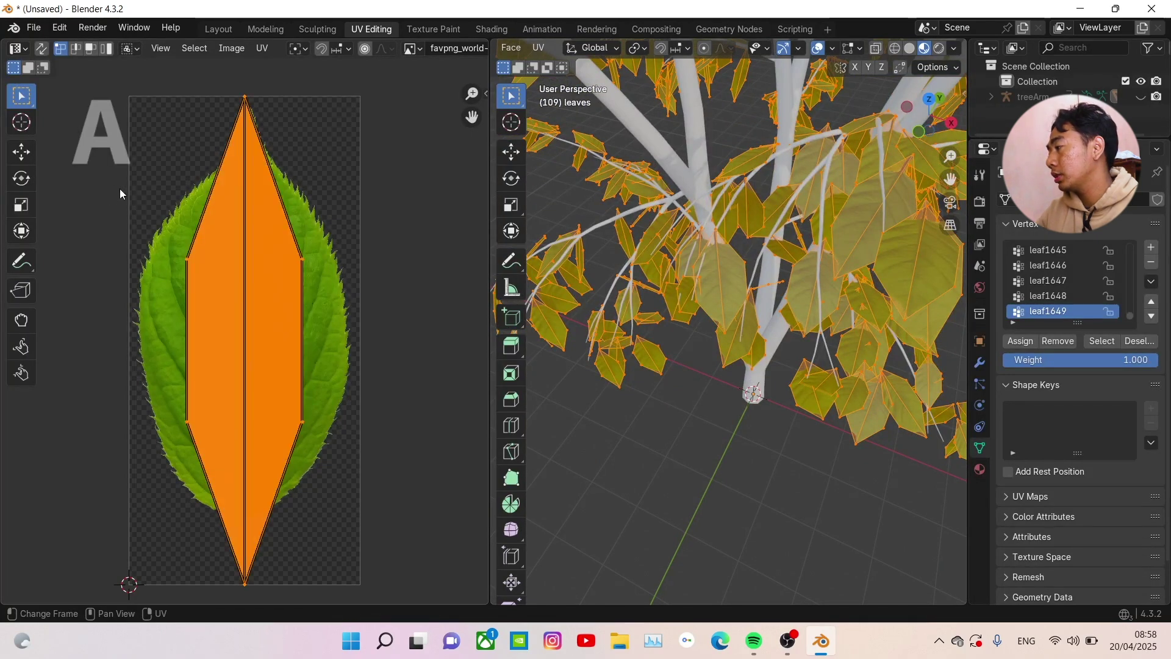
left_click(22, 206)
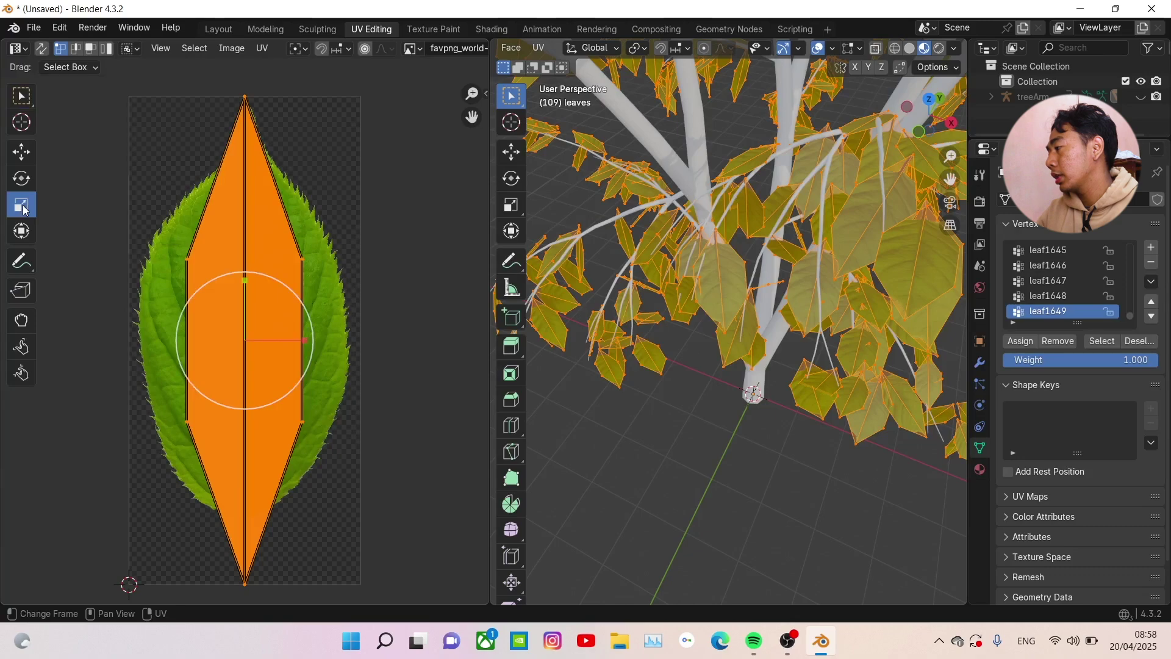
middle_click_drag(577, 289, 466, 309)
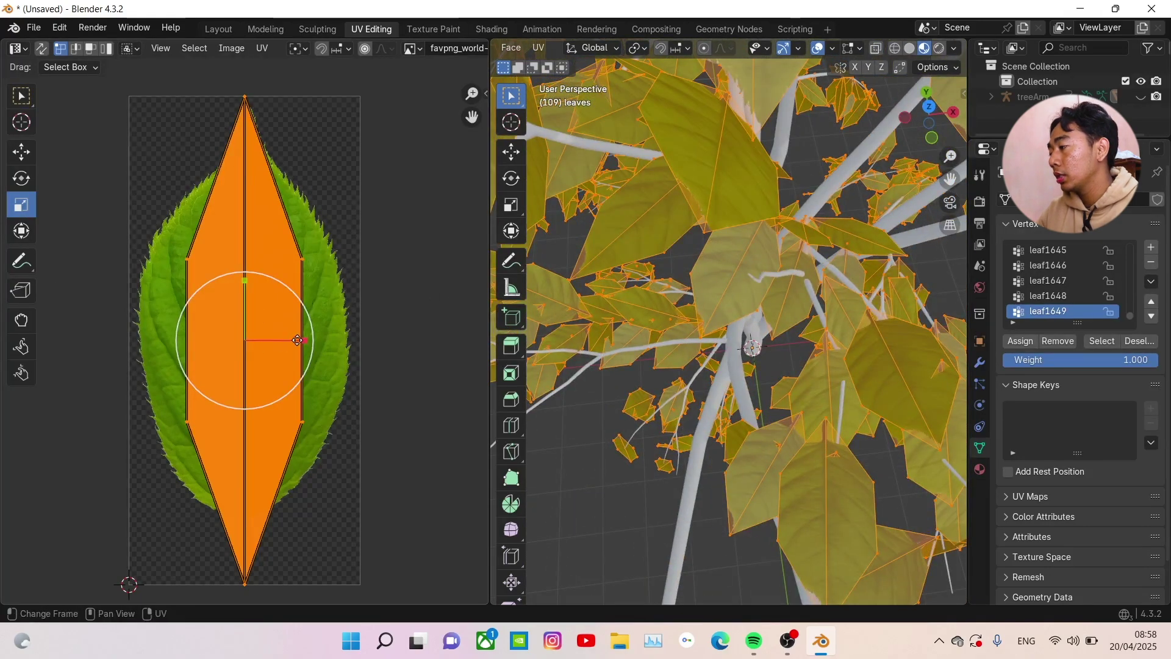
left_click_drag(305, 340, 371, 342)
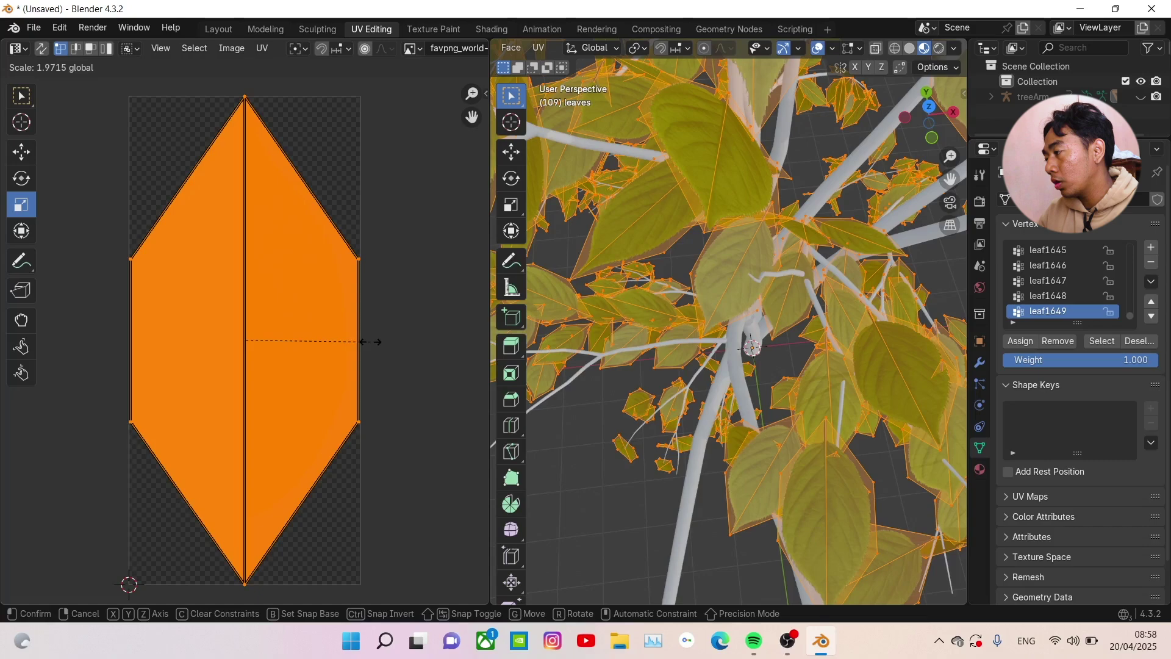
left_click(370, 342)
- Return to the Layout workspace and show the tree in Material Preview shading
scroll(684, 239, "down", 8)
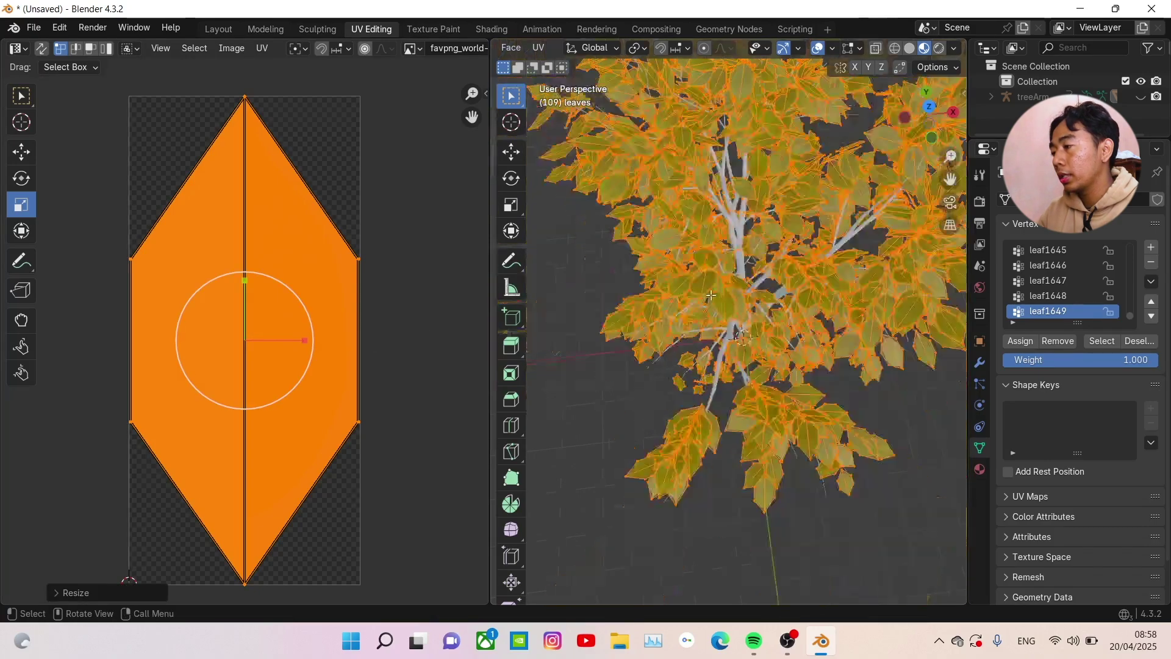
middle_click_drag(684, 275, 684, 240)
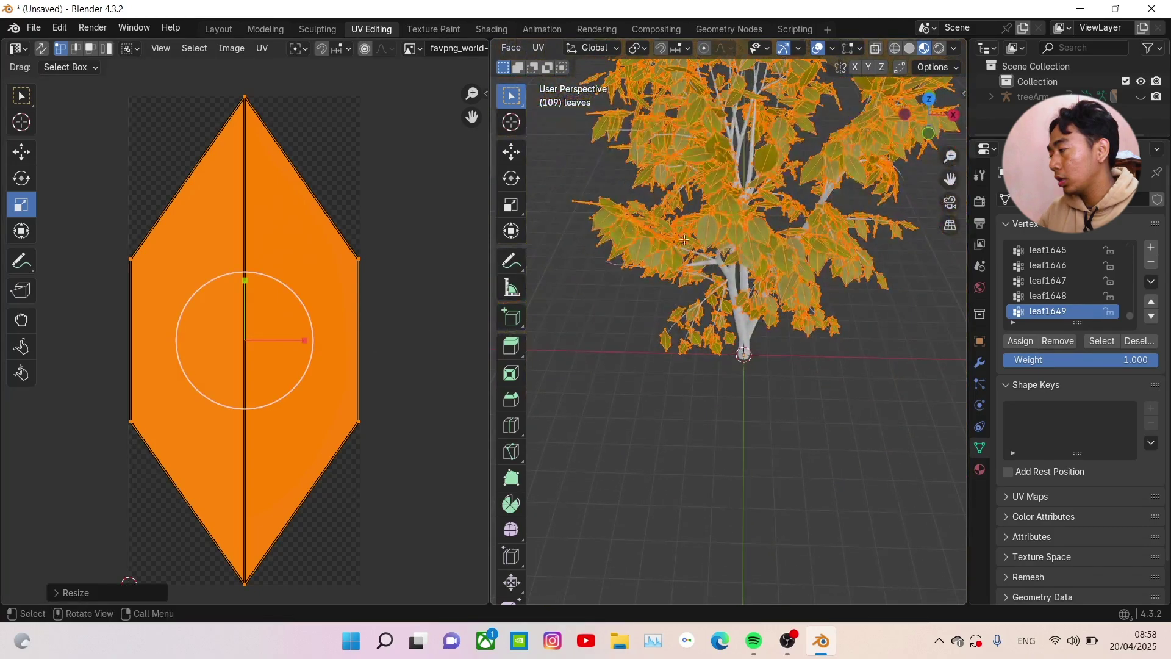
left_click(218, 30)
middle_click_drag(354, 159, 545, 249)
scroll(560, 245, "up", 6)
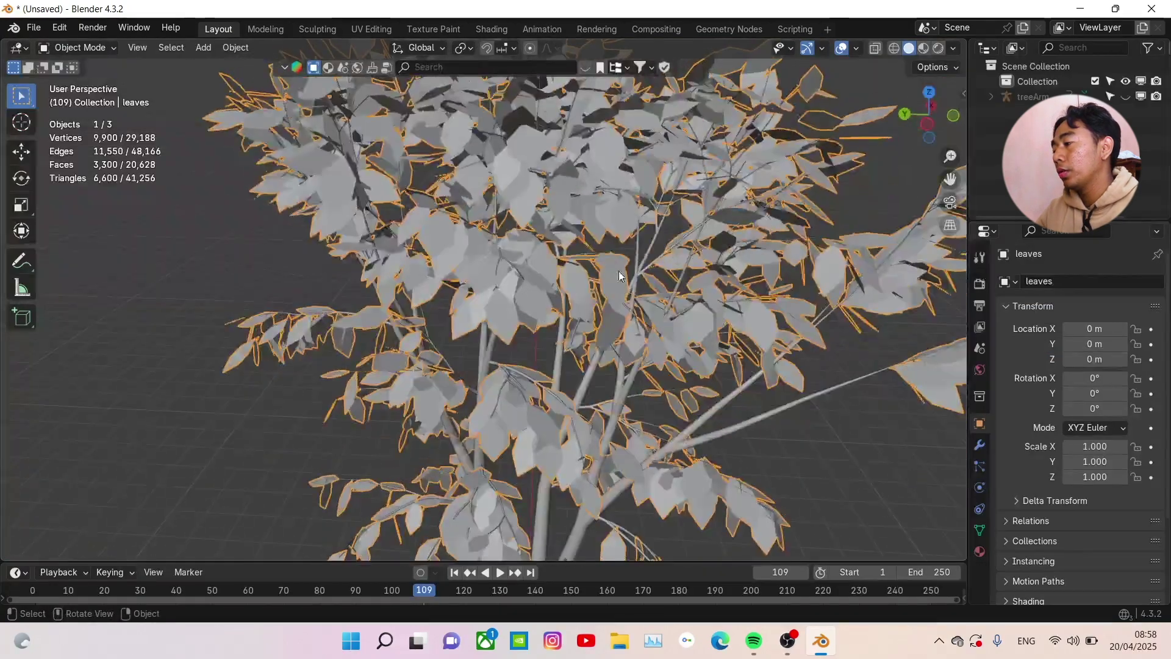
scroll(762, 160, "down", 2)
left_click(923, 47)
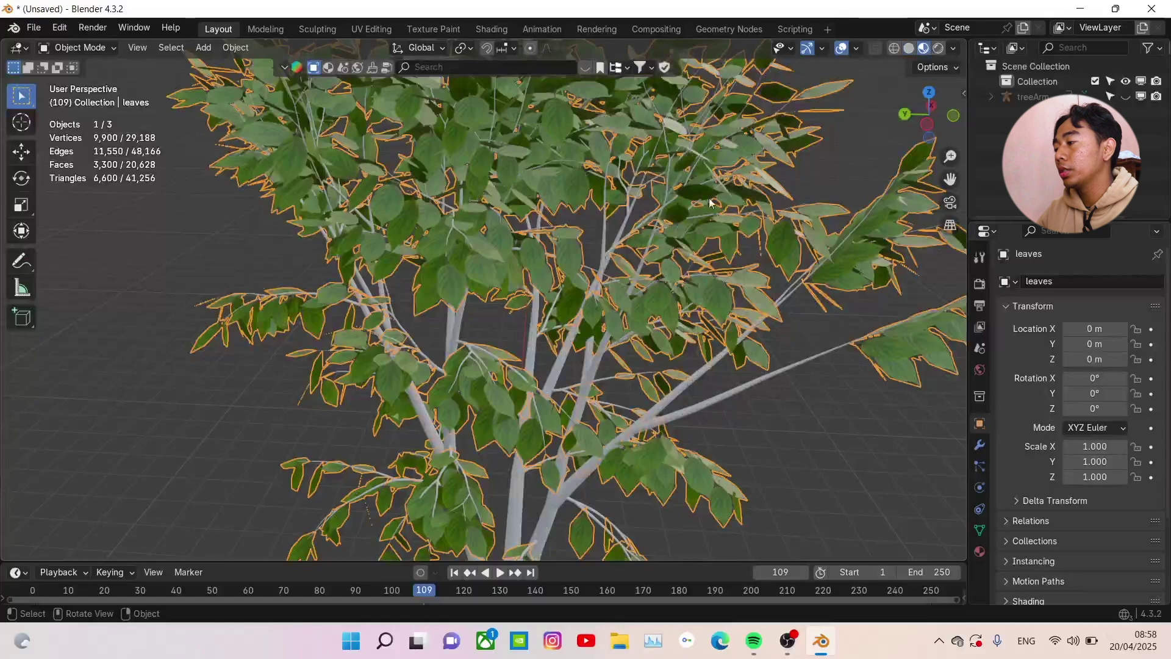
- Add the tree's trunk and branches to the selection alongside the leaves, making the tree the active object
scroll(760, 166, "up", 4)
middle_click_drag(682, 266, 724, 273)
scroll(717, 278, "down", 5)
scroll(695, 213, "down", 6)
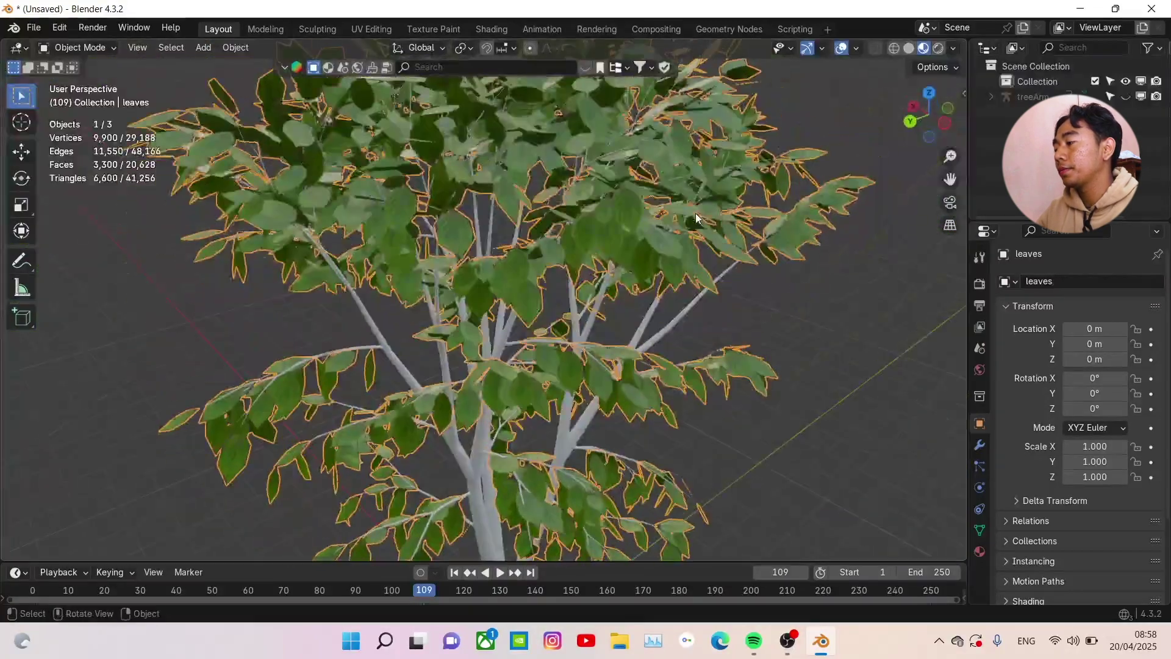
middle_click_drag(689, 211, 678, 250)
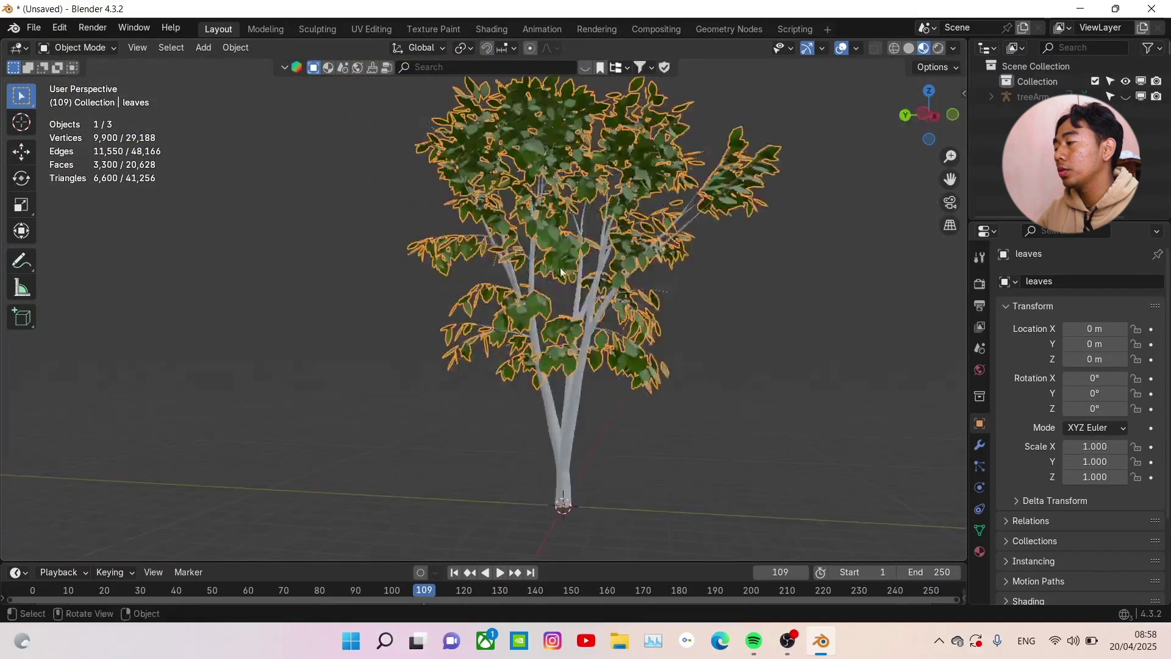
scroll(641, 287, "up", 3)
middle_click_drag(641, 286, 610, 316)
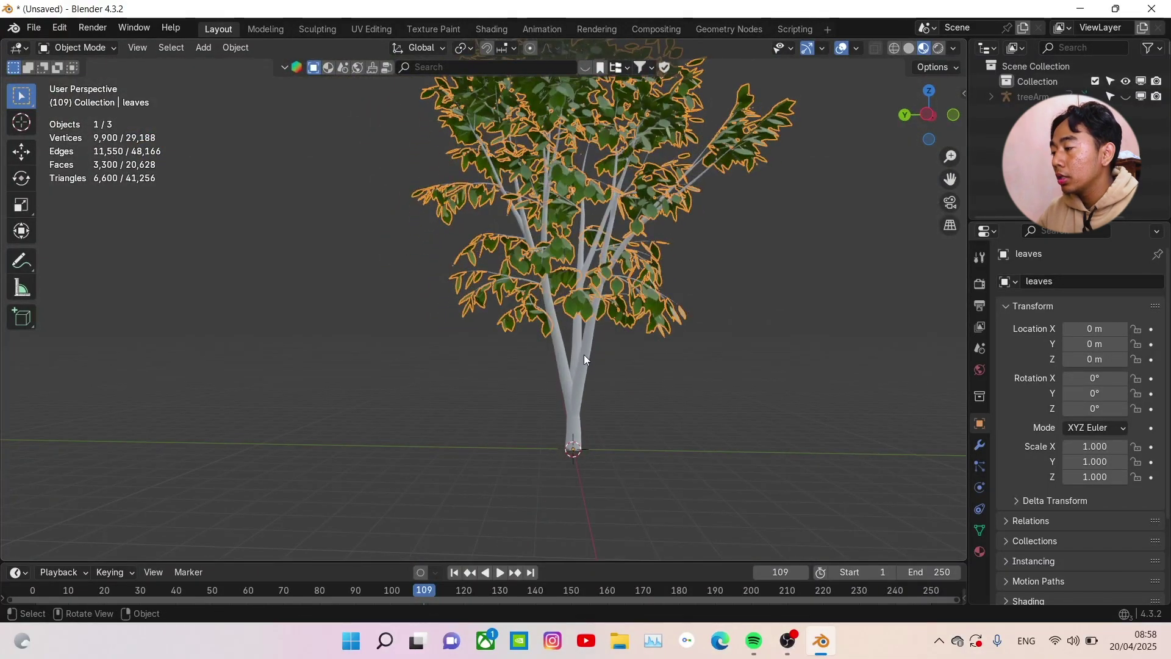
left_click(585, 360, "shift")
middle_click_drag(586, 365, 628, 365)
scroll(628, 365, "up", 3)
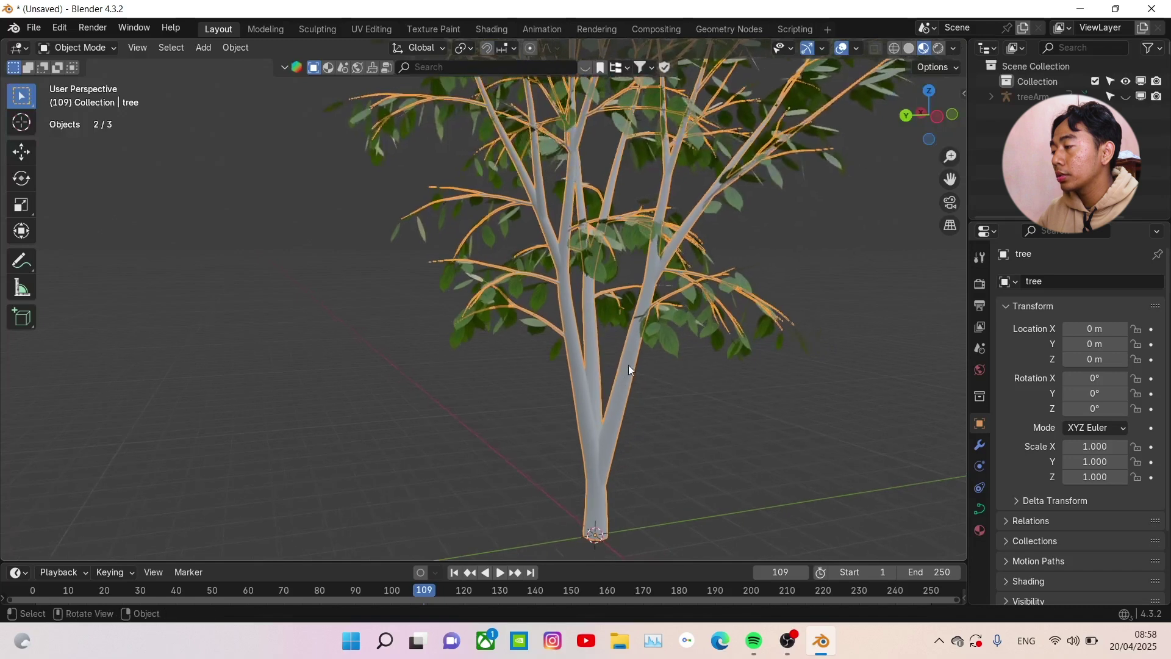
- Search the BlenderKit materials for "tree" with the tree's trunk as the active object
scroll(638, 336, "up", 1)
scroll(637, 312, "up", 1)
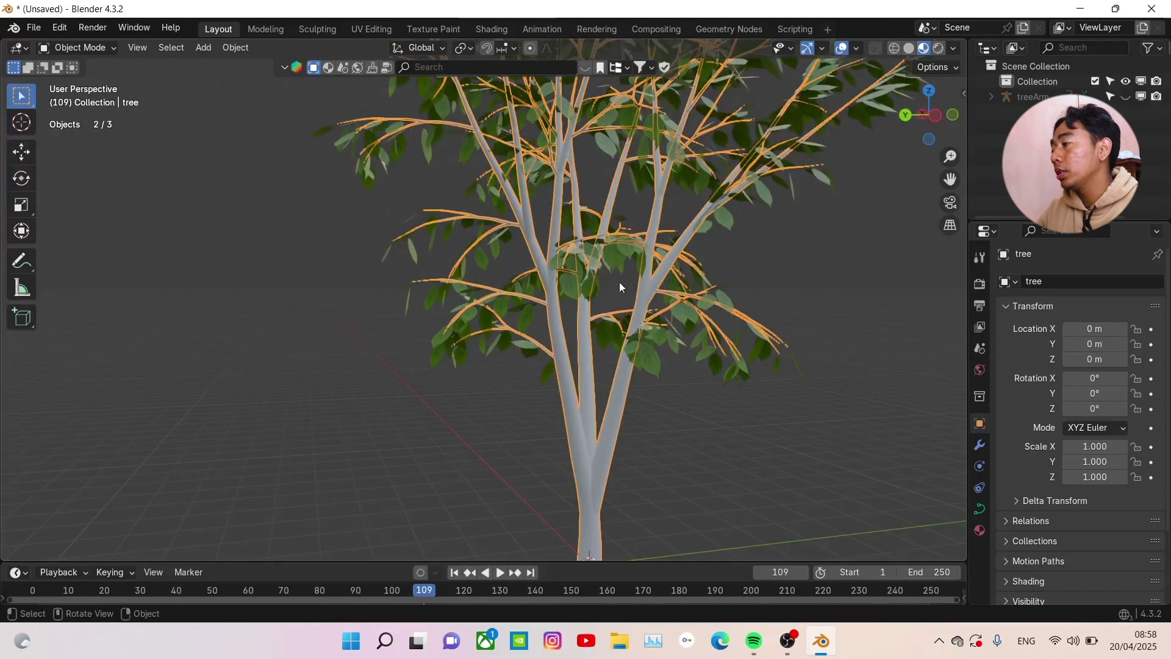
left_click(330, 69)
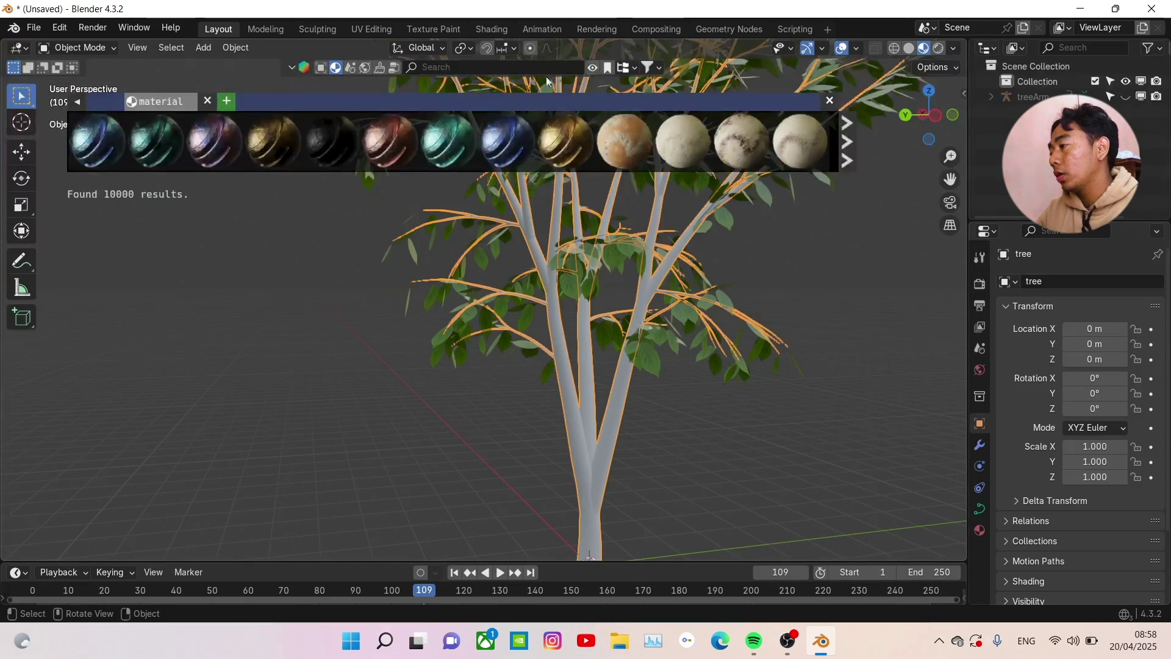
left_click(456, 67)
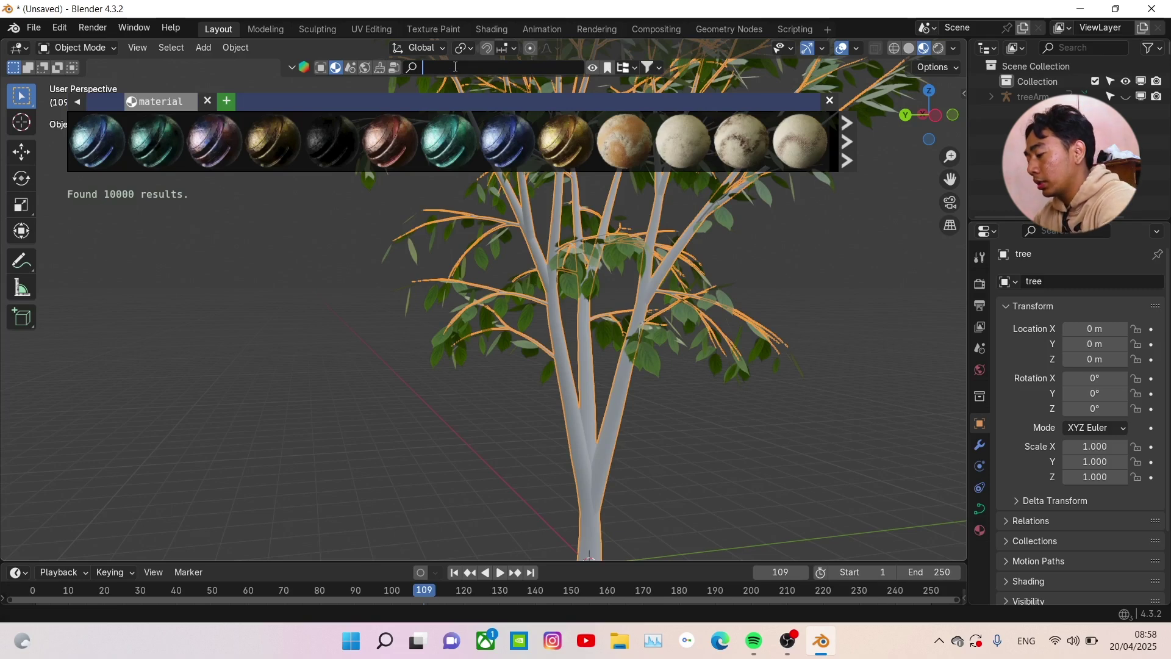
key("Return")
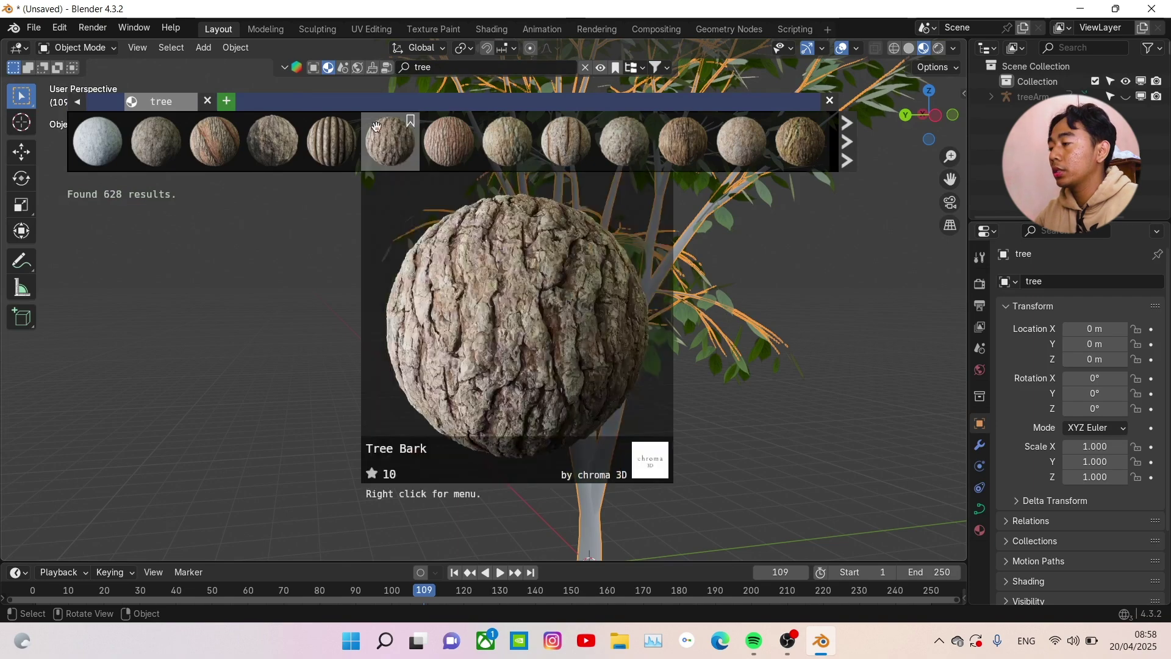
- Apply the dark grey-brown Tree Bark material by chroma 3D to the trunk and branches
mouse_move(434, 141)
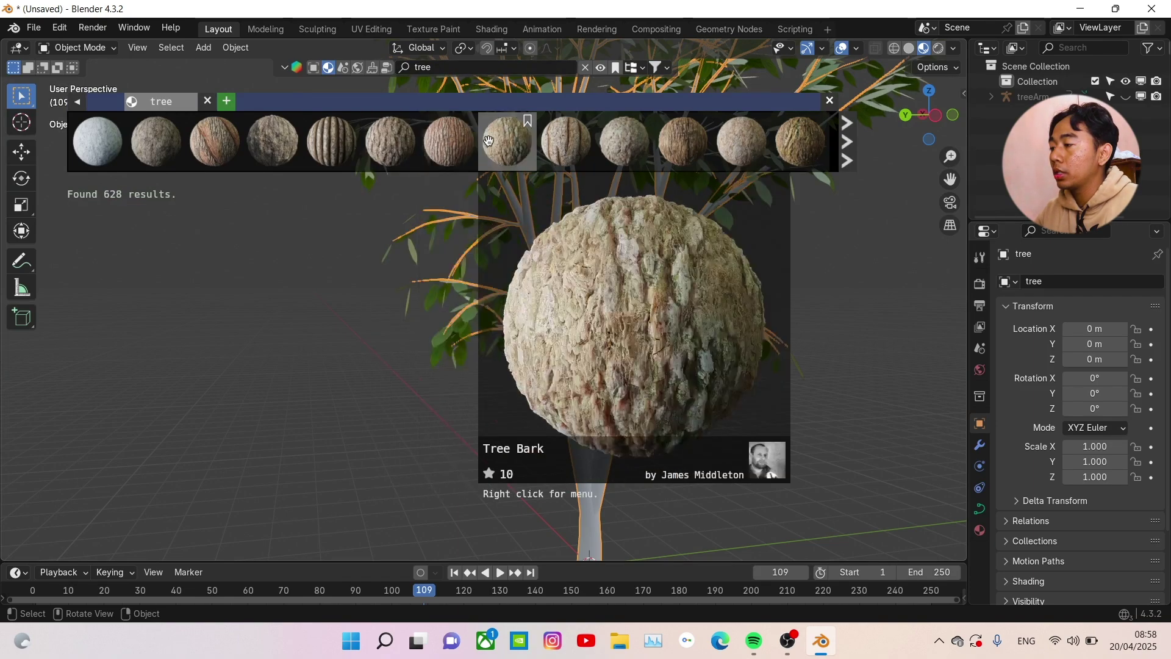
scroll(506, 141, "down", 2)
scroll(531, 141, "down", 8)
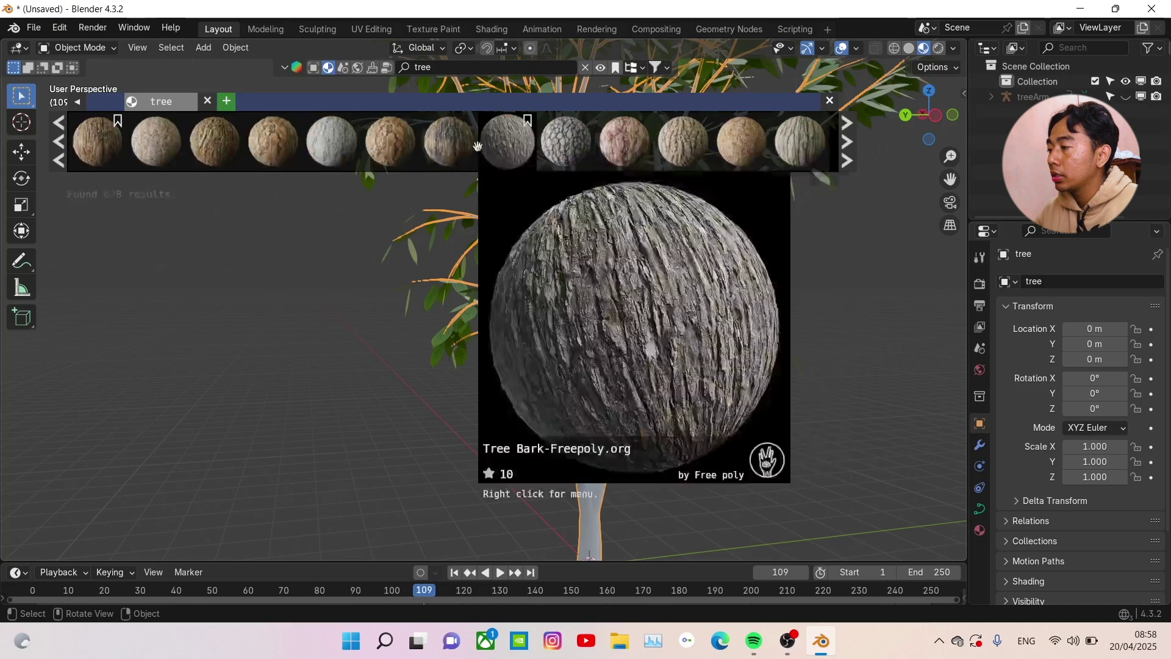
scroll(347, 147, "down", 10)
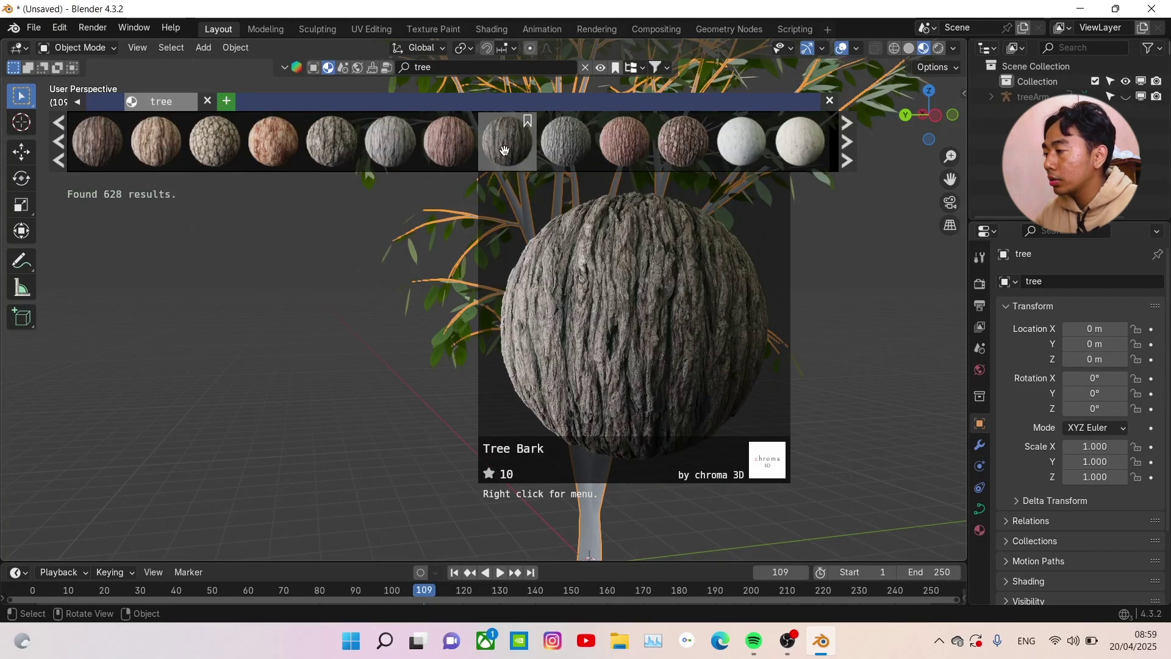
left_click(504, 151)
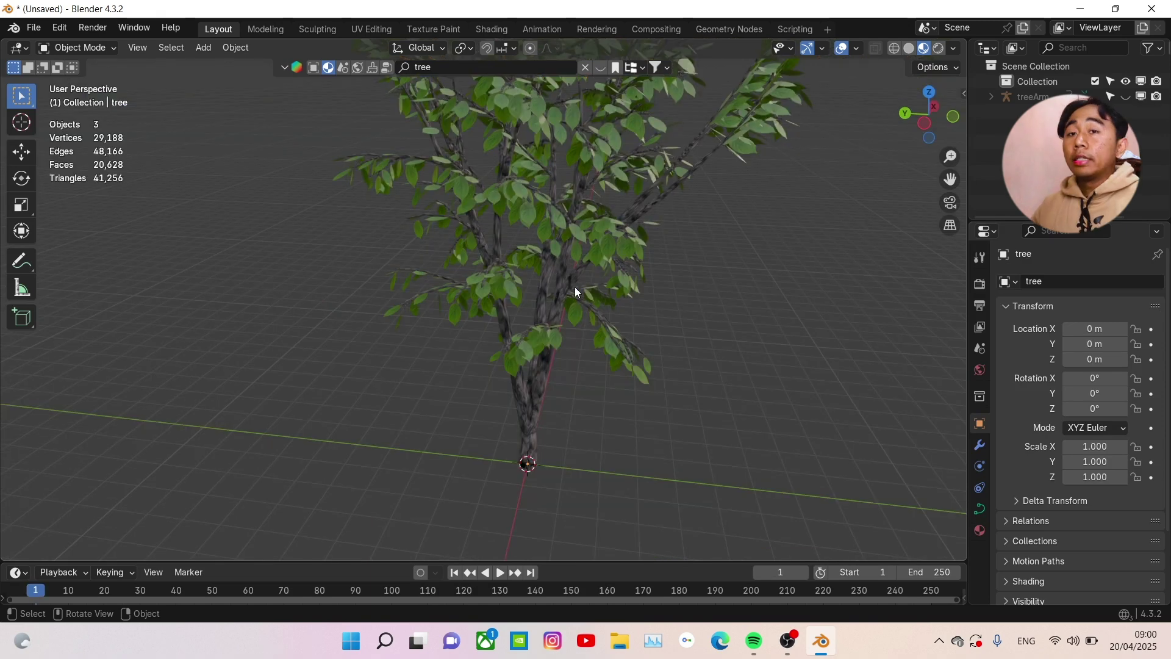
- Play the wind animation while examining the bark up close, and return to the first frame
middle_click_drag(578, 287, 624, 350)
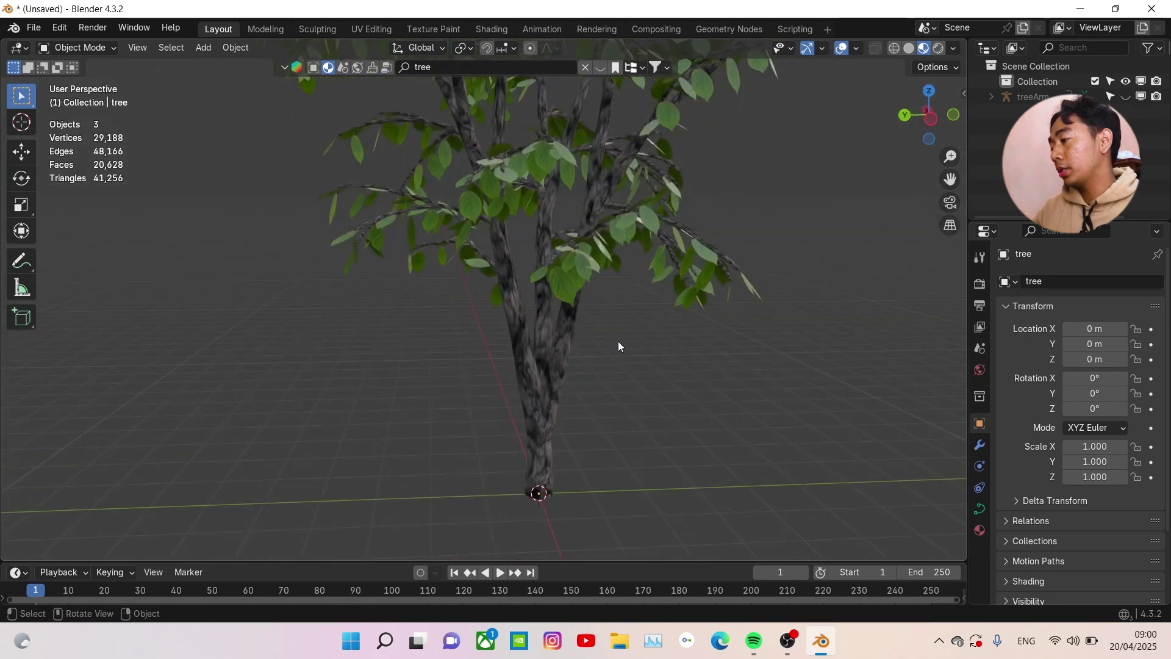
key("space")
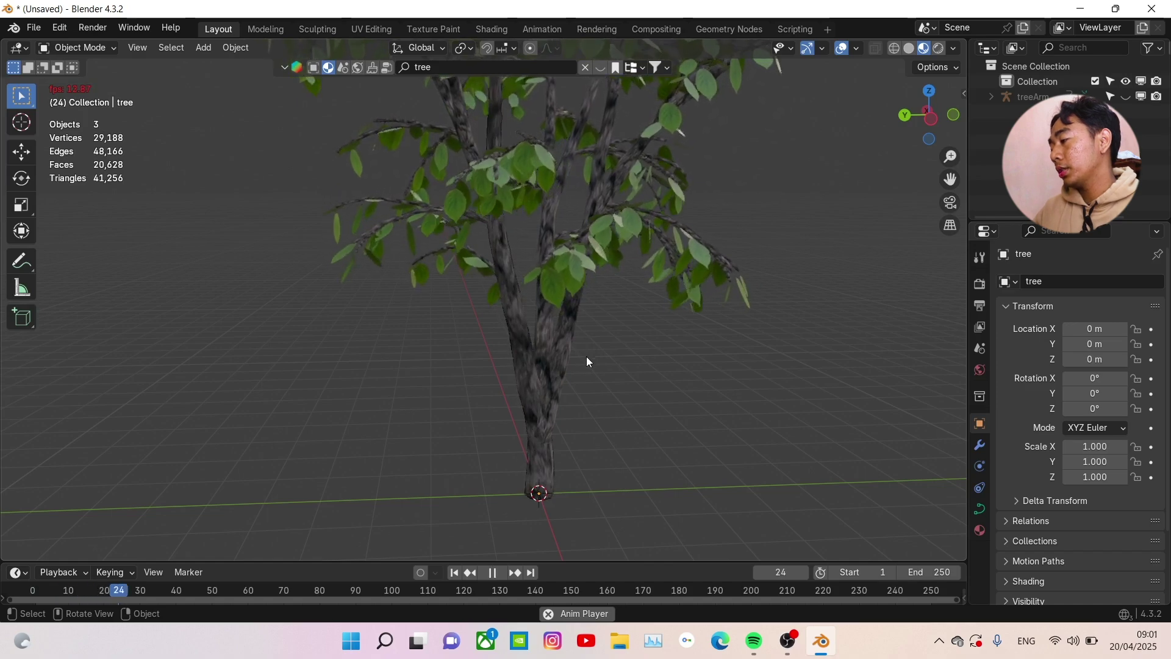
scroll(598, 328, "up", 6)
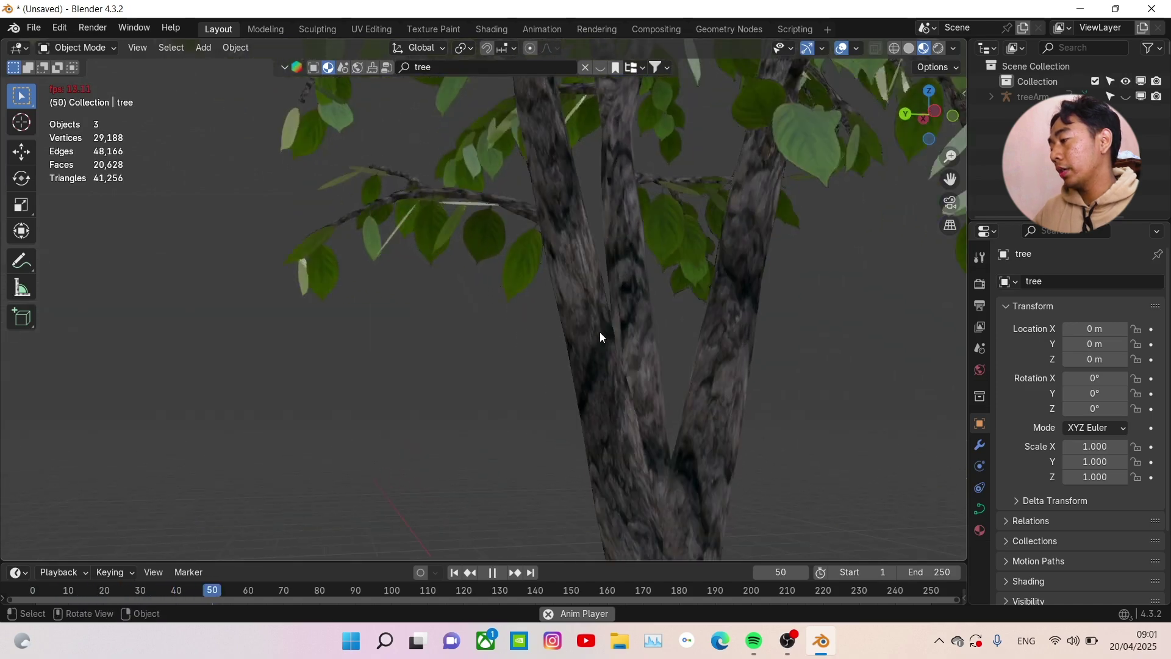
mouse_move(594, 332)
middle_mouse_down()
mouse_move(573, 328)
mouse_move(597, 342)
middle_mouse_up()
key("space")
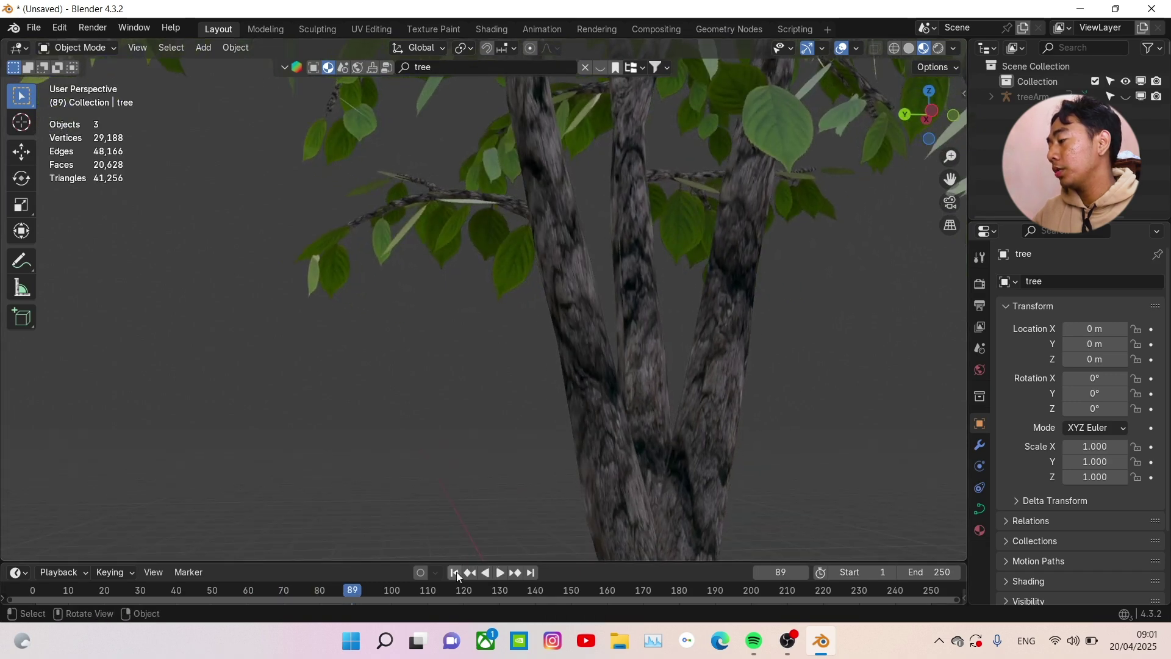
left_click(456, 572)
- Enlarge the timeline area, select the tree's trunk and branches, and convert them to a mesh
scroll(529, 487, "down", 5)
middle_click_drag(640, 271, 660, 361)
left_click_drag(558, 562, 559, 517)
left_click(569, 368)
middle_click_drag(690, 317, 646, 356)
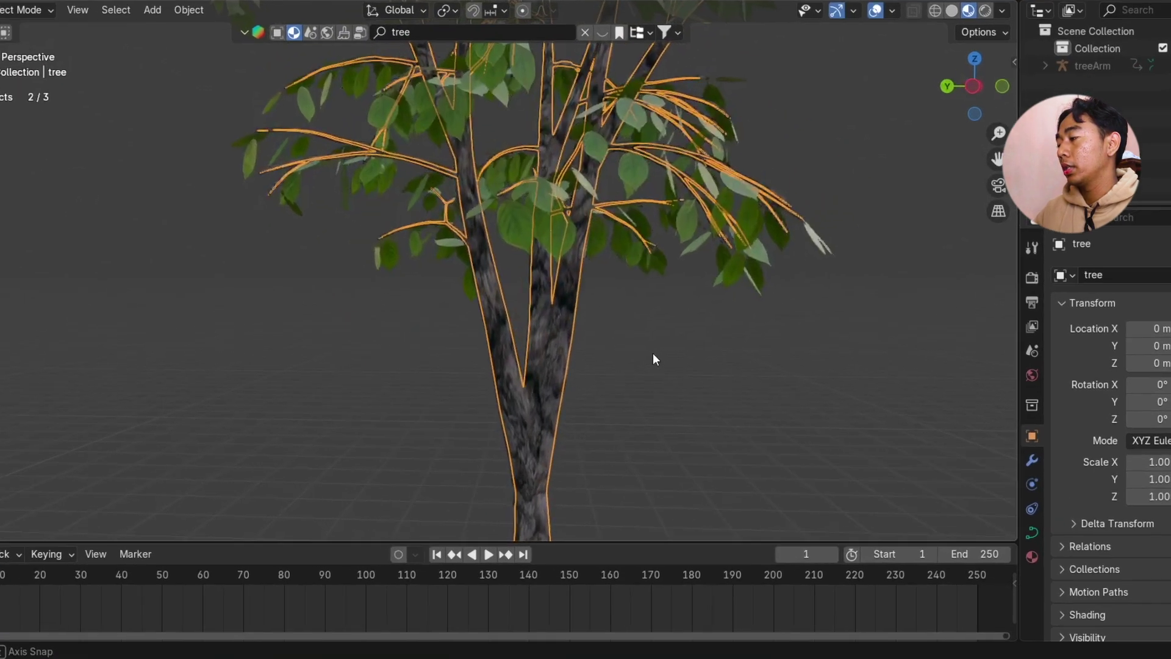
right_click(567, 373)
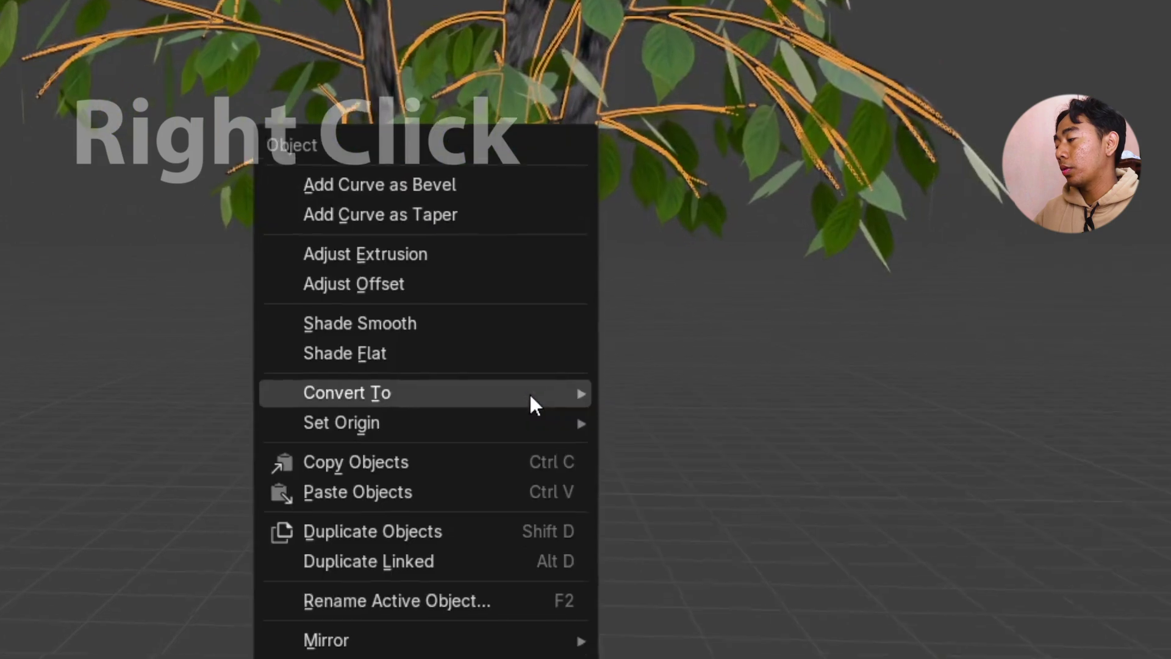
mouse_move(565, 375)
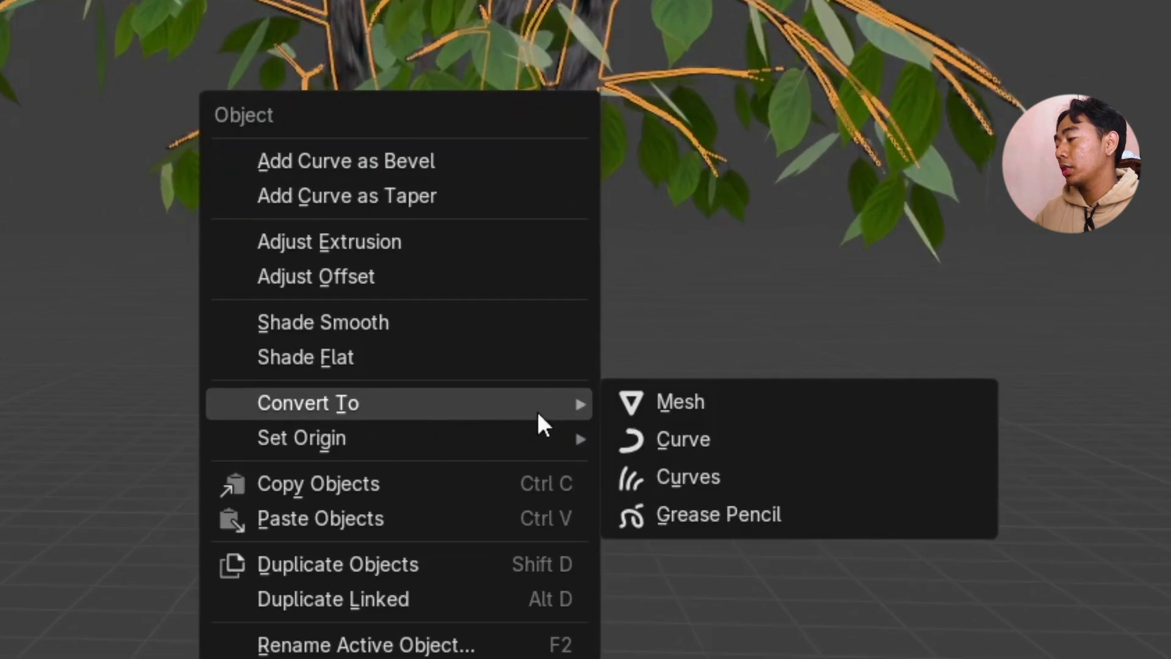
left_click(694, 401)
- Unhide the treeArm armature and select it together with the tree mesh, making the armature the active object
mouse_move(654, 372)
middle_mouse_down()
mouse_move(633, 380)
mouse_move(649, 386)
middle_mouse_up()
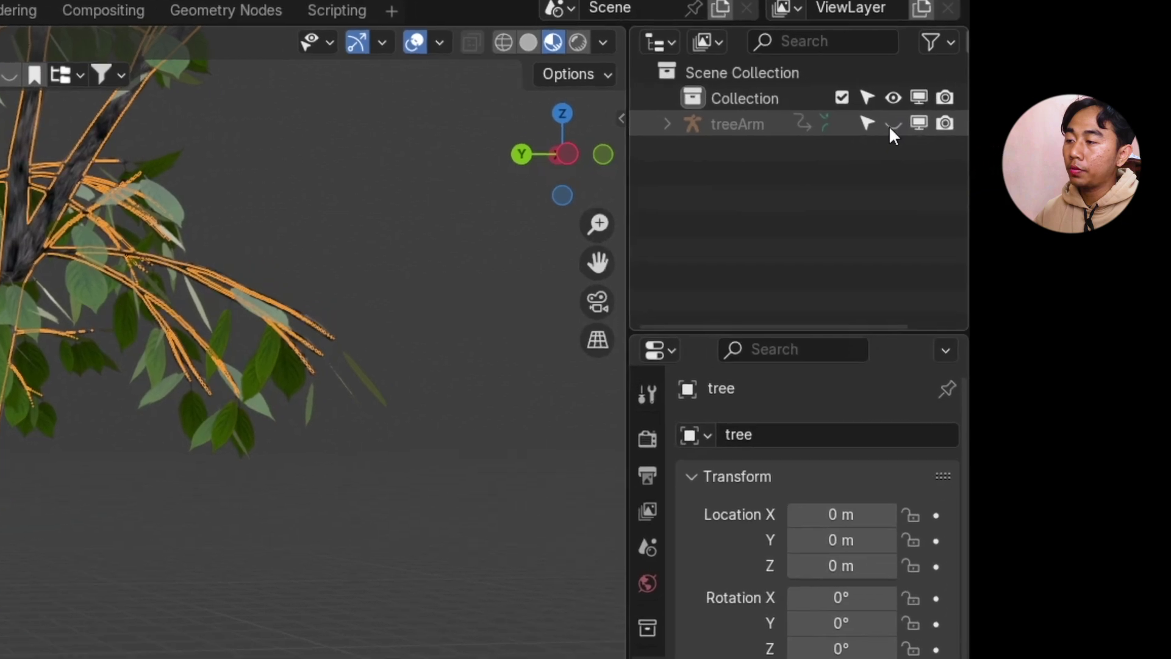
left_click(871, 126)
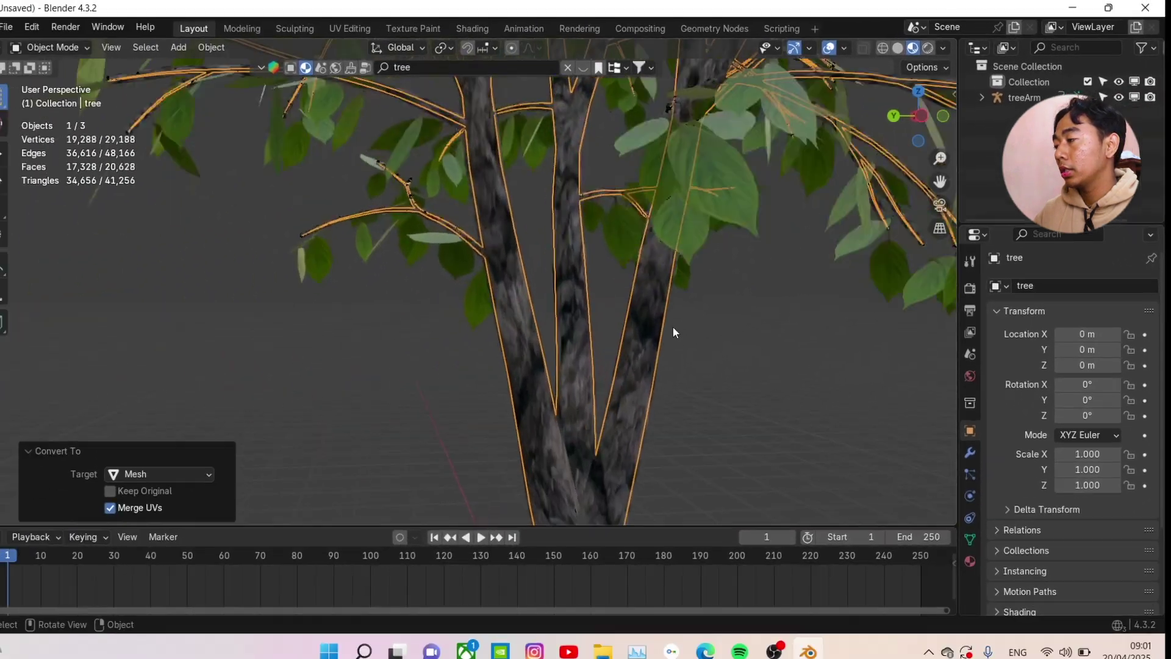
middle_click_drag(674, 331, 748, 330)
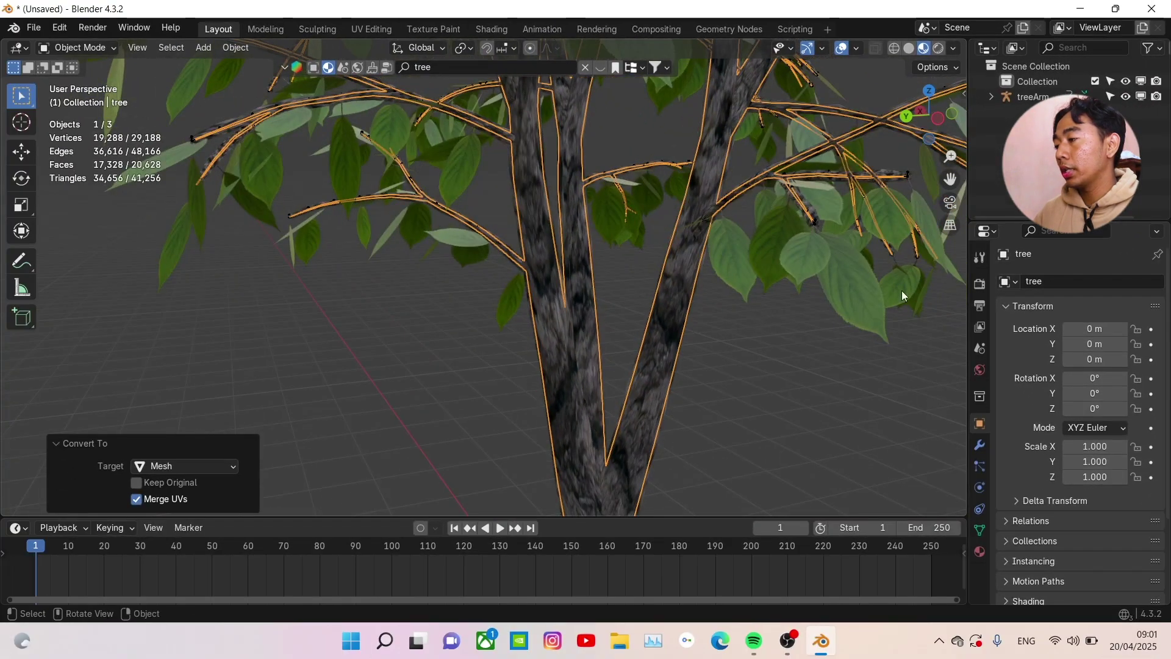
left_click(1034, 98)
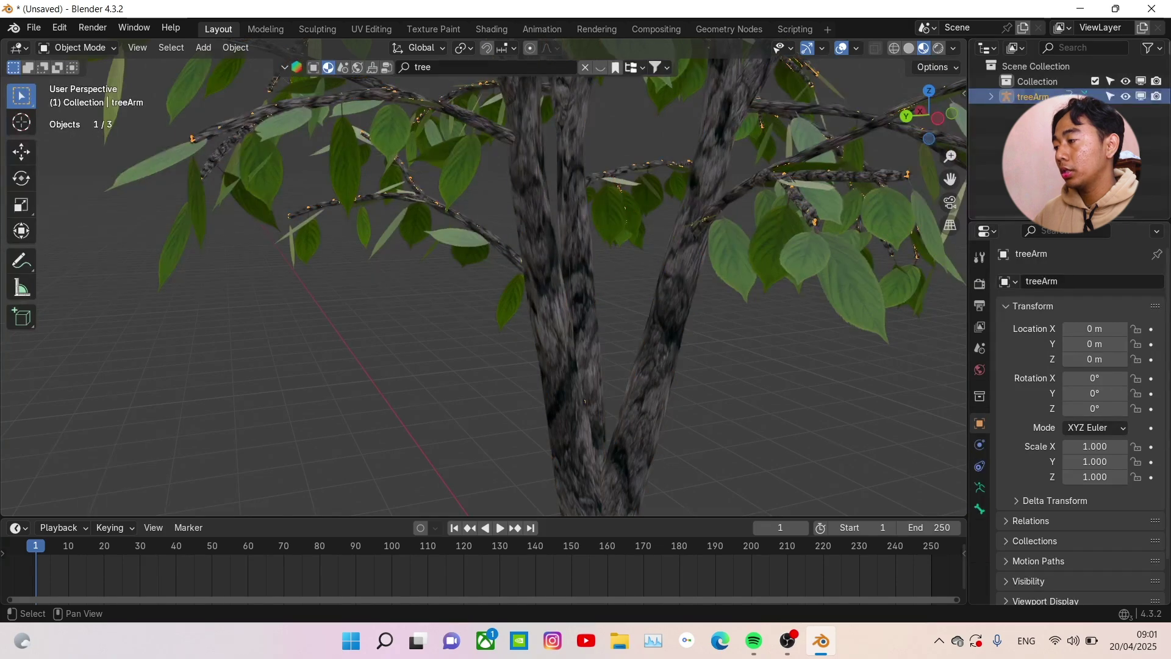
left_click(678, 345, "shift")
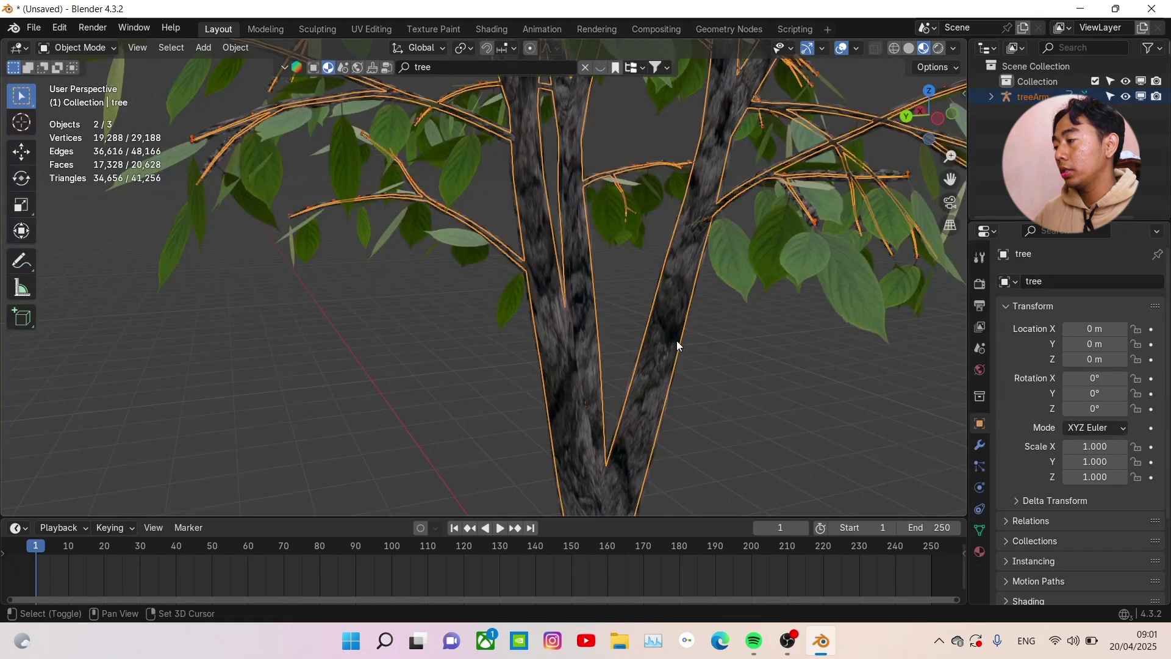
middle_click_drag(736, 310, 688, 303, "ctrl+shift")
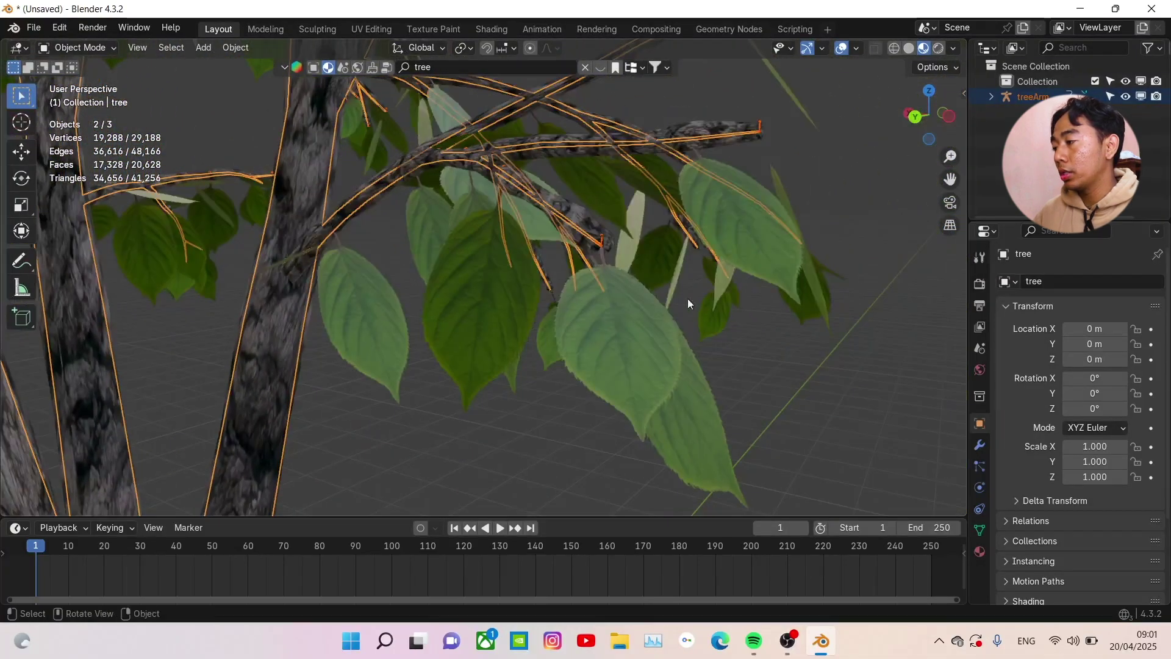
left_click(760, 120, "shift")
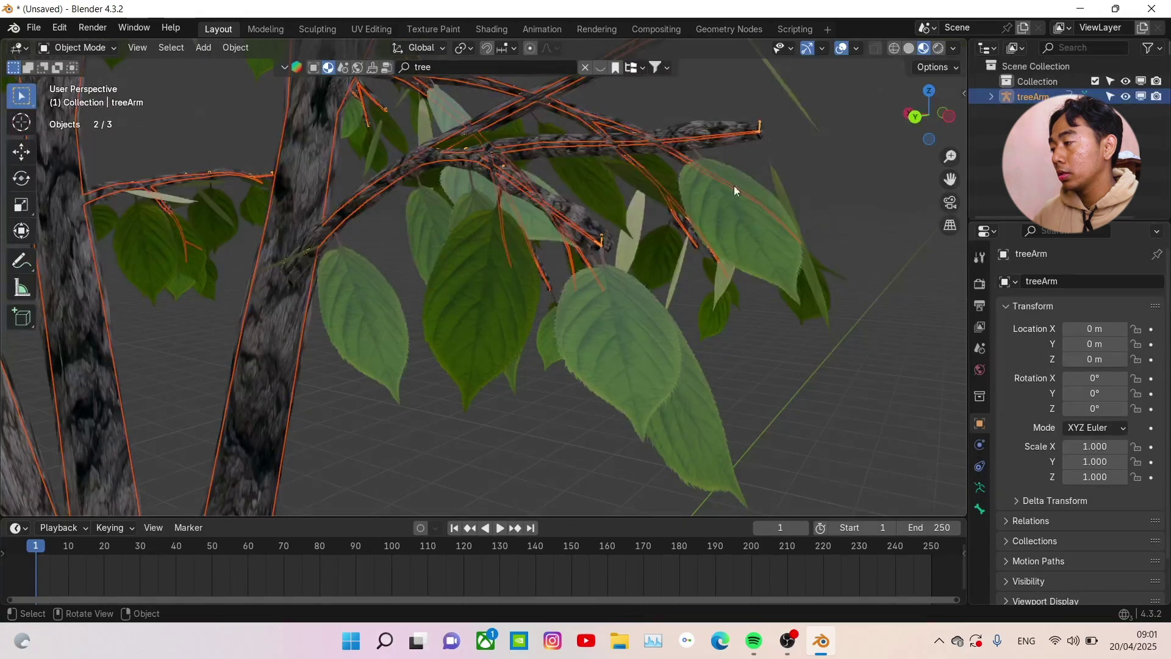
- Parent the tree mesh to the treeArm armature with automatic weights
scroll(674, 252, "down", 4)
scroll(574, 277, "down", 4)
key("ctrl+p")
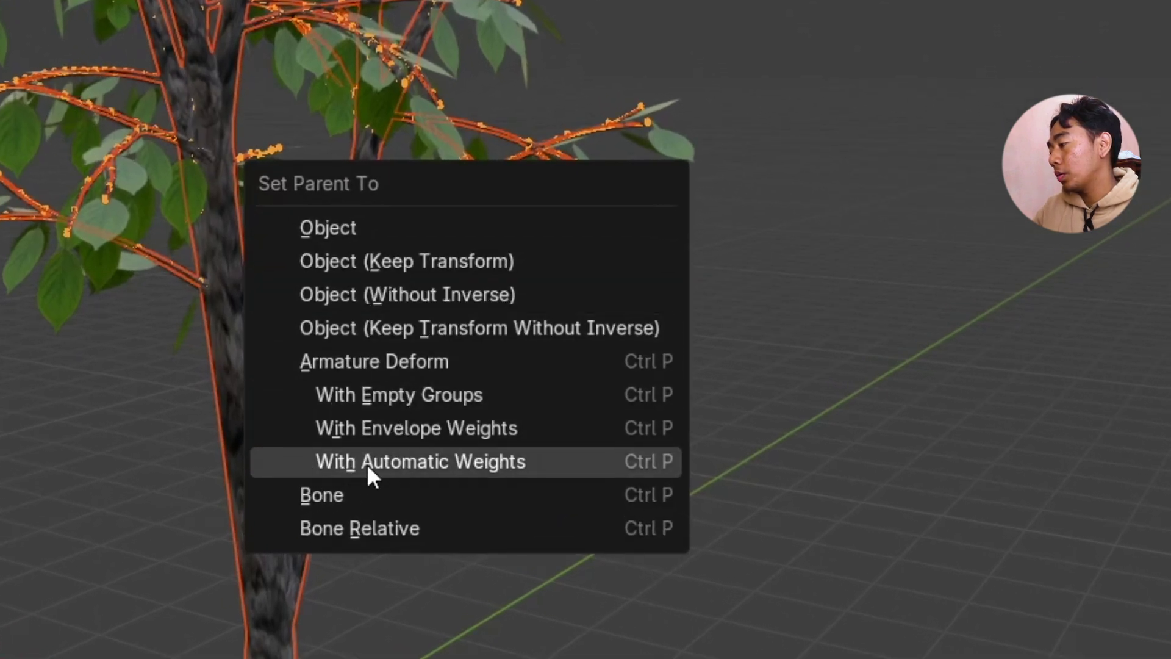
left_click(497, 456)
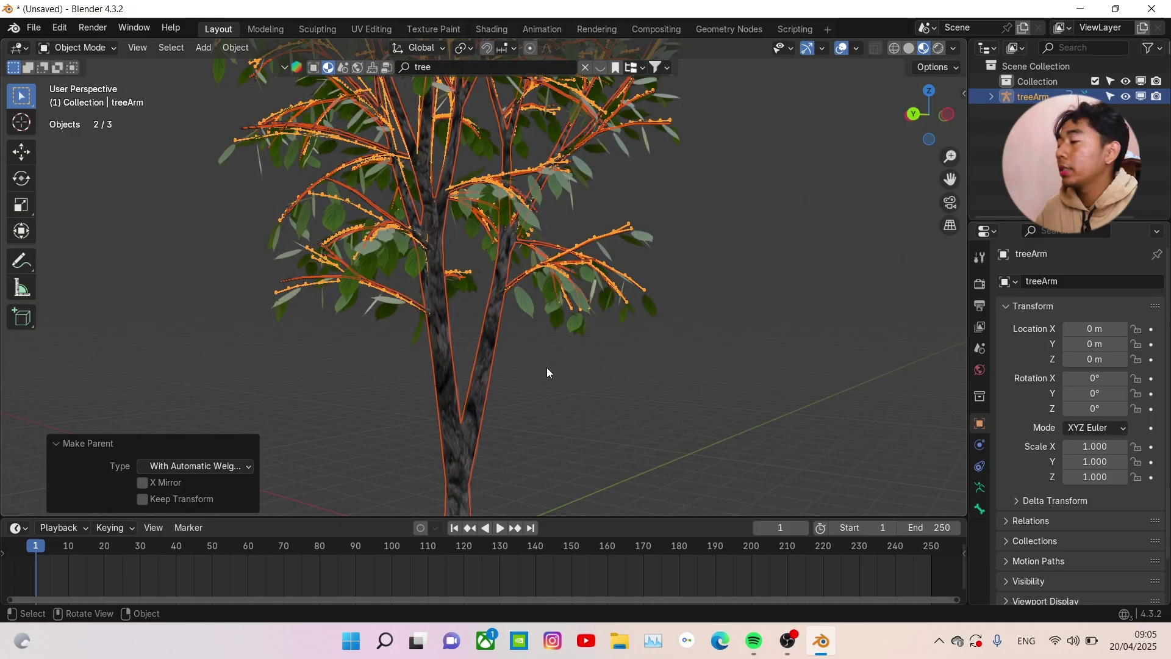
- Play the animation to check the deforming tree, and hide the treeArm armature
key("space")
mouse_move(542, 379)
middle_mouse_down()
mouse_move(498, 390)
mouse_move(532, 379)
mouse_move(538, 392)
middle_mouse_up()
scroll(537, 379, "down", 2)
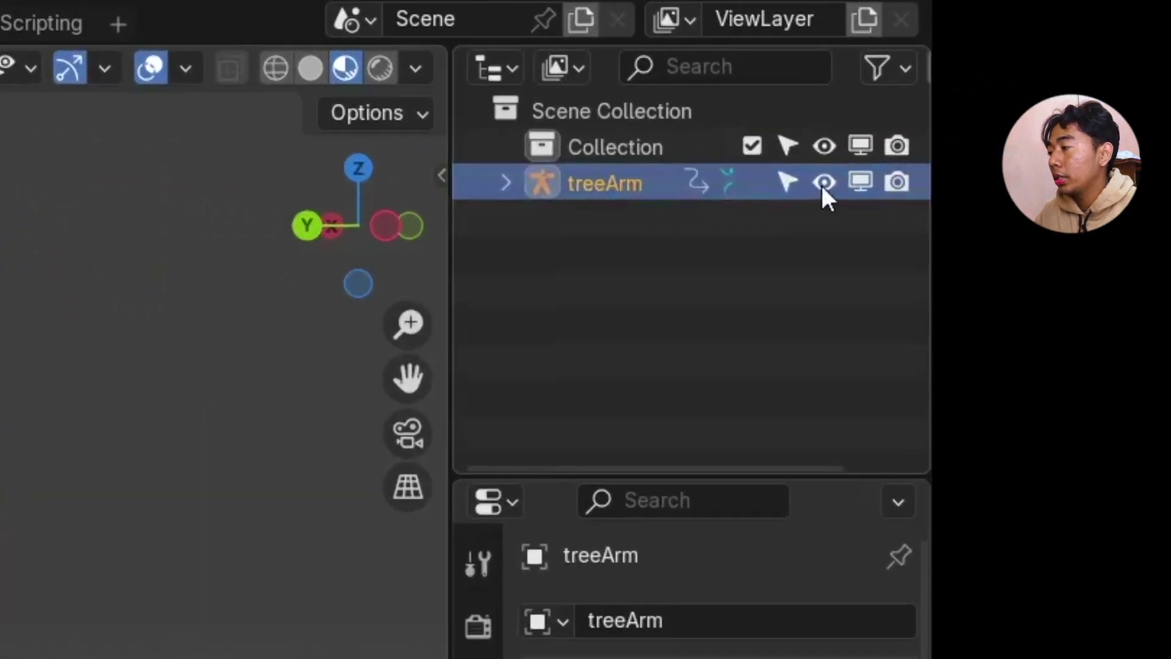
left_click(943, 149)
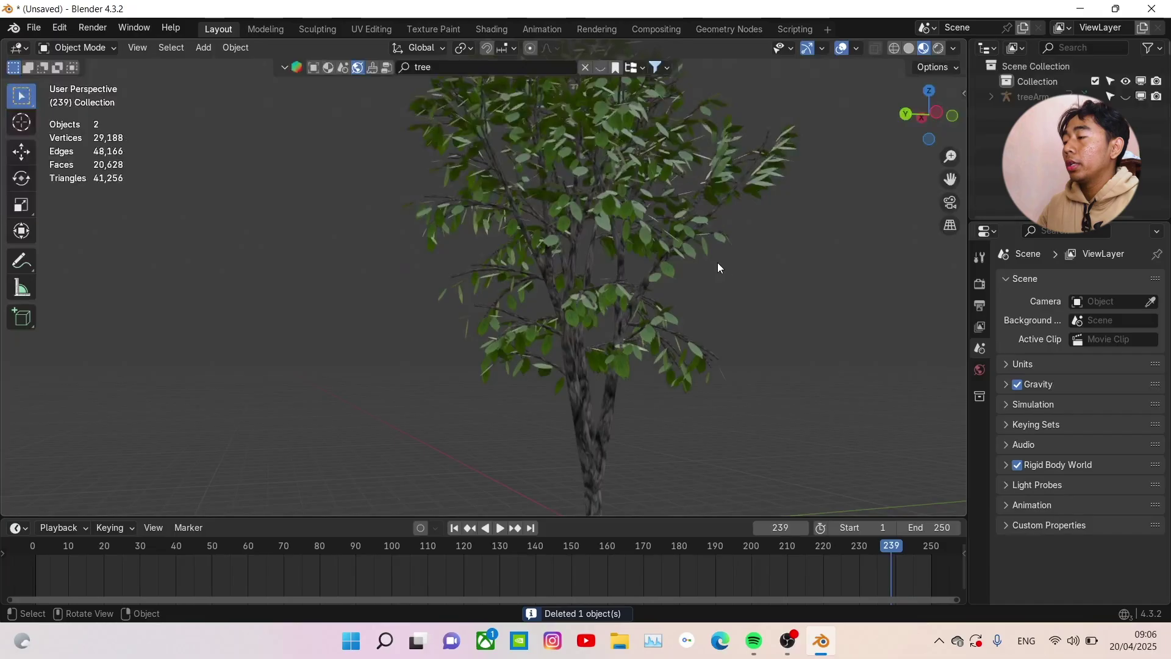
- Show the tree in Rendered shading and search the BlenderKit HDRs for "sky" with free assets listed first
left_click(939, 48)
scroll(675, 258, "down", 3)
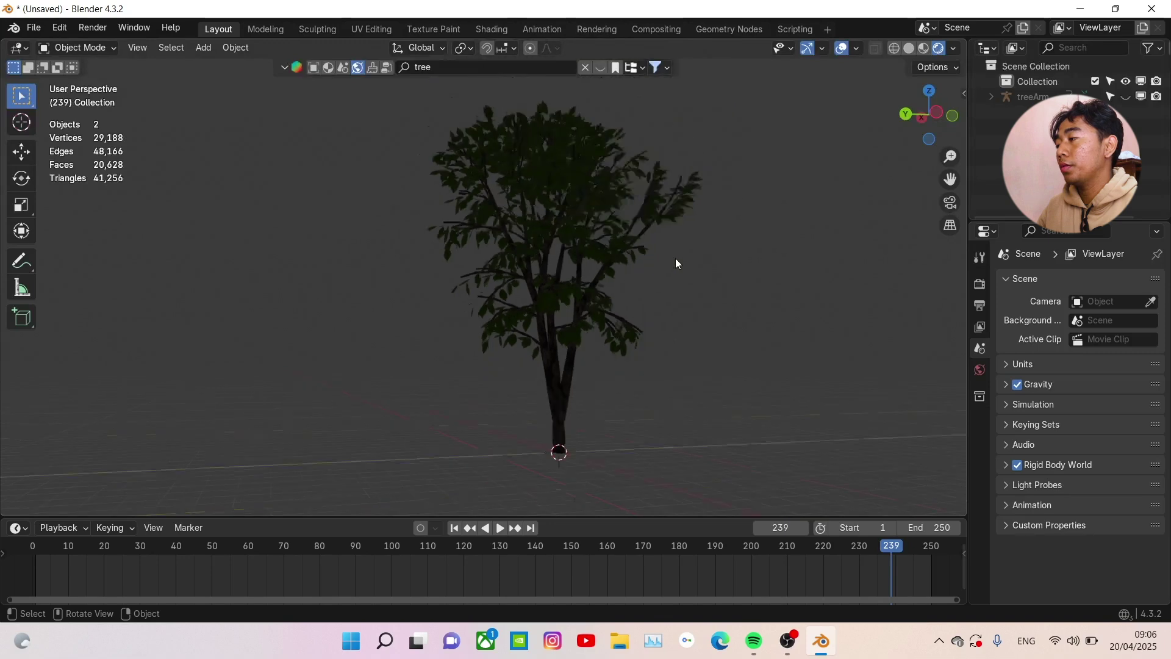
left_click(601, 68)
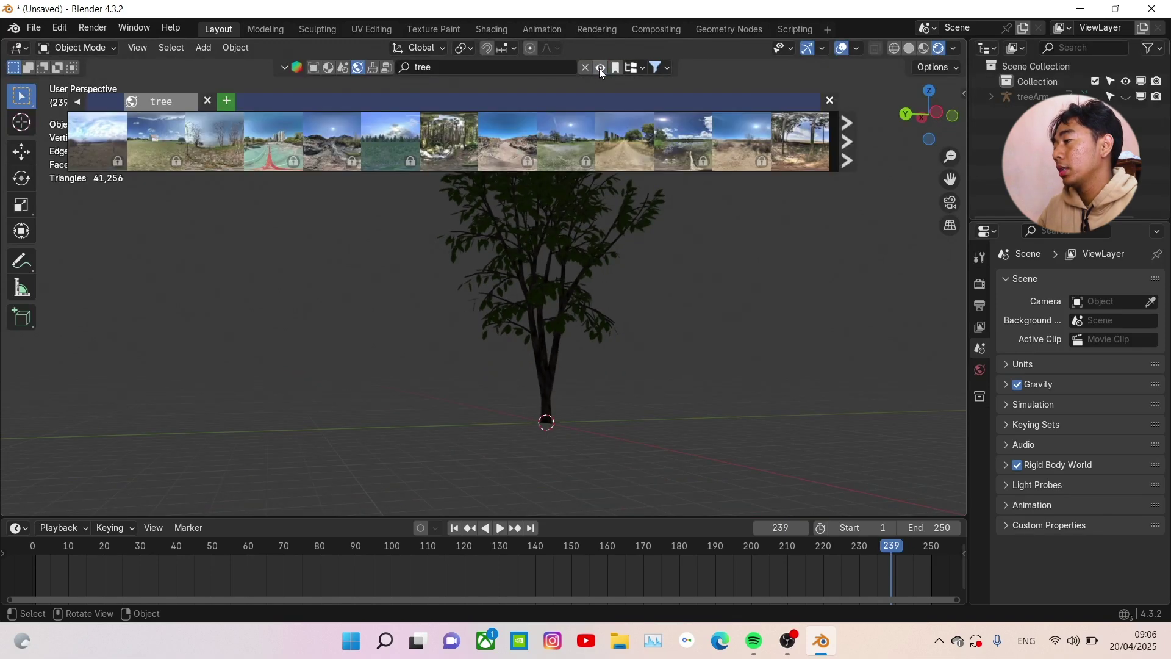
left_click(452, 64)
key("BackSpace")
type("sky")
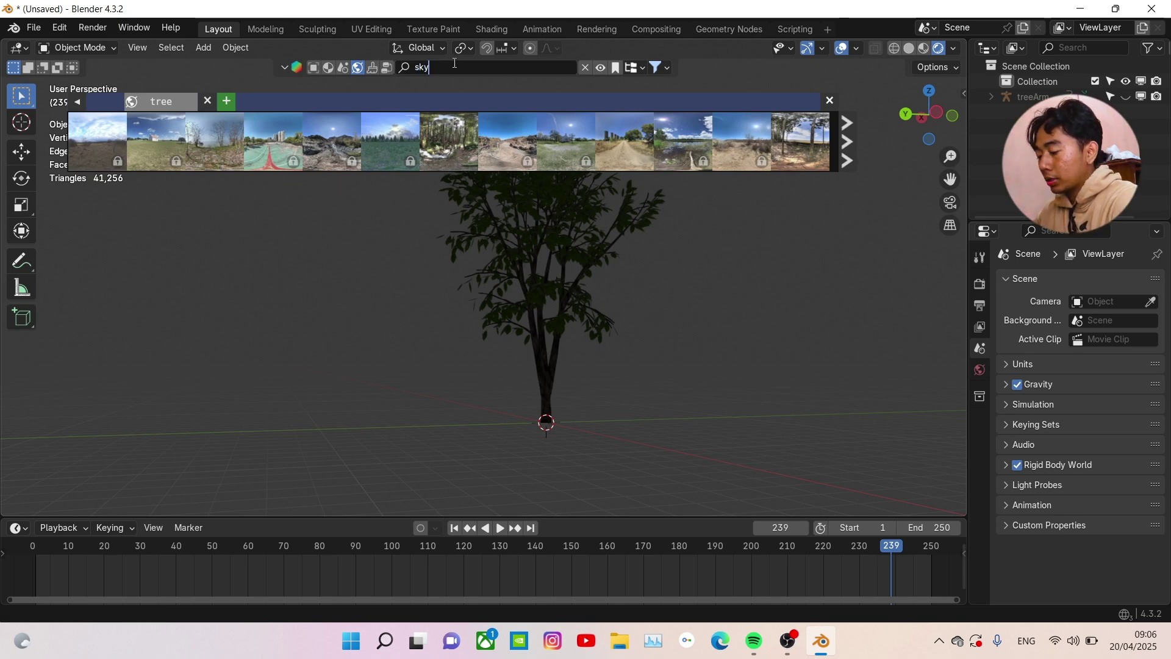
key("Return")
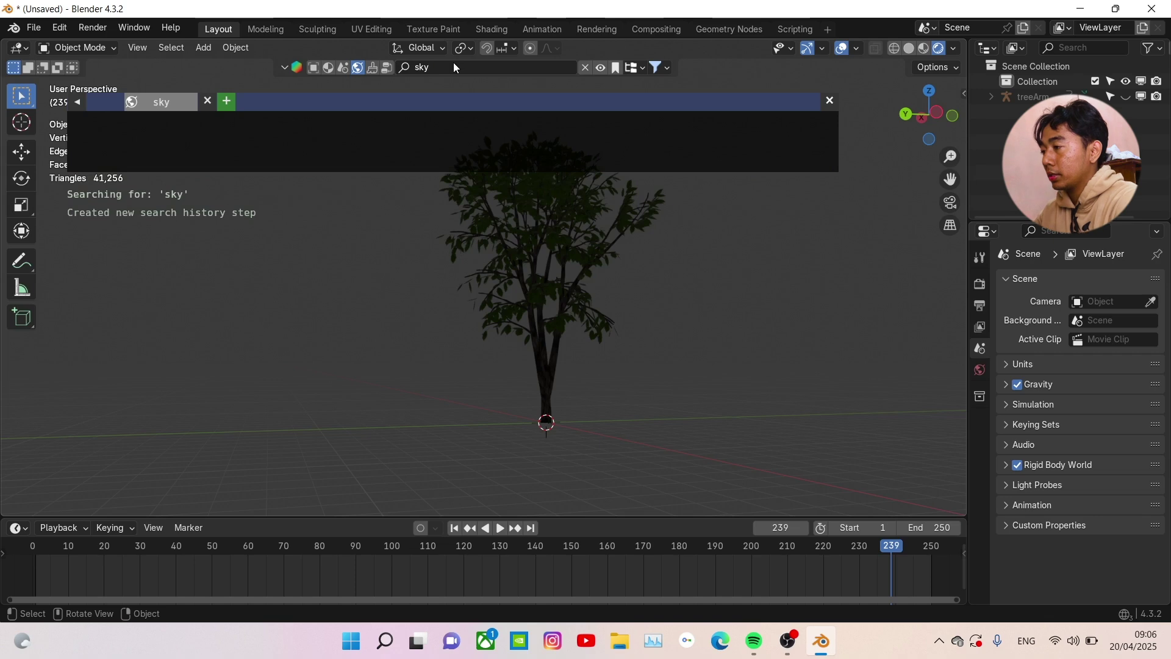
left_click(668, 68)
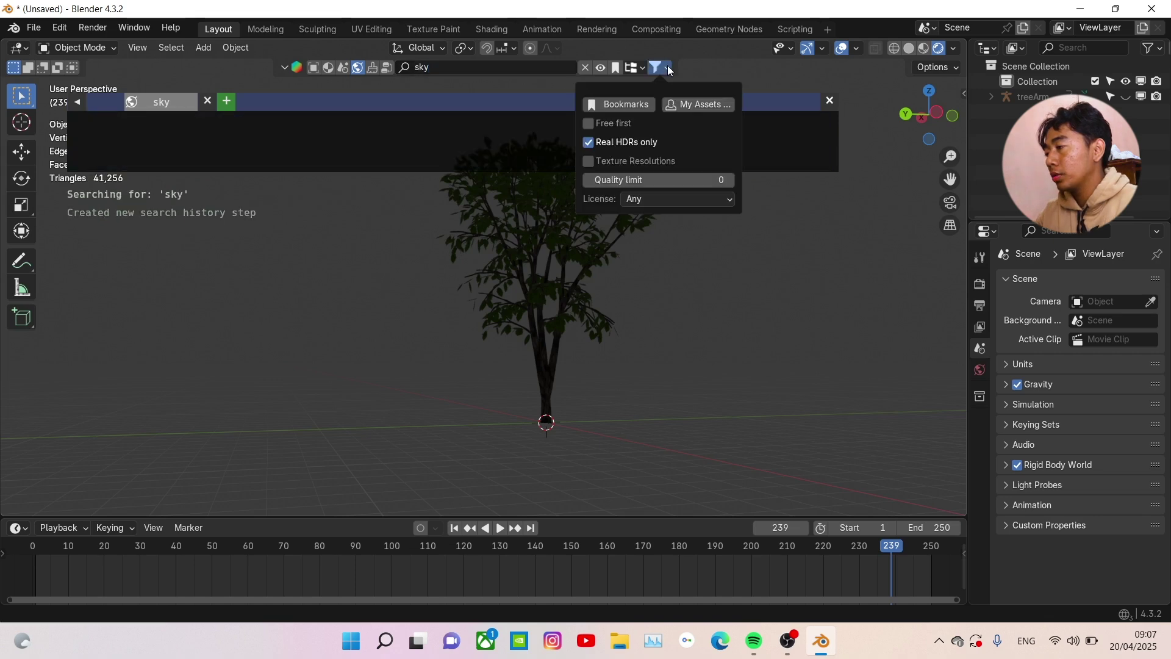
left_click(589, 125)
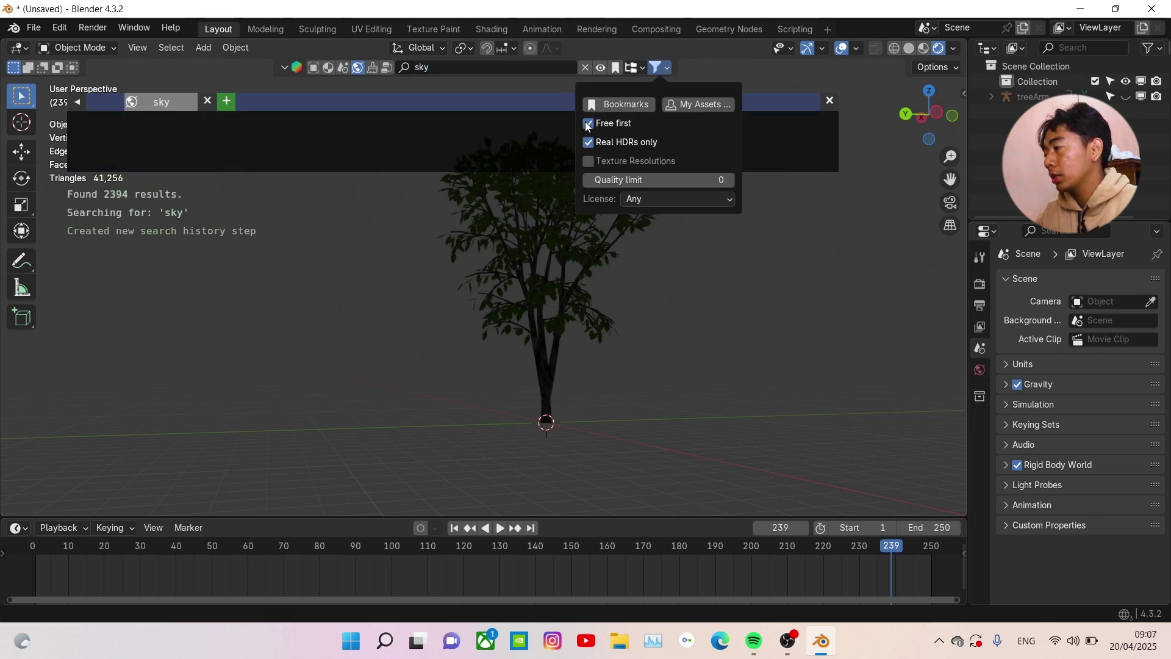
- Download the Cloudy Sky HDR at 2048 resolution as the scene's world lighting
mouse_move(484, 133)
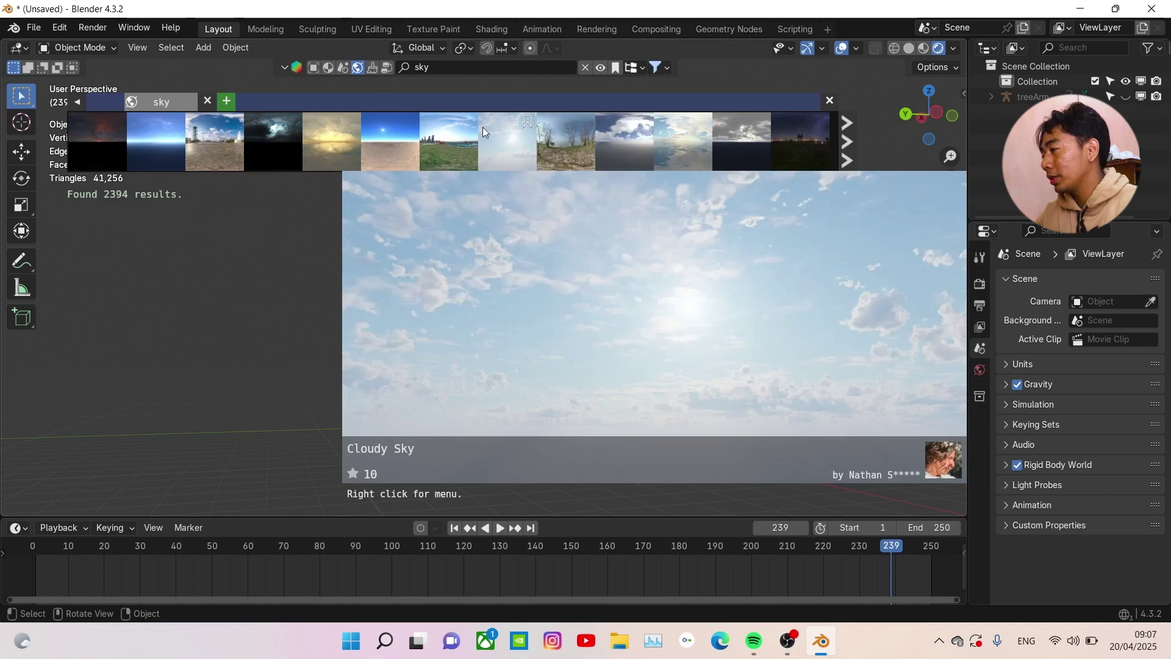
mouse_move(178, 153)
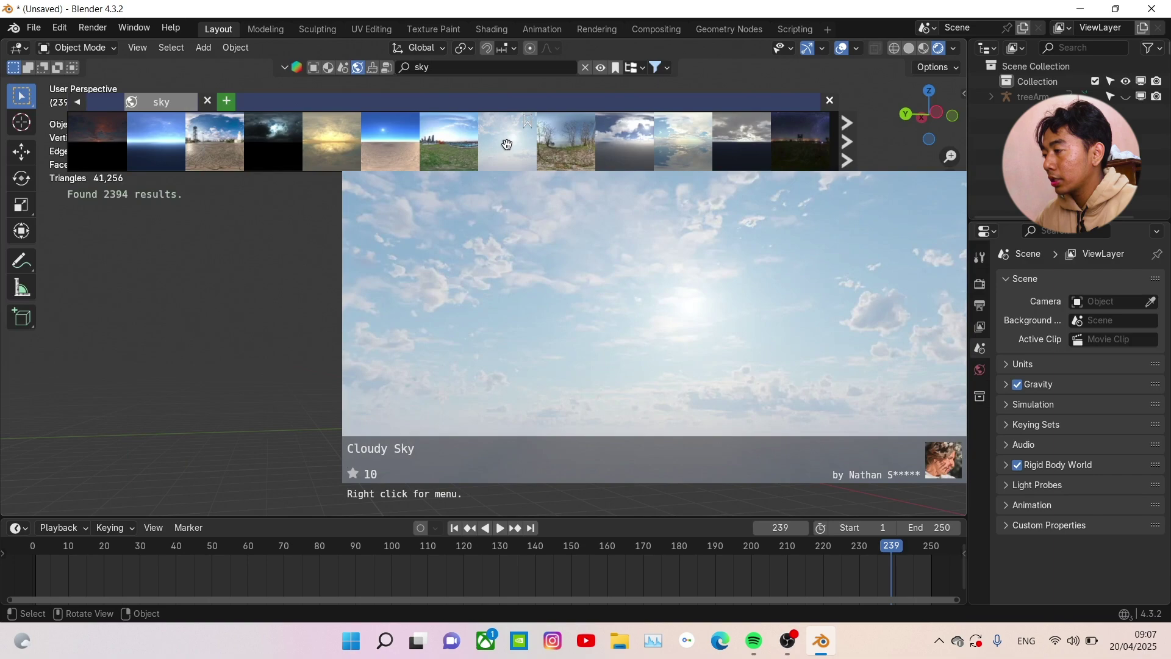
right_click(507, 144)
left_click(477, 171)
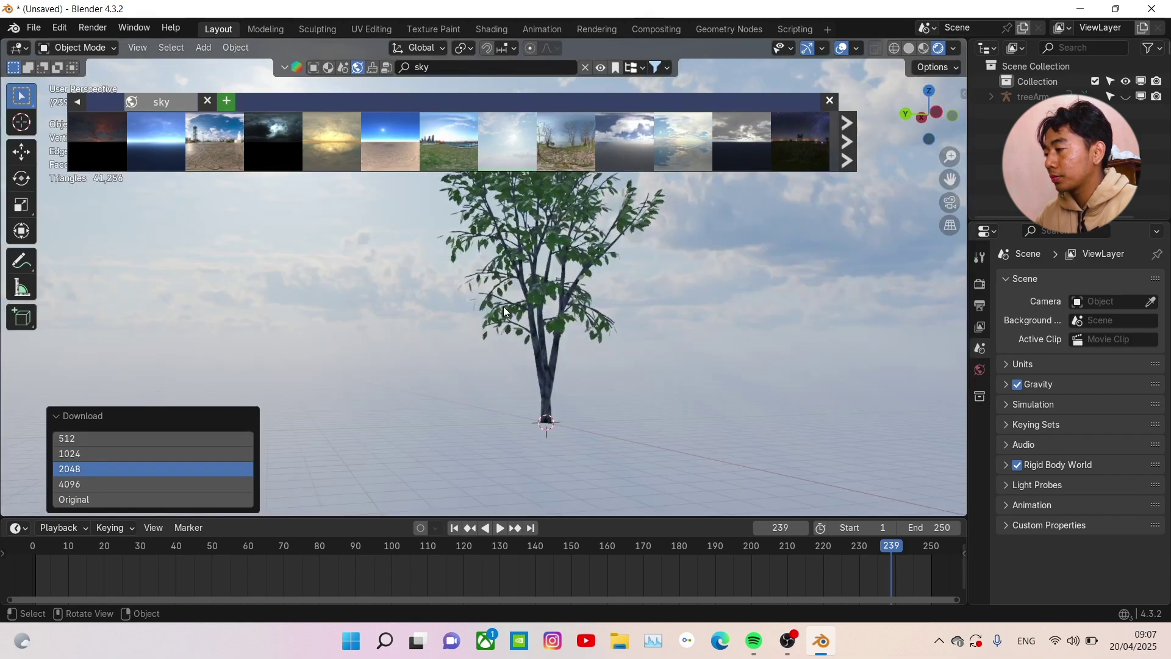
- Play the wind animation in Rendered shading and view the swaying tree against the sky
scroll(505, 306, "down", 2)
middle_click_drag(507, 307, 545, 392)
key("Caps_Lock")
key("Caps_Lock")
key("space")
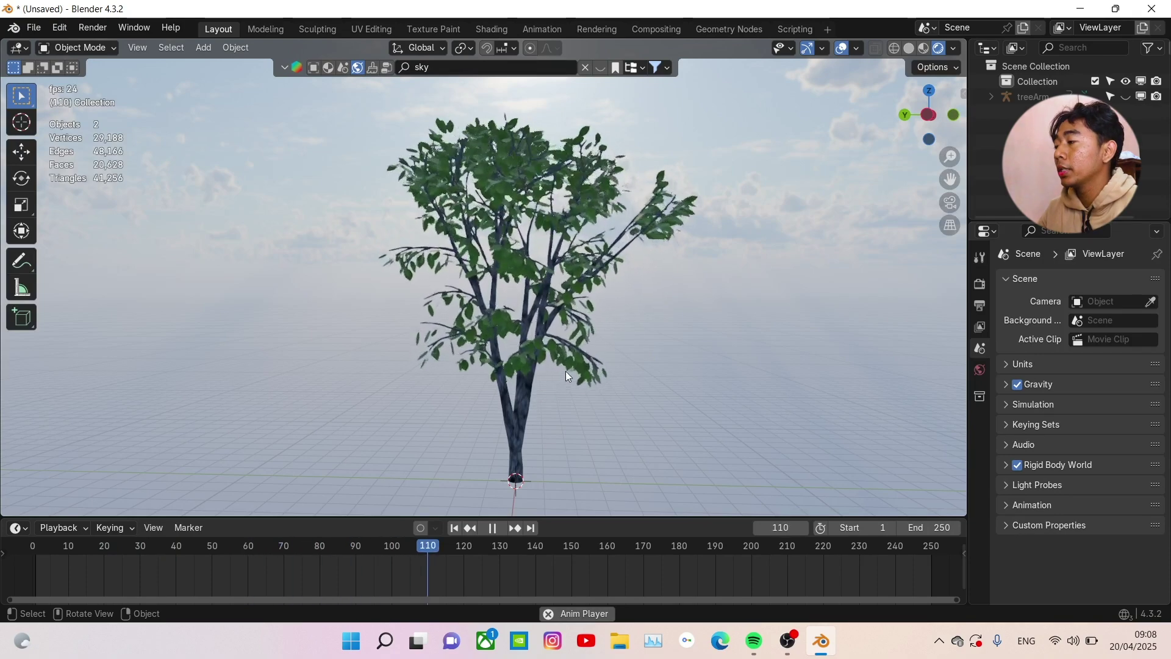
middle_click_drag(603, 346, 583, 346)
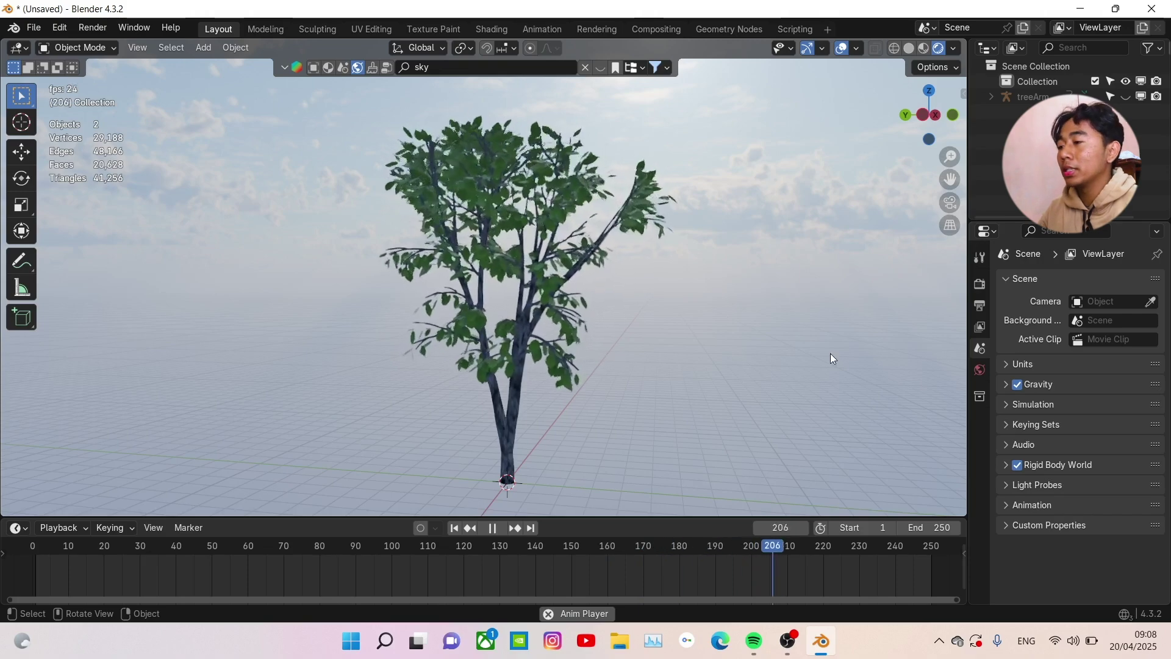
- Preview the paused tree with the Cycles render engine, and set the render engine back to EEVEE
left_click(979, 284)
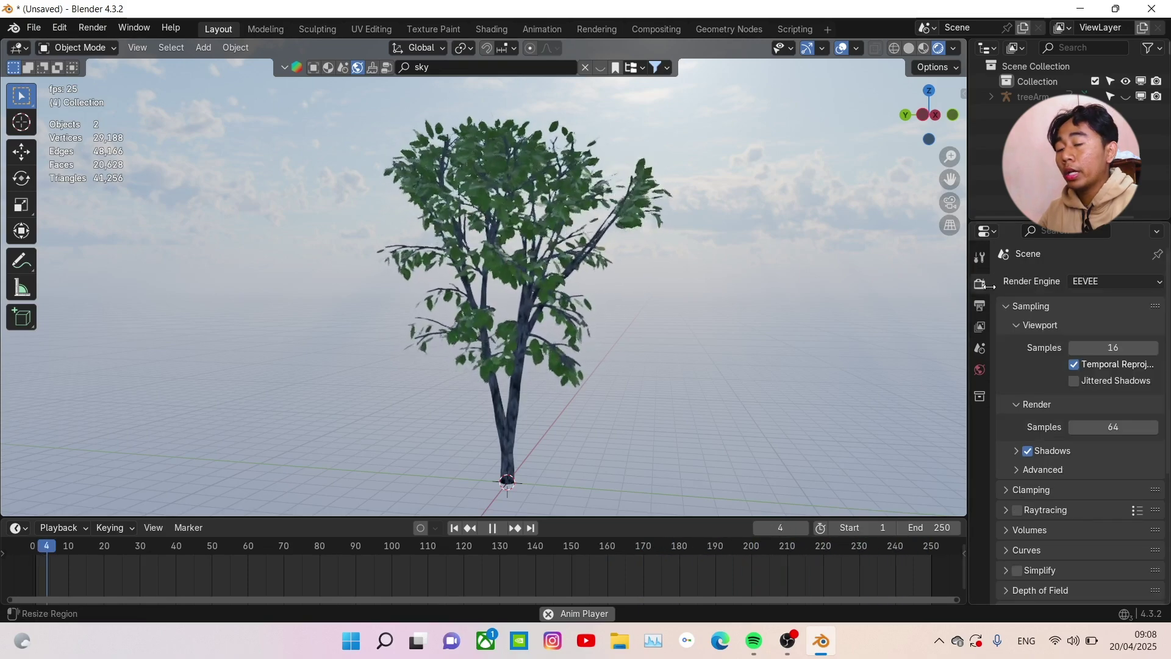
middle_click_drag(720, 353, 682, 378)
scroll(698, 354, "up", 4)
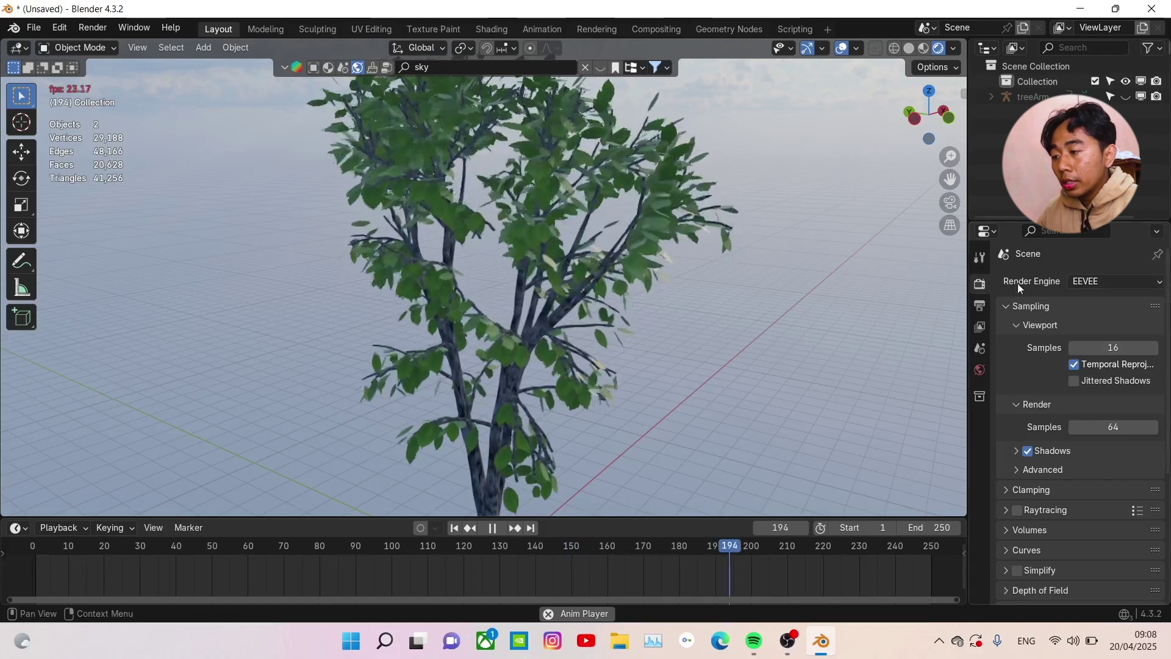
left_click(1089, 282)
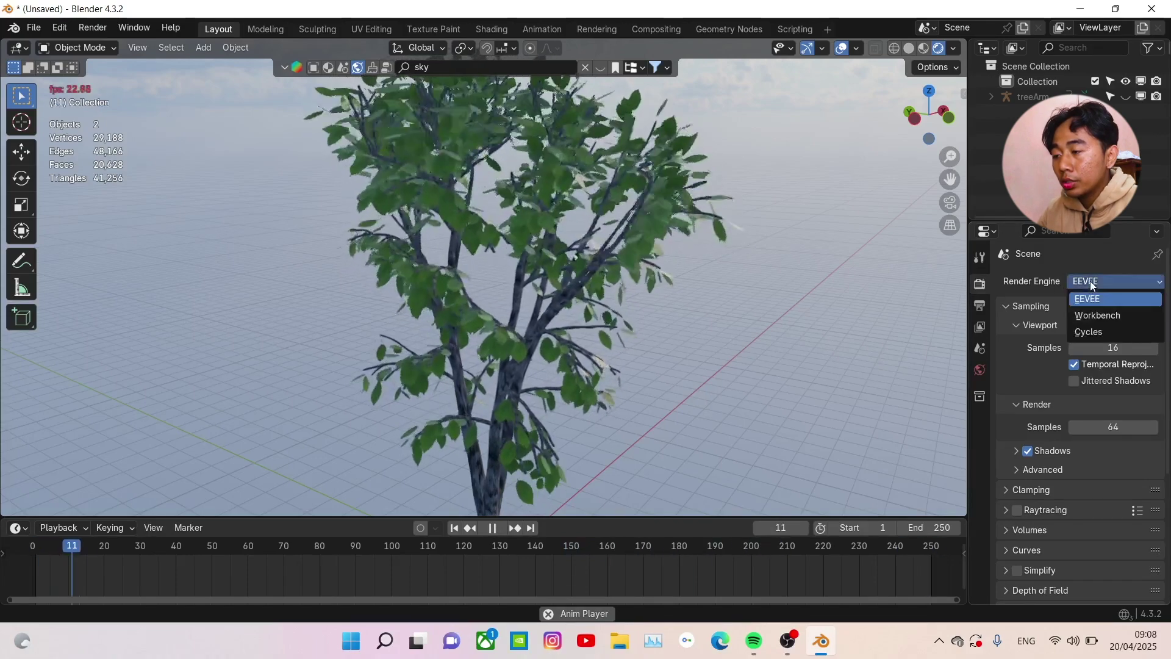
left_click(1089, 331)
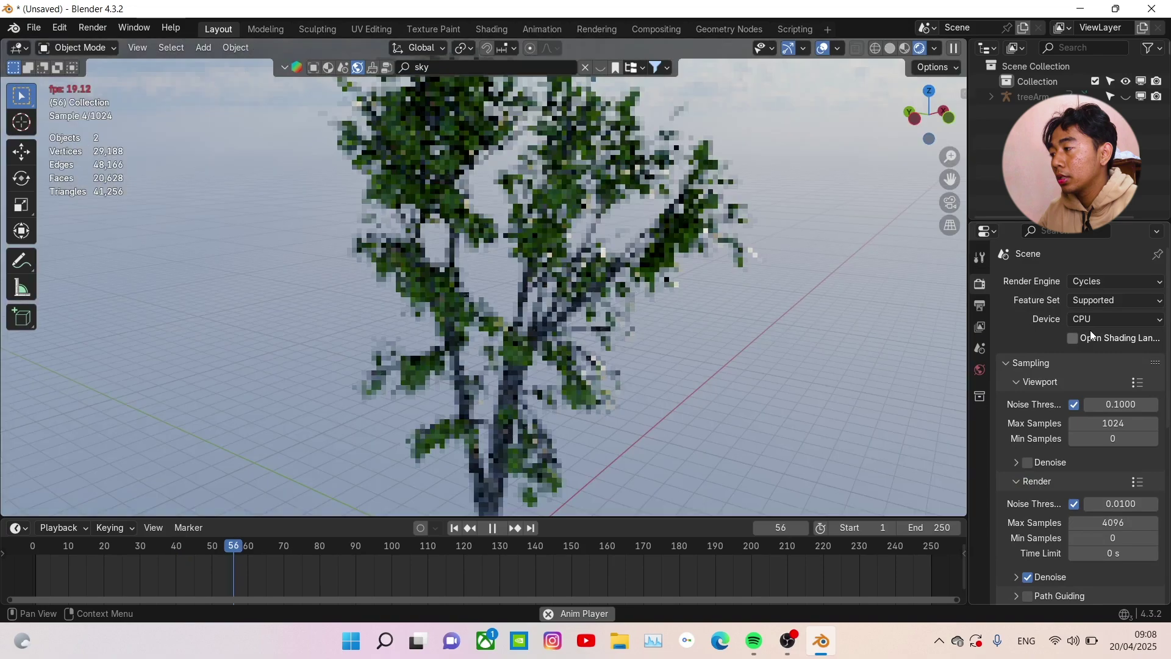
key("space")
middle_click_drag(862, 374, 832, 353)
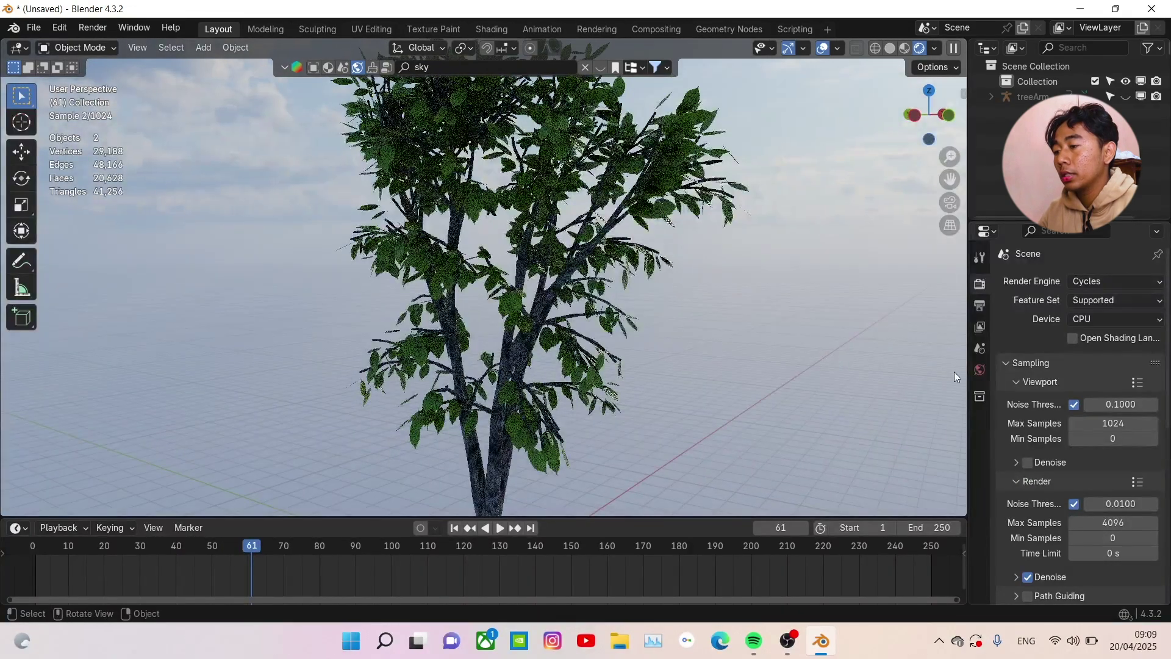
left_click(1108, 281)
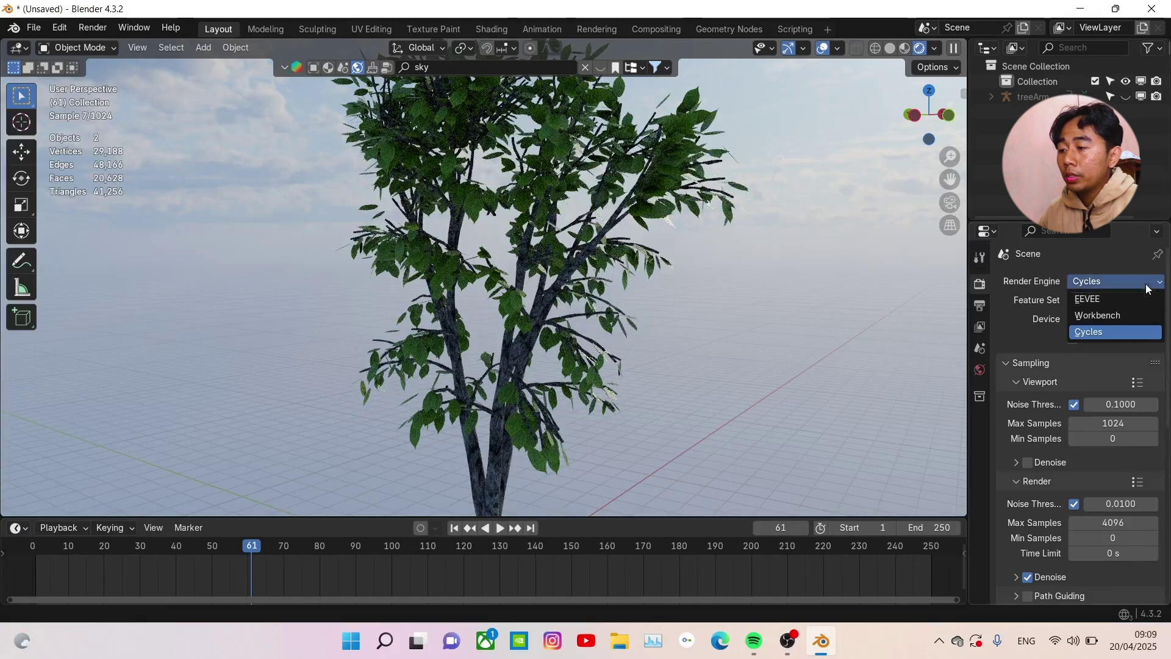
left_click(1108, 299)
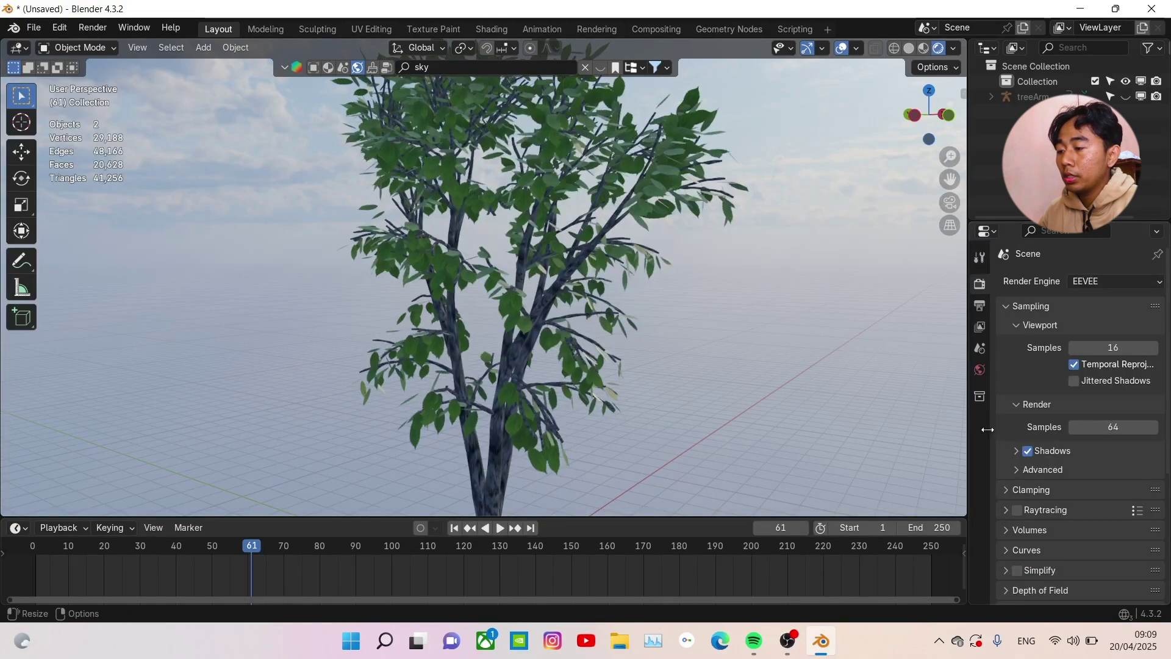
- Enable Raytracing for EEVEE and check the tree's lighting up close and from farther away
left_click(1017, 510)
middle_click_drag(638, 296, 650, 360)
scroll(649, 356, "up", 3)
scroll(649, 361, "down", 6)
- Add a ground plane at the tree's base and scale it up by about 17.17
key("shift+a")
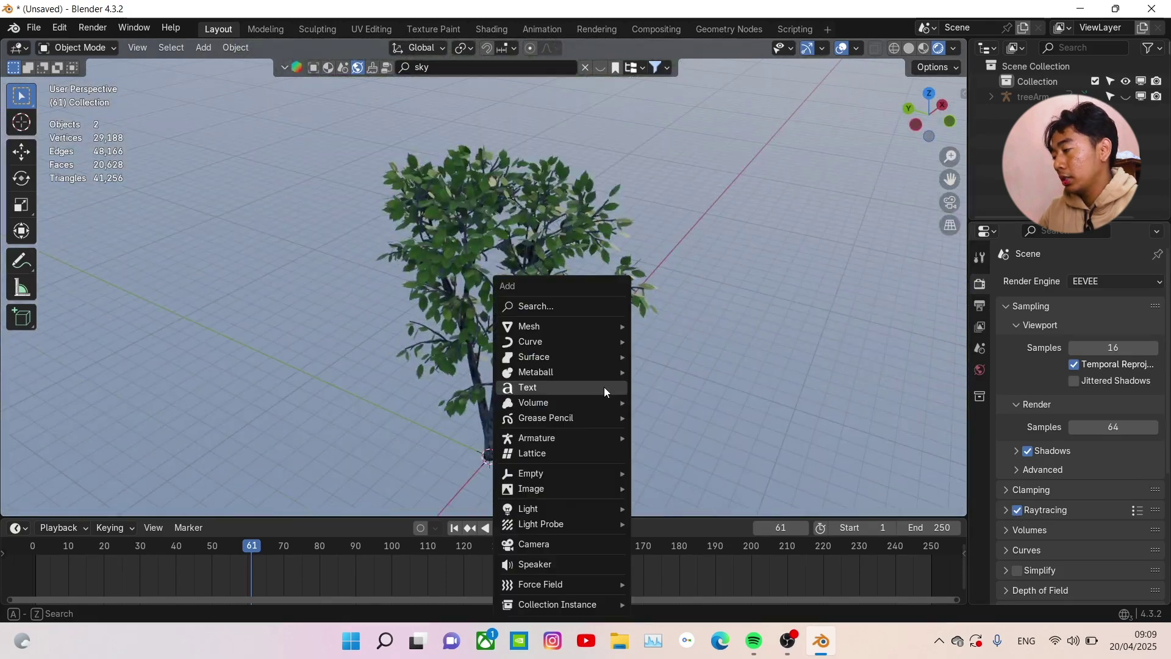
mouse_move(610, 326)
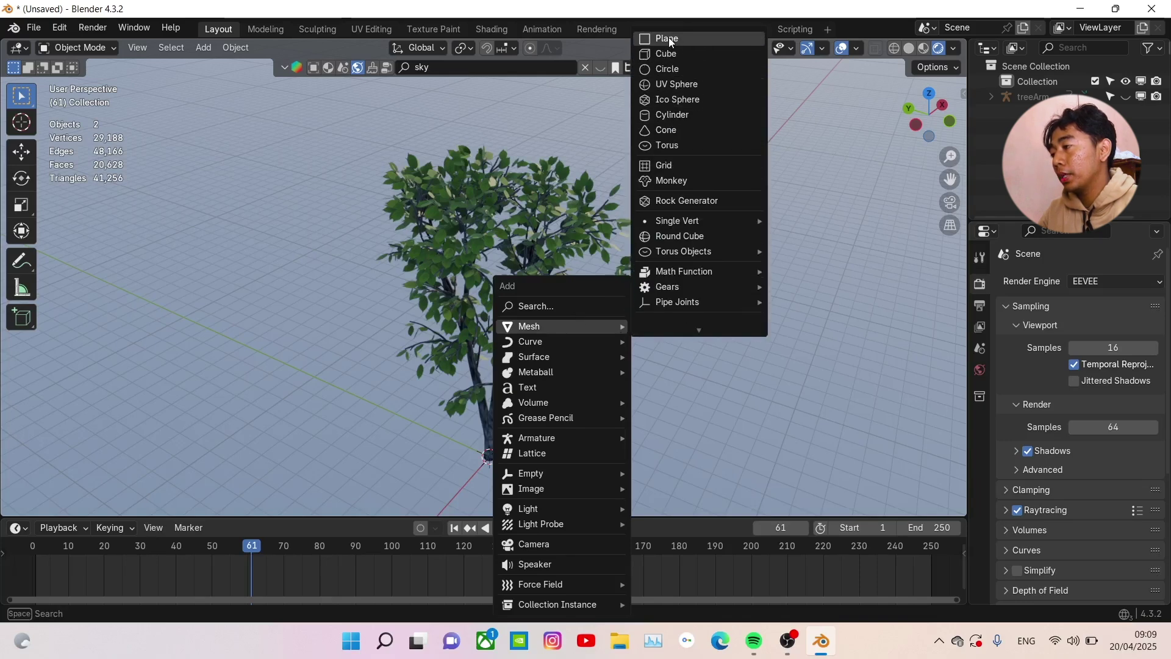
left_click(669, 39)
scroll(601, 368, "up", 3)
key("s")
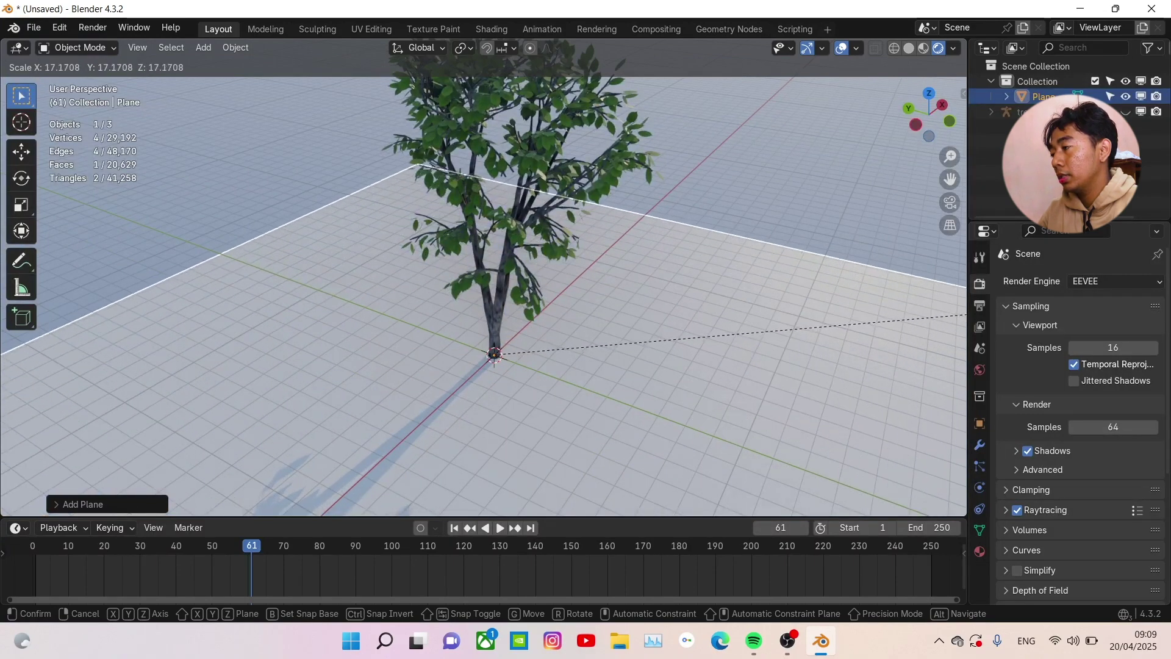
left_click(965, 314)
middle_click_drag(738, 280, 657, 239)
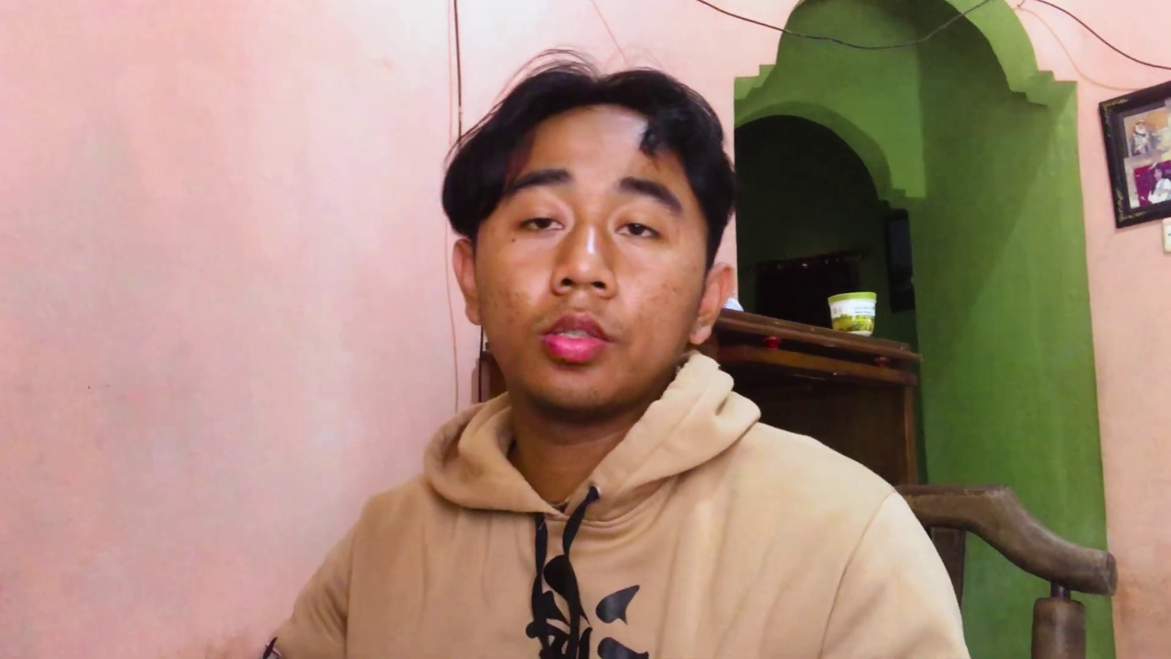